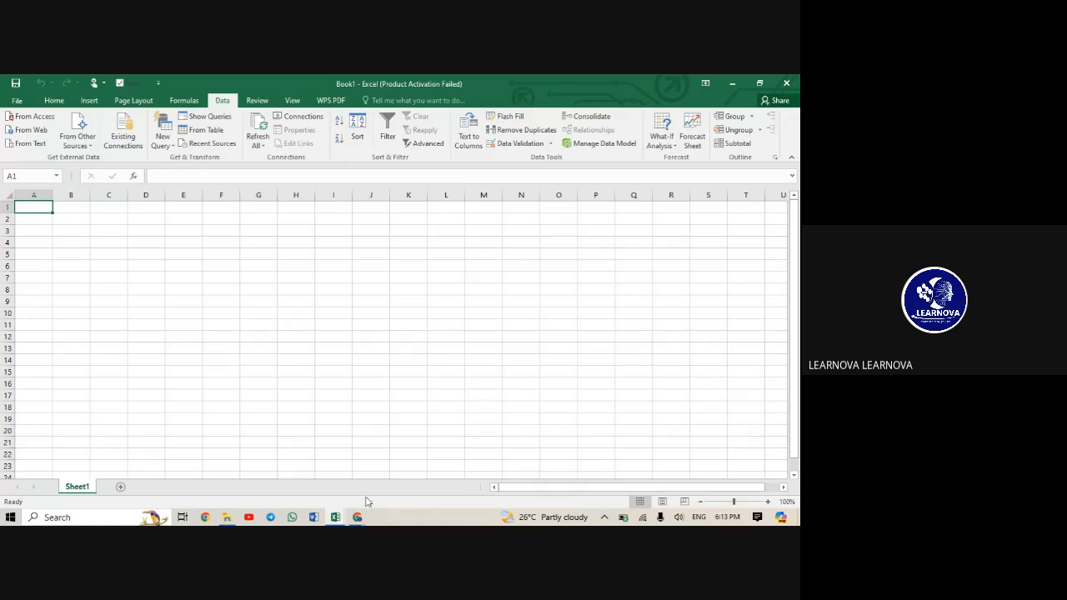
Switch to the Google Meet window and hide the screen-sharing notice.
{"action": "mouse_move", "coordinate": [359, 519]}
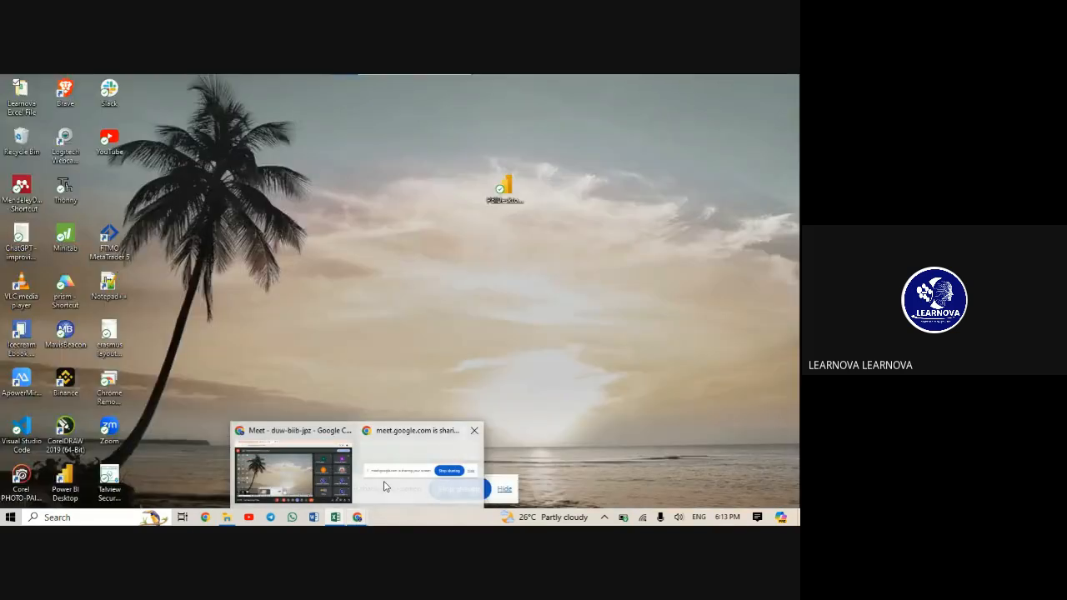
{"action": "left_click", "coordinate": [385, 484]}
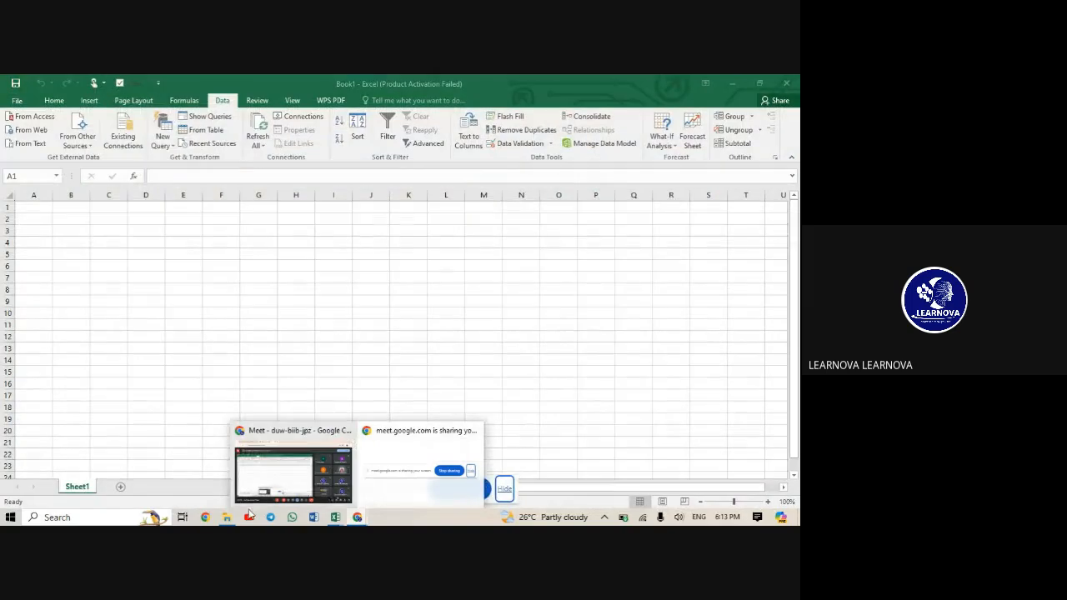
{"action": "left_click", "coordinate": [296, 466]}
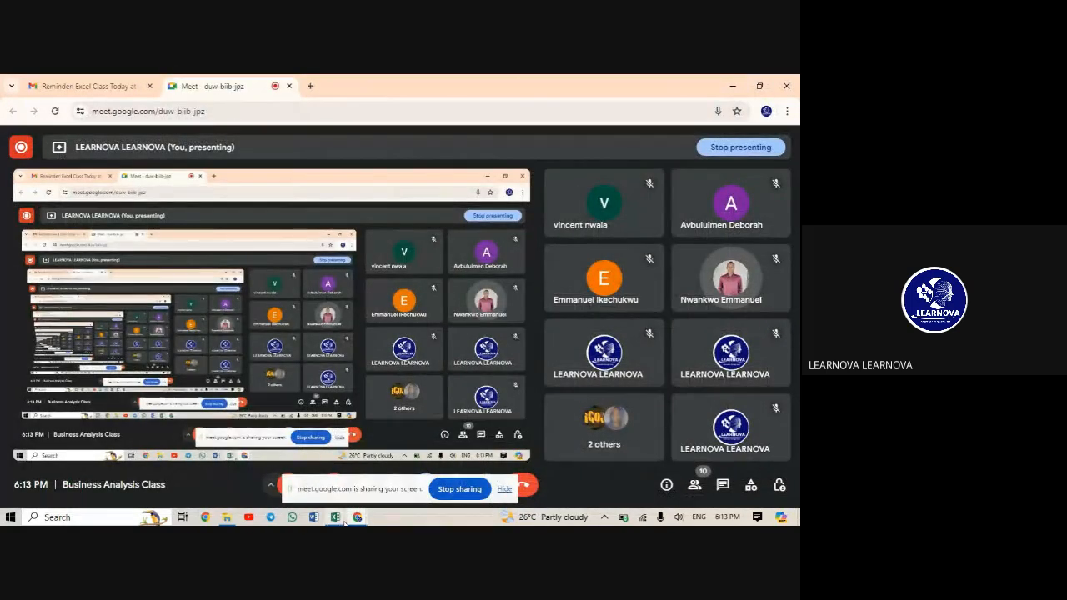
{"action": "left_click", "coordinate": [505, 490]}
Check the meeting's recording details and options, leaving the recording running.
{"action": "left_click", "coordinate": [486, 485]}
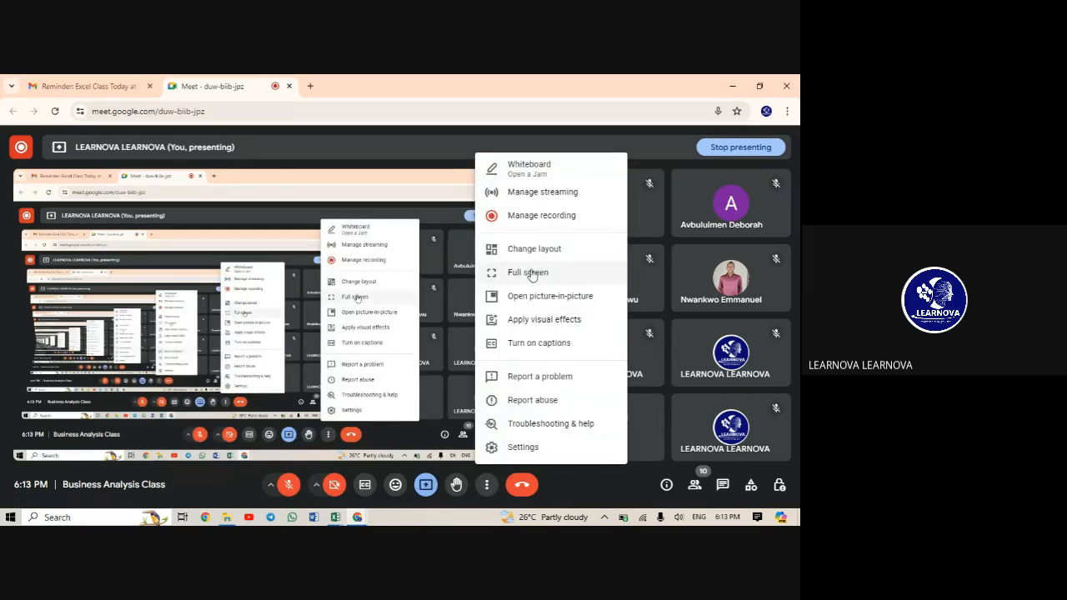
{"action": "left_click", "coordinate": [553, 218]}
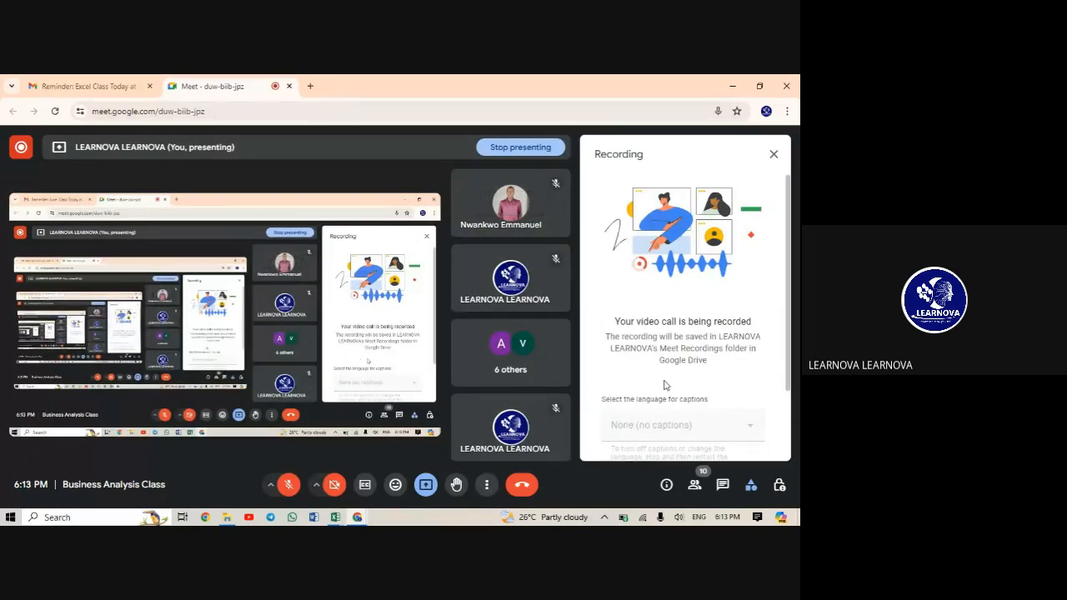
{"action": "scroll", "coordinate": [662, 381], "scroll_direction": "down", "scroll_amount": 3}
{"action": "left_click", "coordinate": [682, 410]}
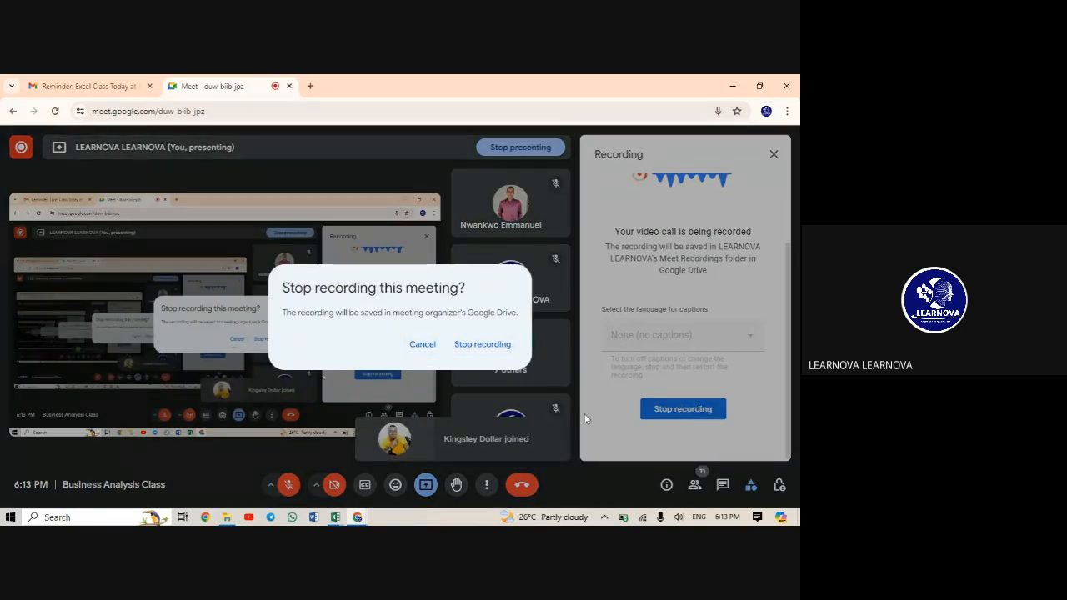
{"action": "left_click", "coordinate": [421, 345]}
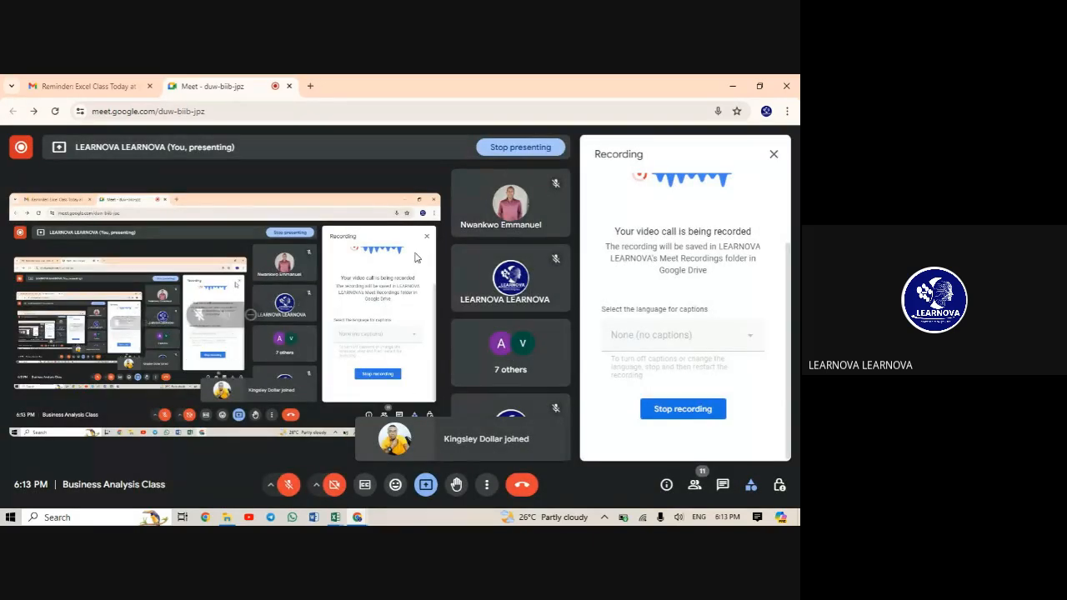
{"action": "left_click", "coordinate": [774, 154]}
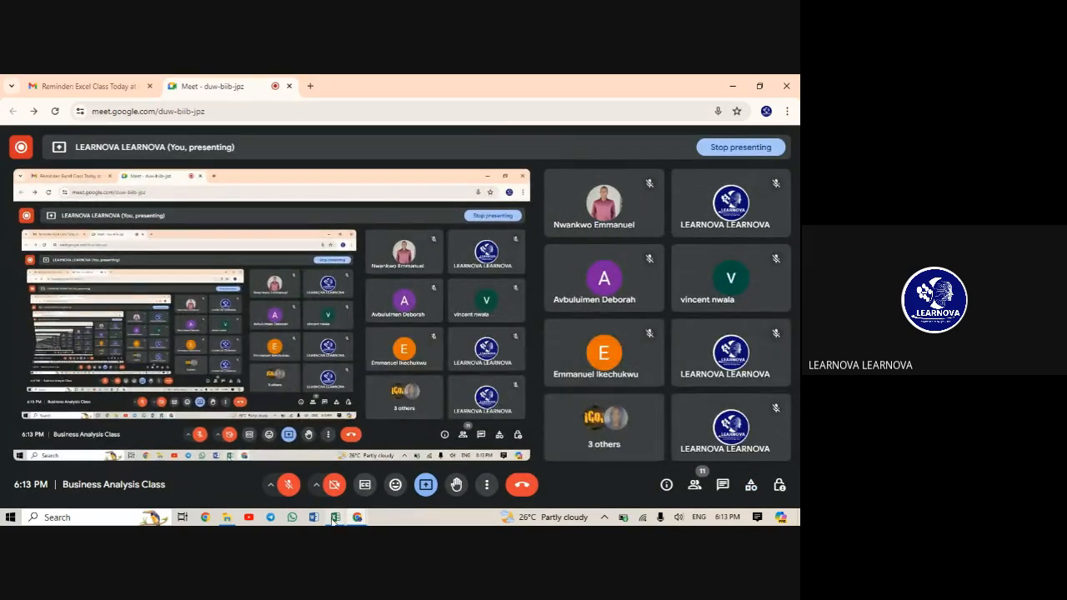
Switch back to the Book1 workbook in Excel and dismiss the presenting notification.
{"action": "mouse_move", "coordinate": [335, 516]}
{"action": "left_click", "coordinate": [379, 484]}
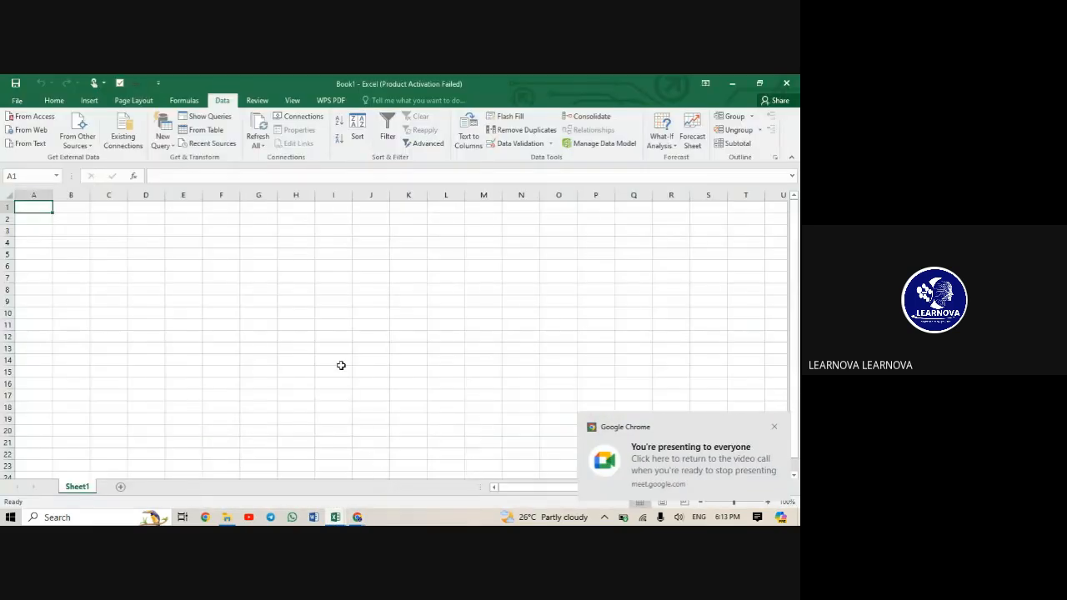
{"action": "left_click", "coordinate": [773, 426]}
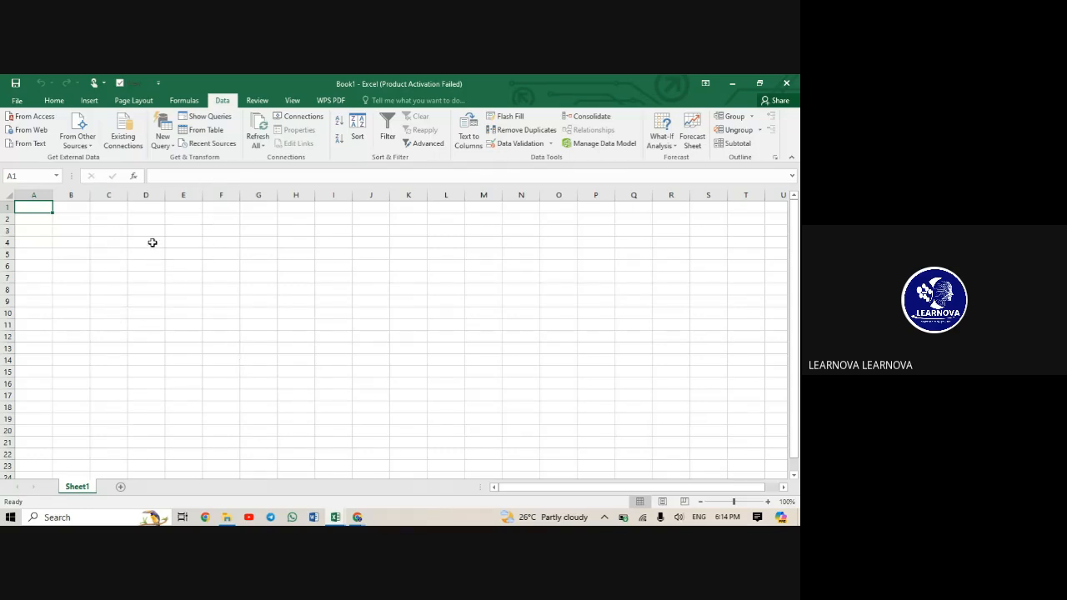
{"action": "left_click", "coordinate": [54, 100]}
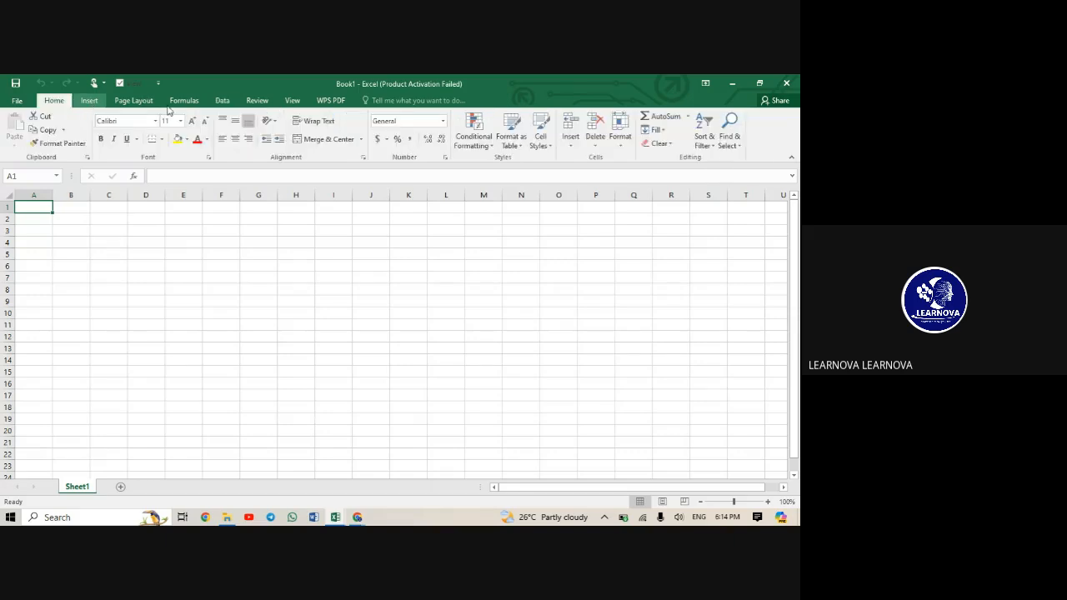
{"action": "left_click", "coordinate": [222, 100]}
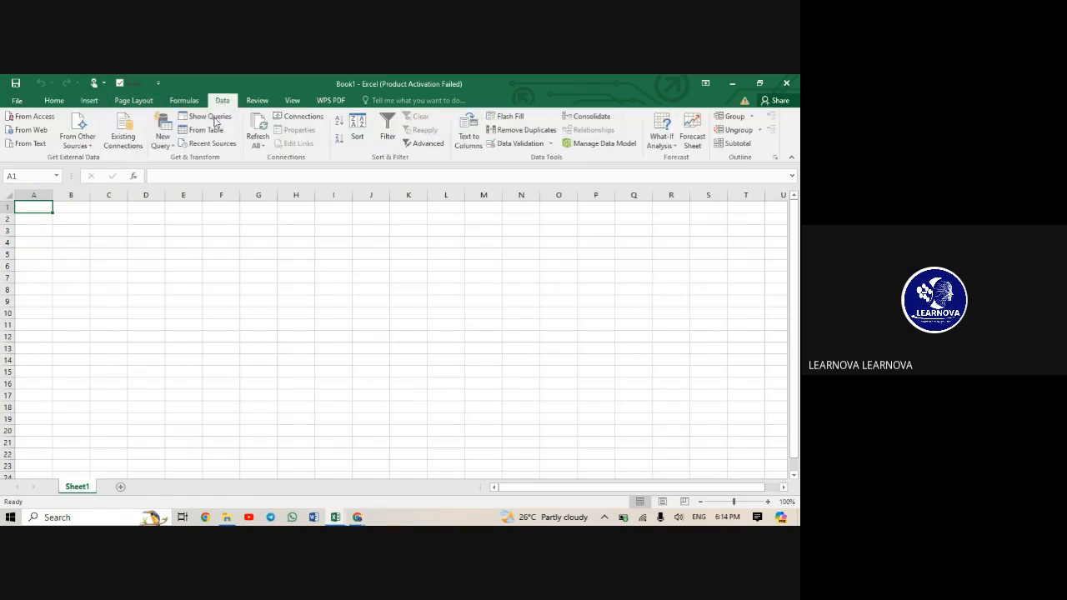
{"action": "left_click", "coordinate": [173, 148]}
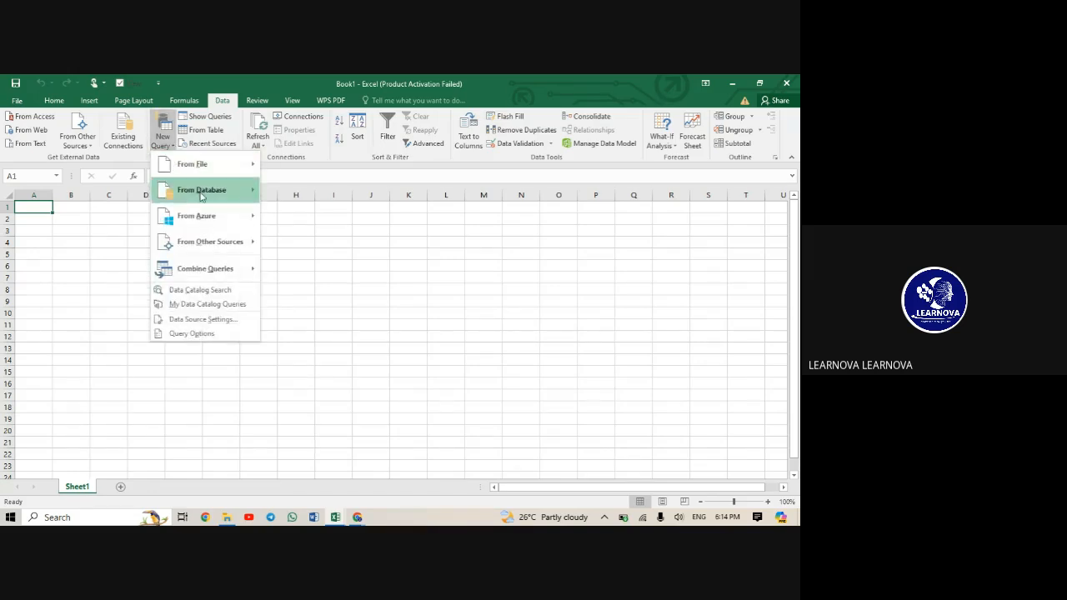
{"action": "mouse_move", "coordinate": [200, 193]}
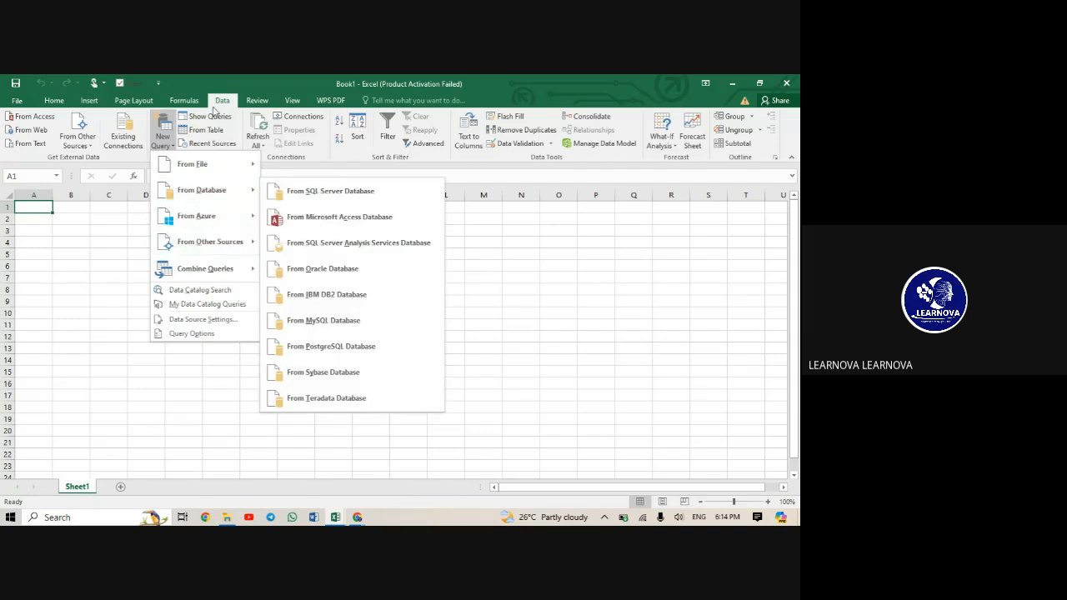
{"action": "mouse_move", "coordinate": [225, 165]}
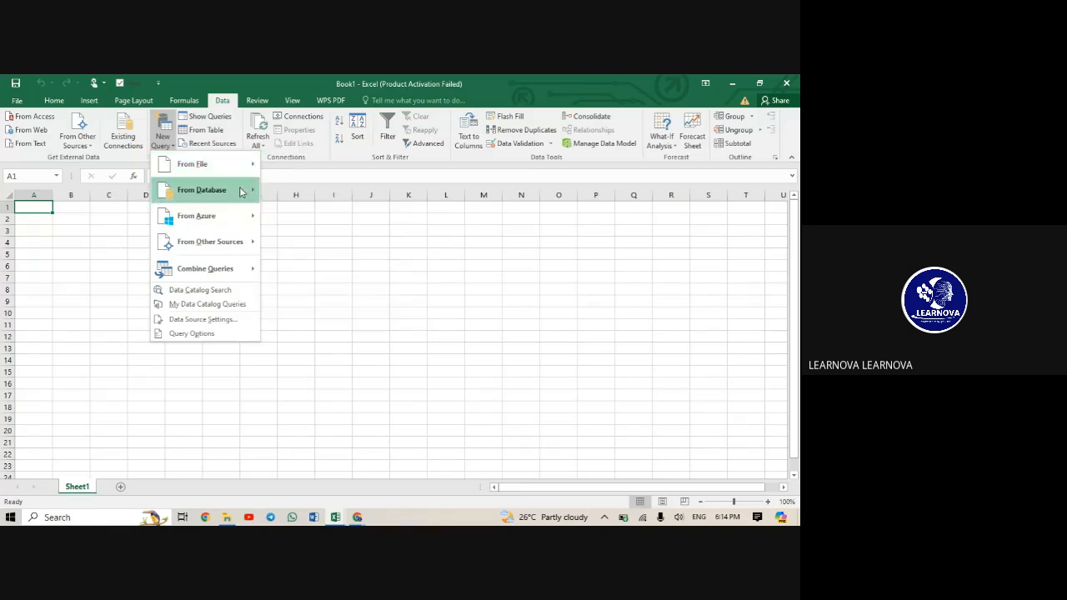
{"action": "mouse_move", "coordinate": [236, 220]}
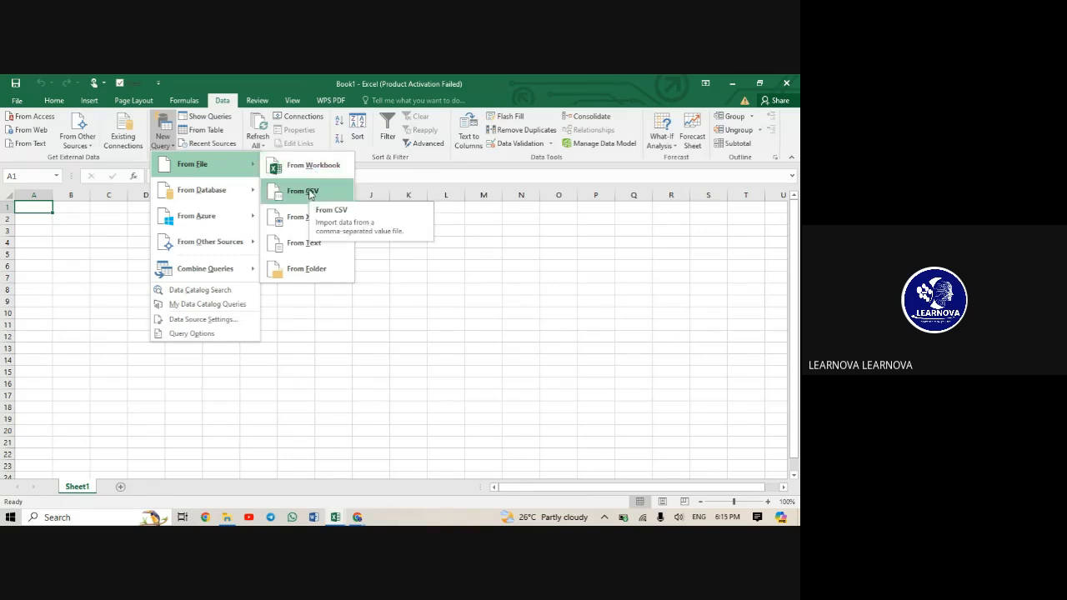
{"action": "left_click", "coordinate": [308, 190]}
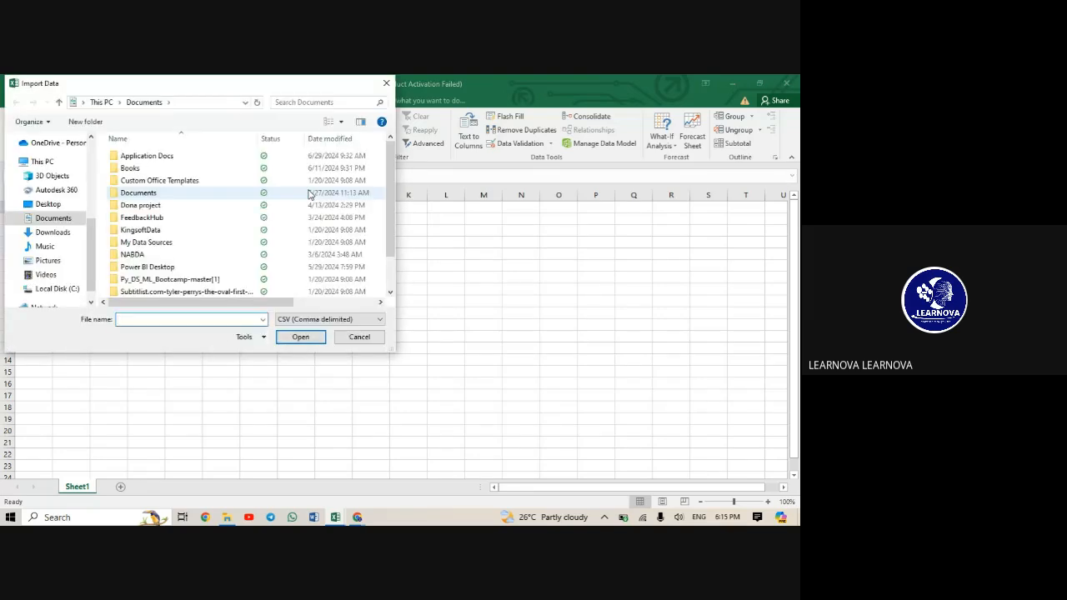
{"action": "left_click", "coordinate": [68, 208]}
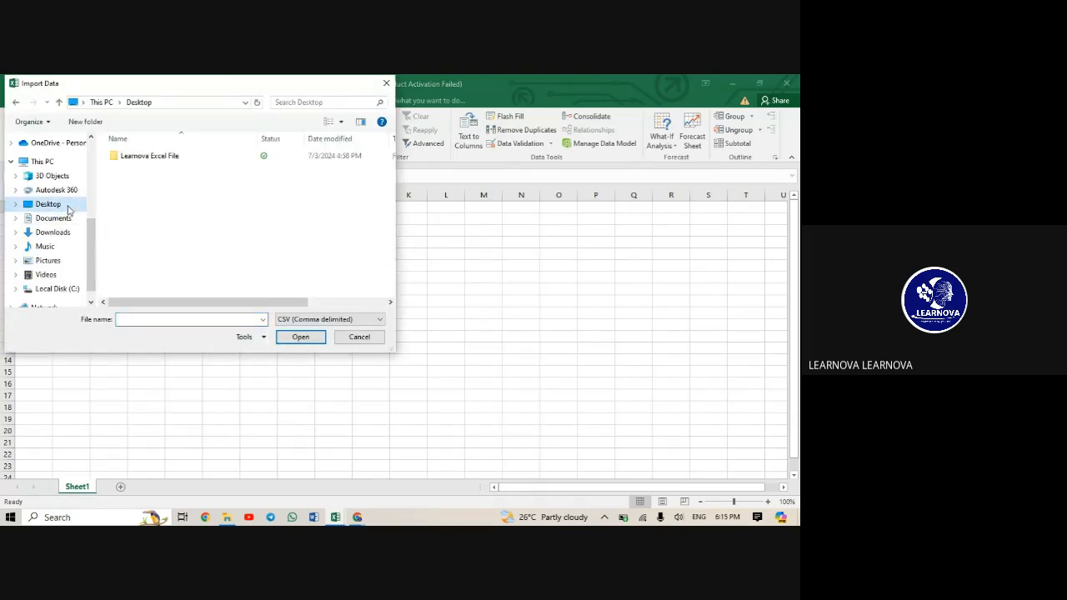
{"action": "double_click", "coordinate": [150, 156]}
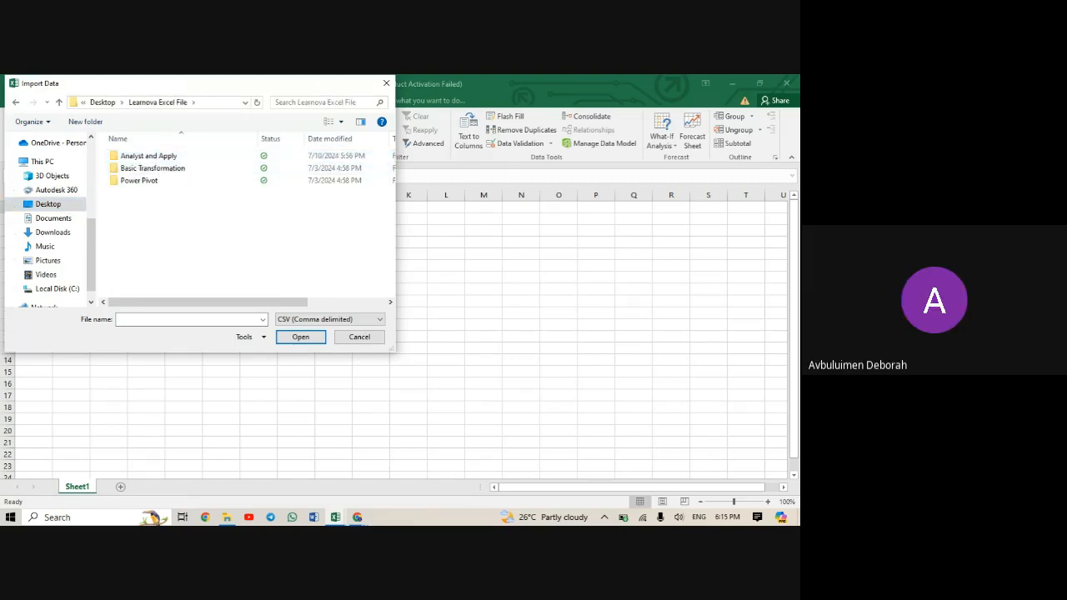
Switch to the Google Meet call and unmute the microphone.
{"action": "left_click", "coordinate": [353, 518]}
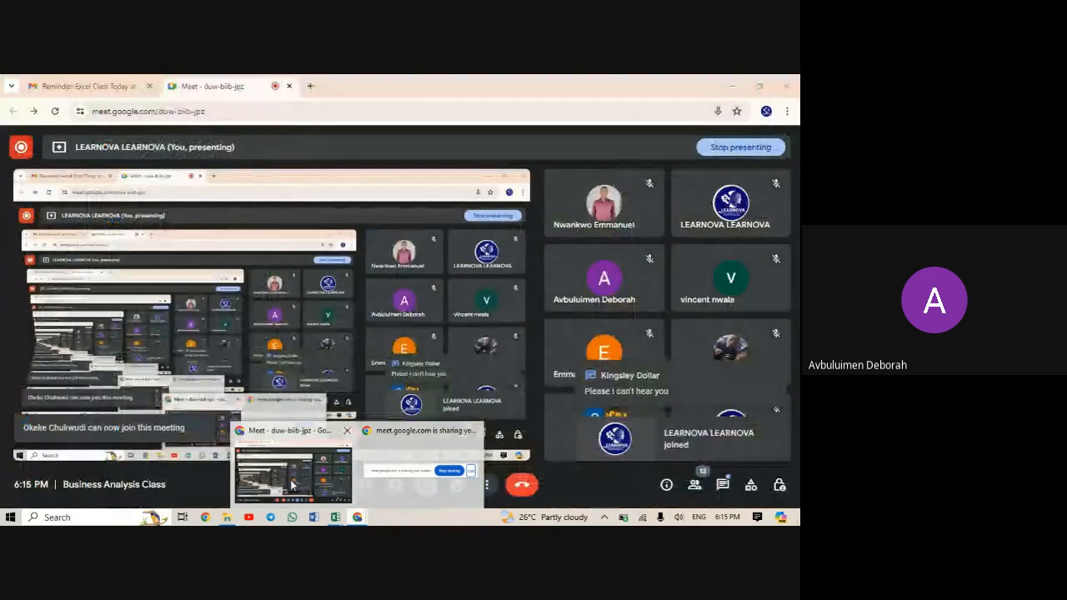
{"action": "left_click", "coordinate": [292, 483]}
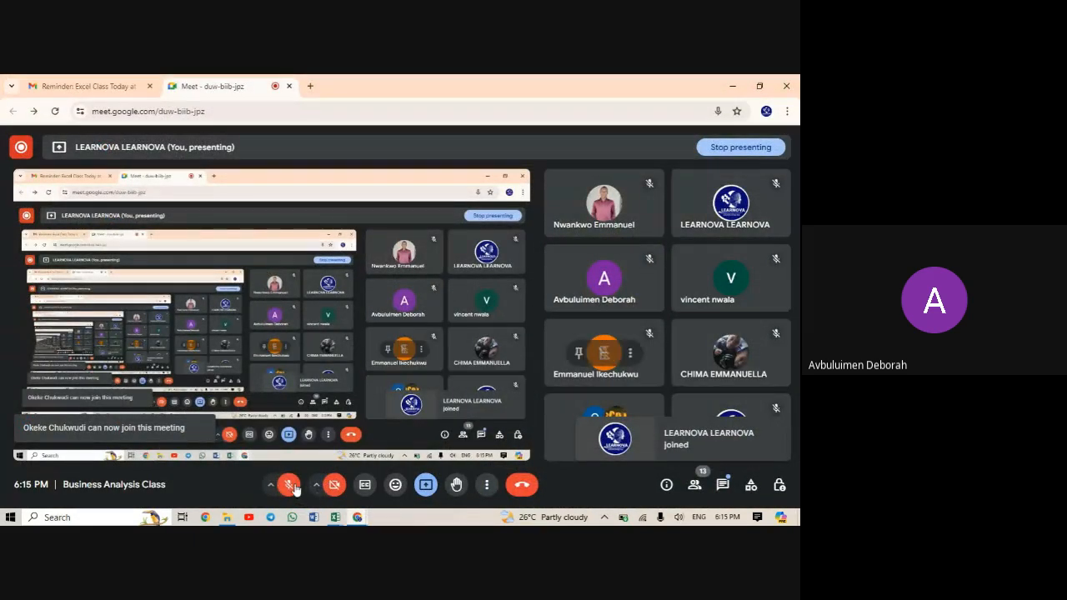
{"action": "left_click", "coordinate": [288, 484]}
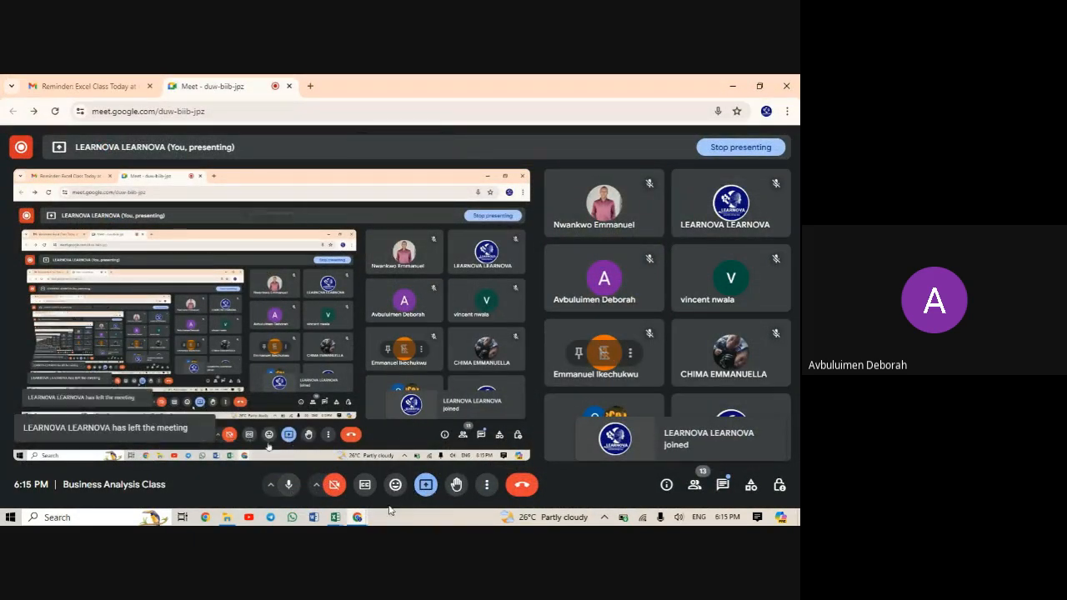
Return to the Book1 workbook in Excel, cancelling the open data import and dismissing the presenting notification.
{"action": "mouse_move", "coordinate": [335, 517]}
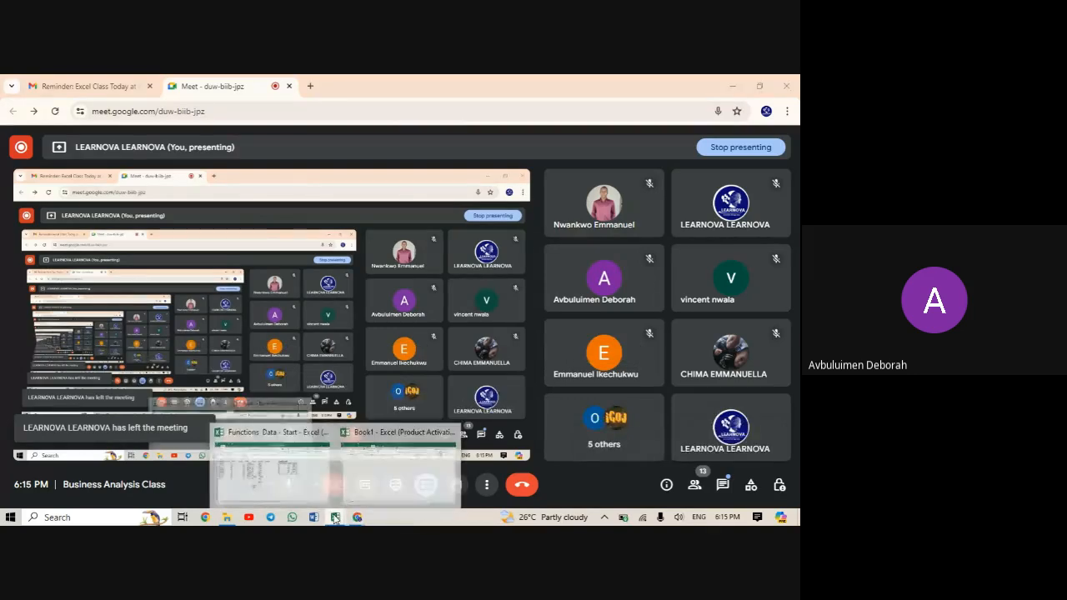
{"action": "left_click", "coordinate": [366, 476]}
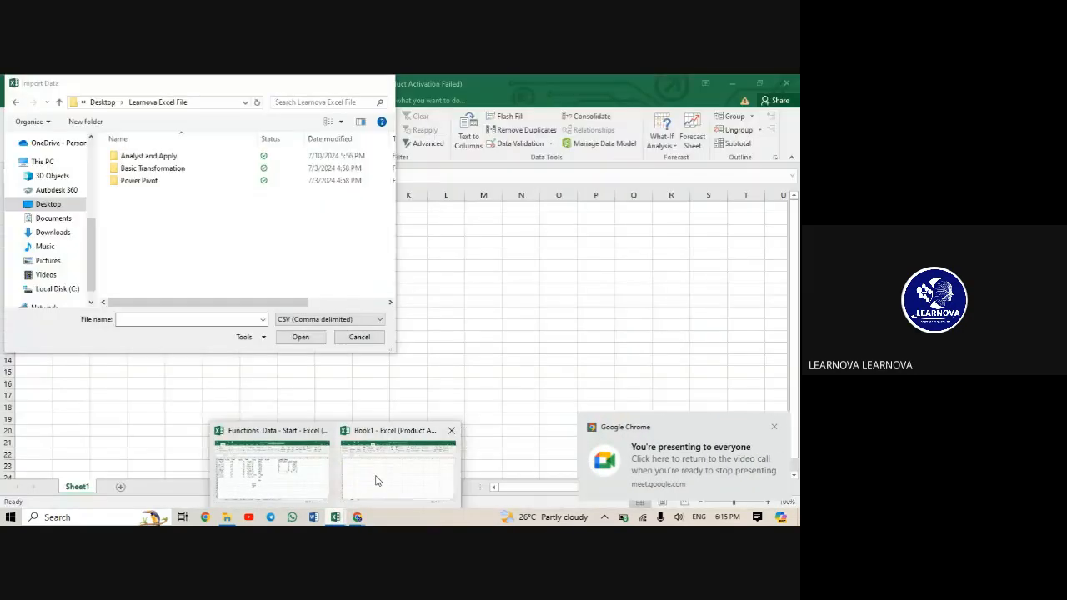
{"action": "left_click", "coordinate": [348, 336]}
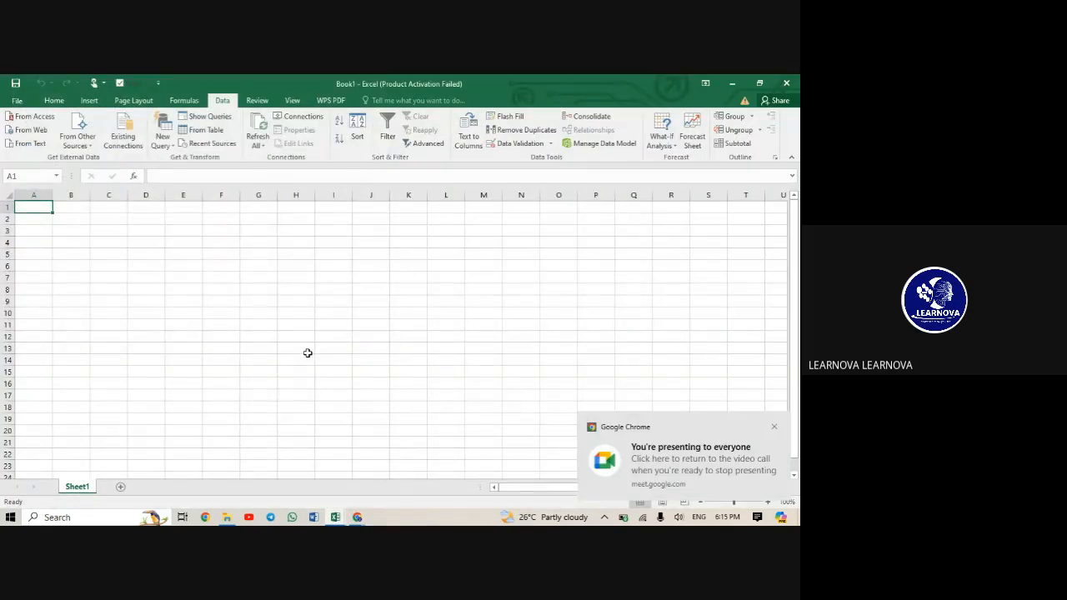
{"action": "left_click", "coordinate": [773, 427]}
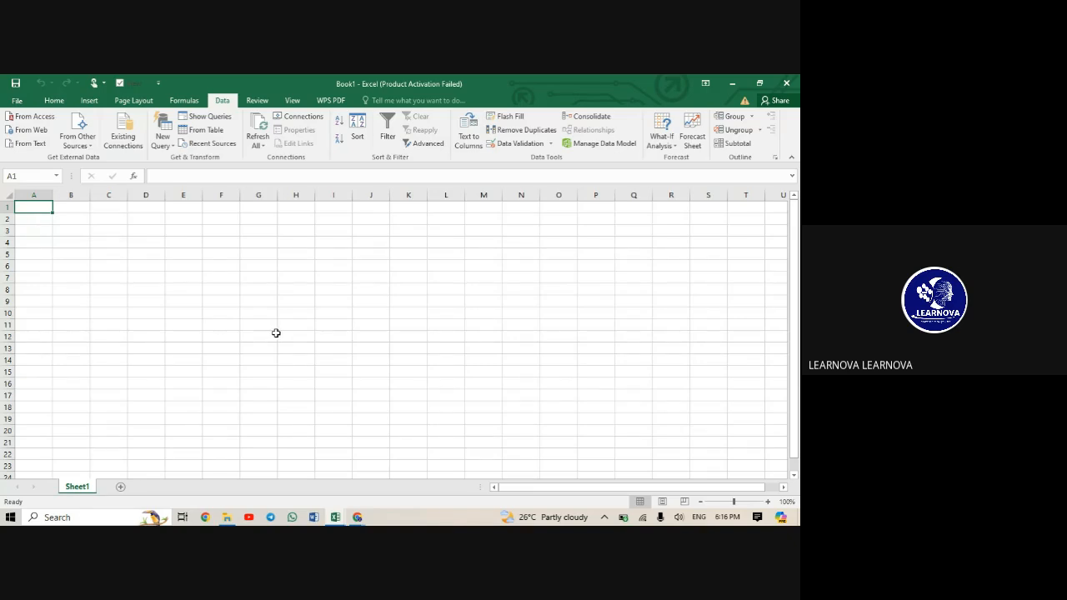
Start a new query that gets its data from a CSV file.
{"action": "left_click", "coordinate": [55, 101]}
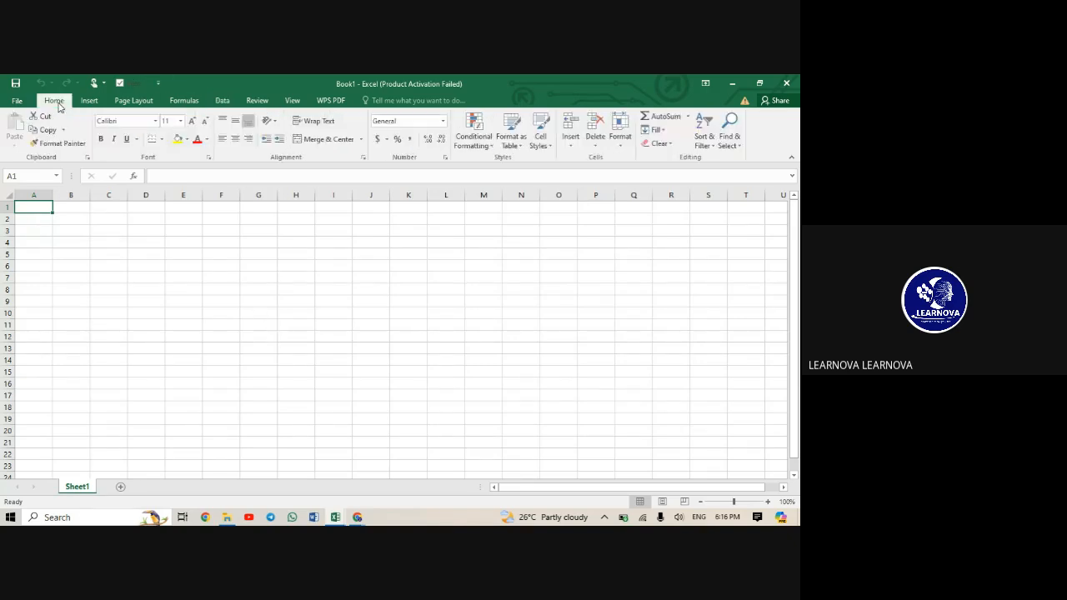
{"action": "left_click", "coordinate": [222, 101]}
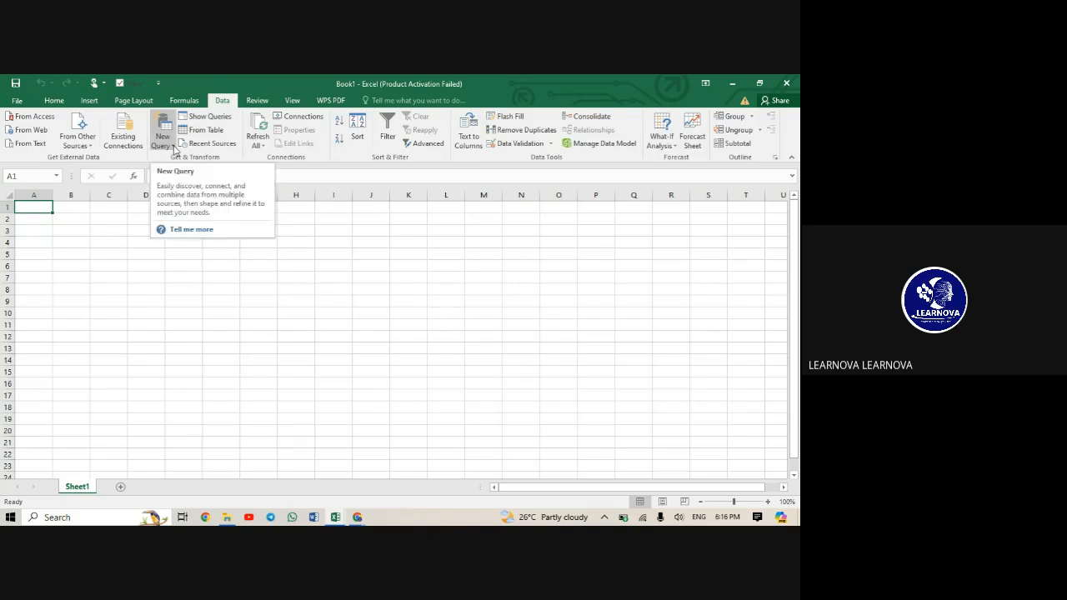
{"action": "left_click", "coordinate": [162, 140]}
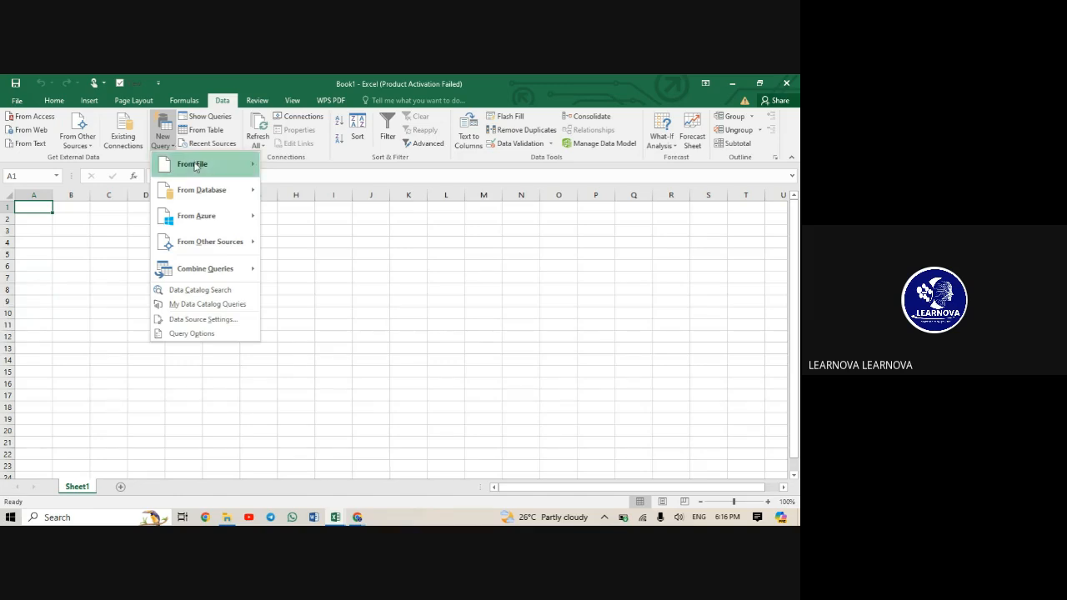
{"action": "mouse_move", "coordinate": [198, 169]}
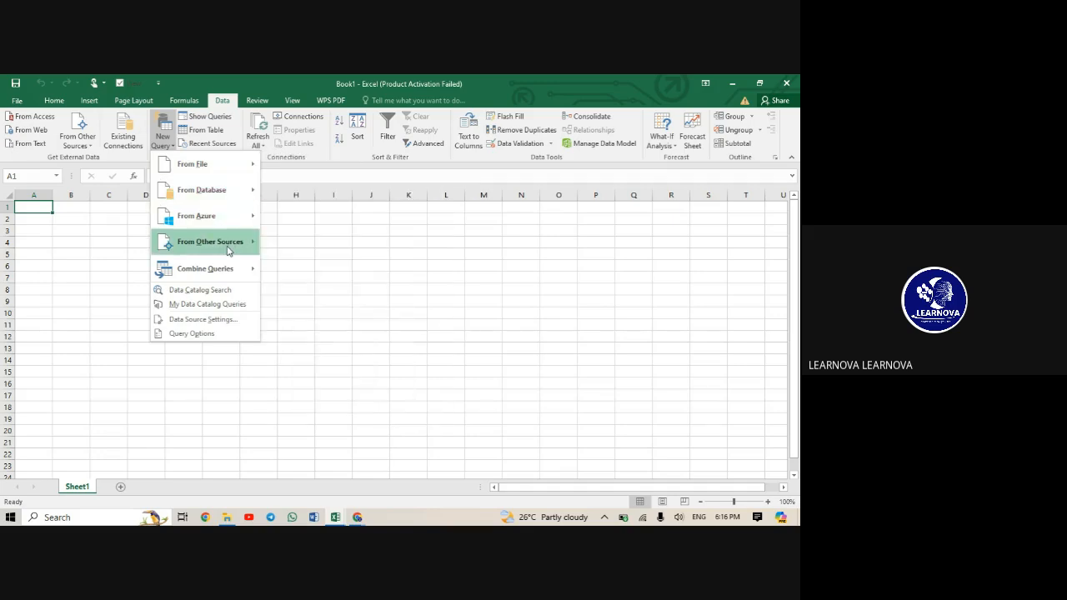
{"action": "mouse_move", "coordinate": [229, 242]}
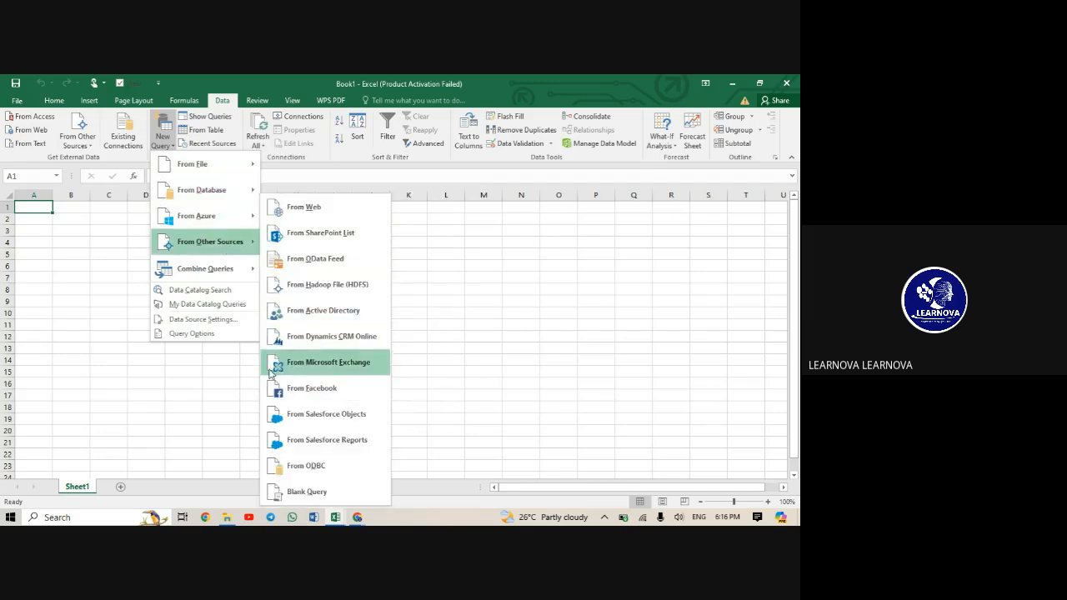
{"action": "mouse_move", "coordinate": [219, 270]}
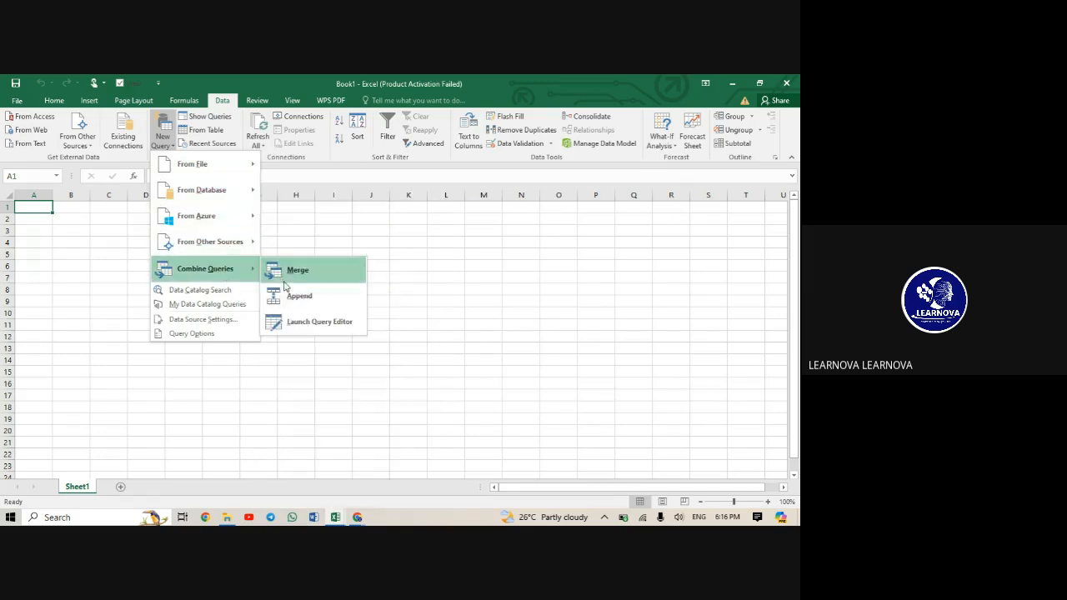
{"action": "mouse_move", "coordinate": [232, 192]}
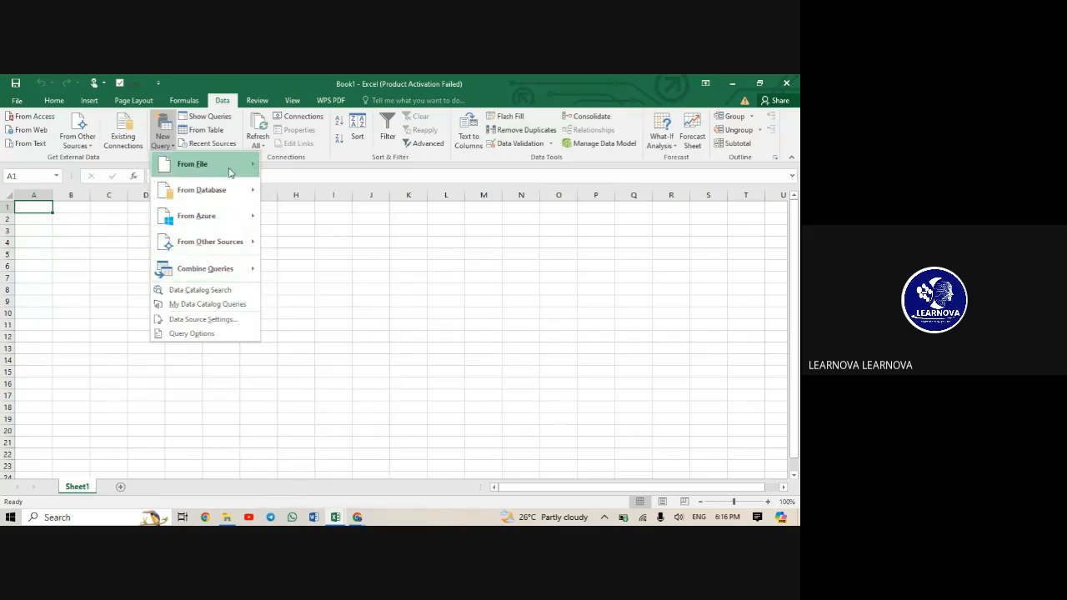
{"action": "mouse_move", "coordinate": [231, 172]}
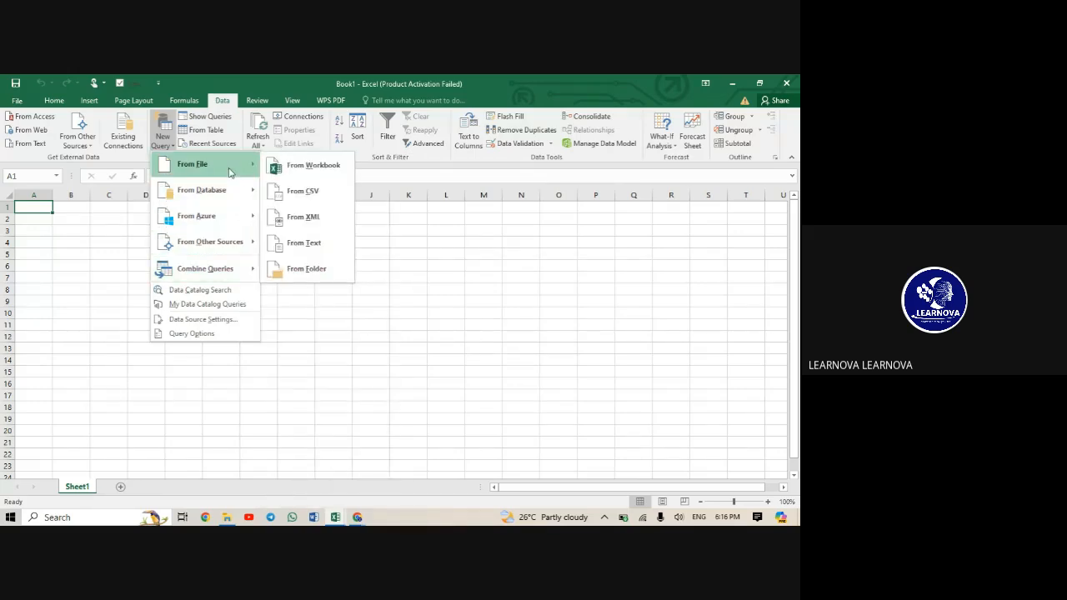
{"action": "left_click", "coordinate": [315, 194]}
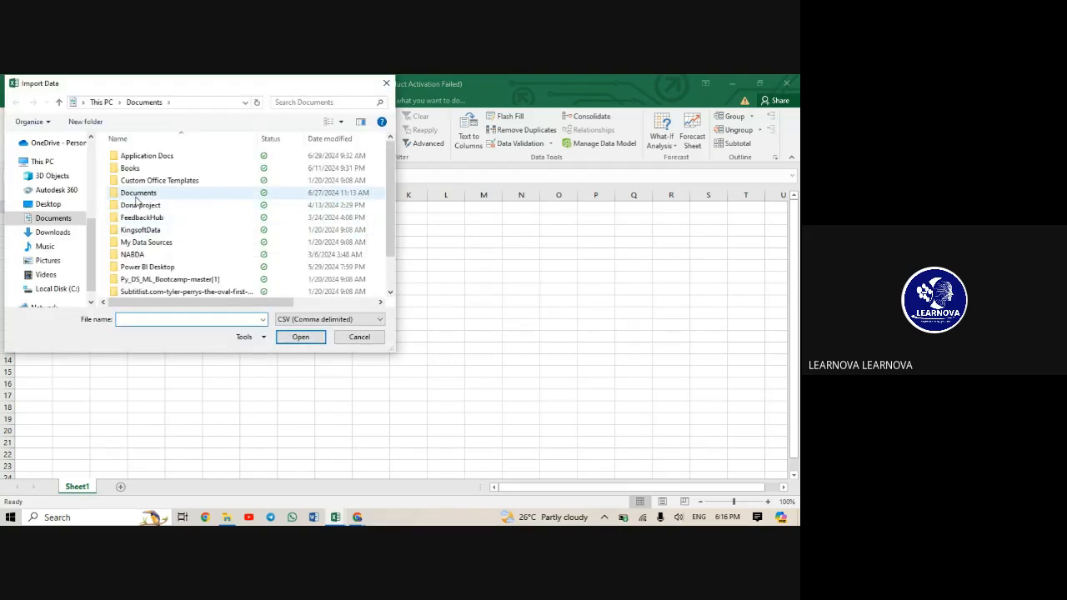
Import the CSV file PQ Exercise 1a from the Basic Transformation folder inside Learnova Excel File on the Desktop.
{"action": "left_click", "coordinate": [48, 205]}
{"action": "left_click", "coordinate": [152, 163]}
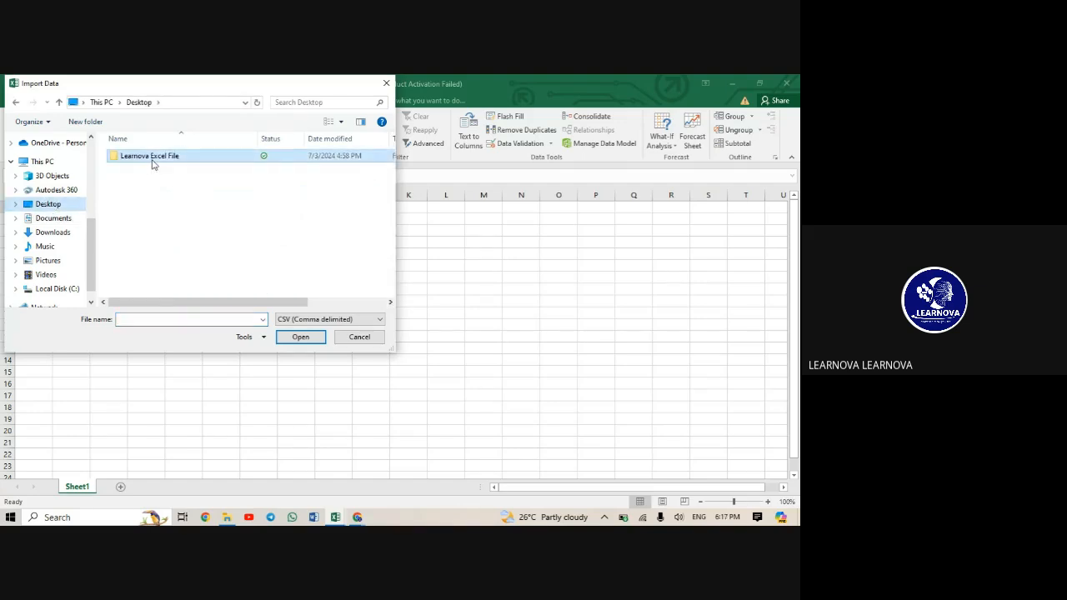
{"action": "double_click", "coordinate": [152, 163]}
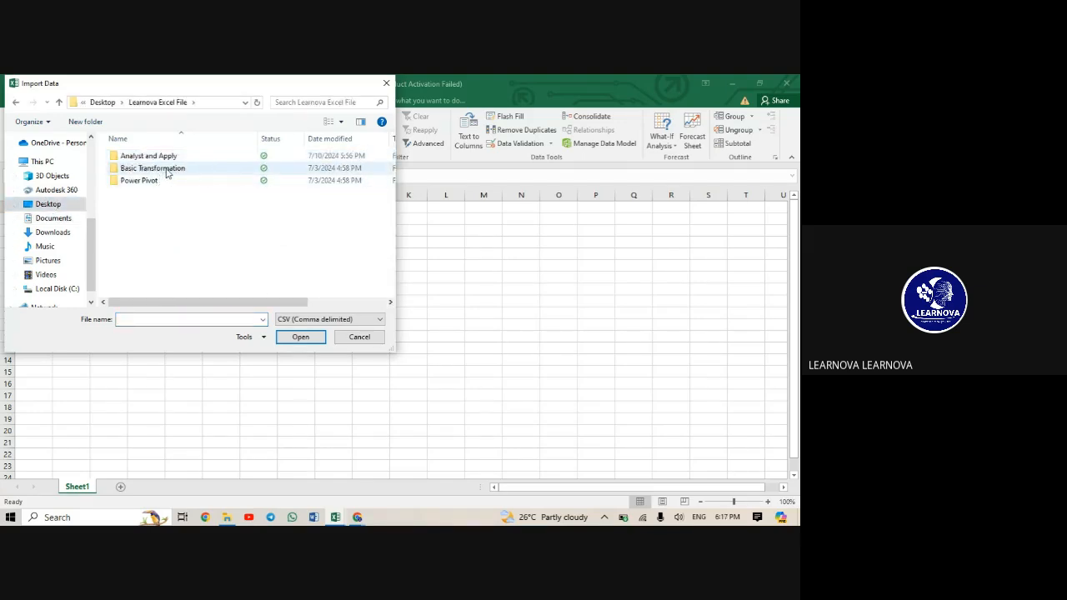
{"action": "double_click", "coordinate": [166, 170]}
{"action": "left_click", "coordinate": [149, 158]}
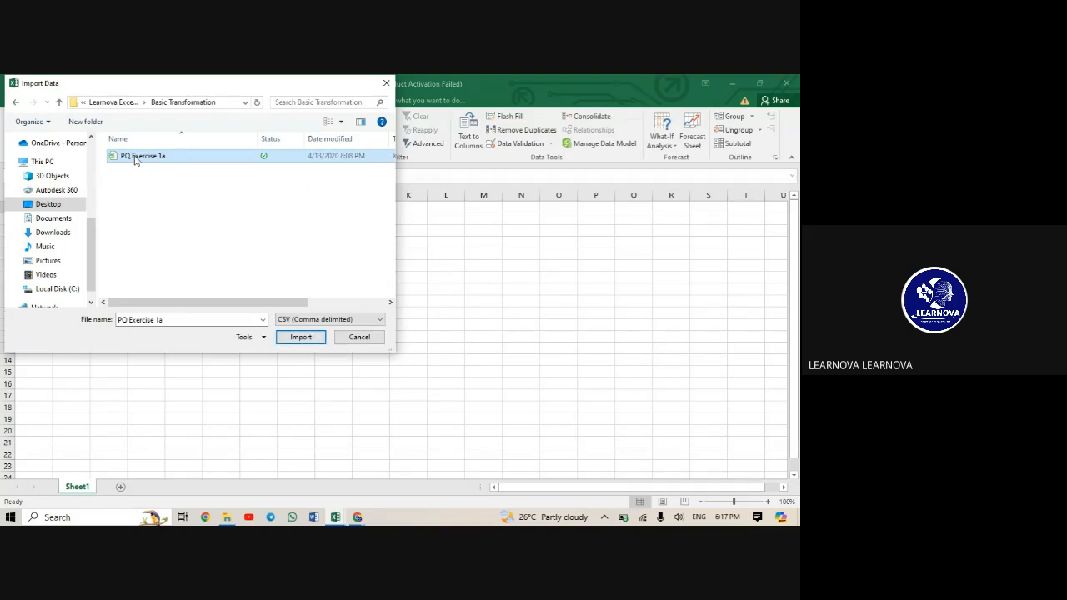
{"action": "left_click", "coordinate": [301, 337]}
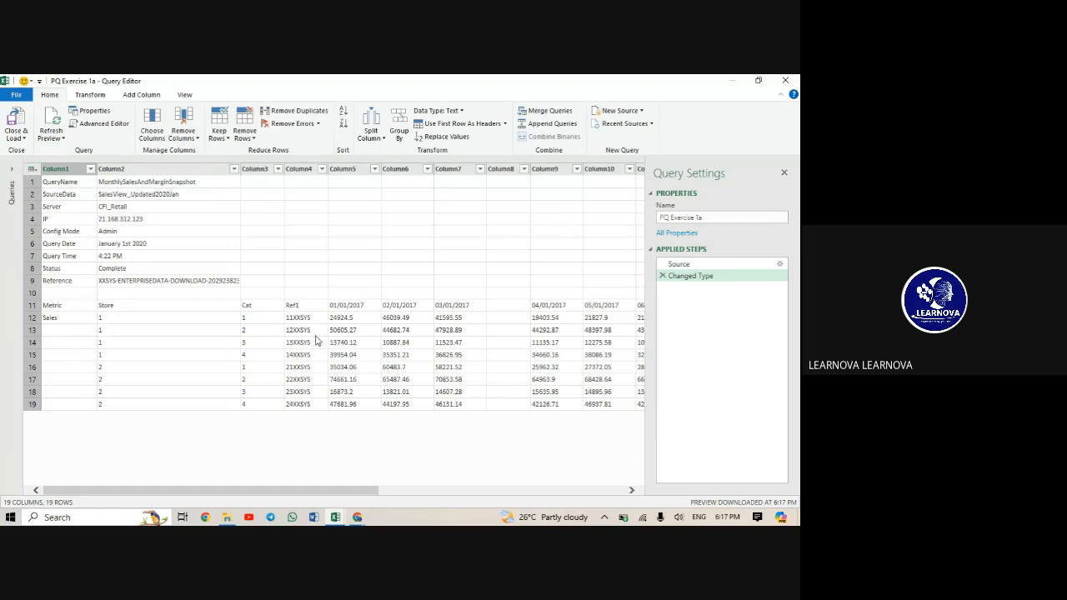
Delete the Changed Type step from the query and look through all the imported columns.
{"action": "left_click", "coordinate": [664, 277]}
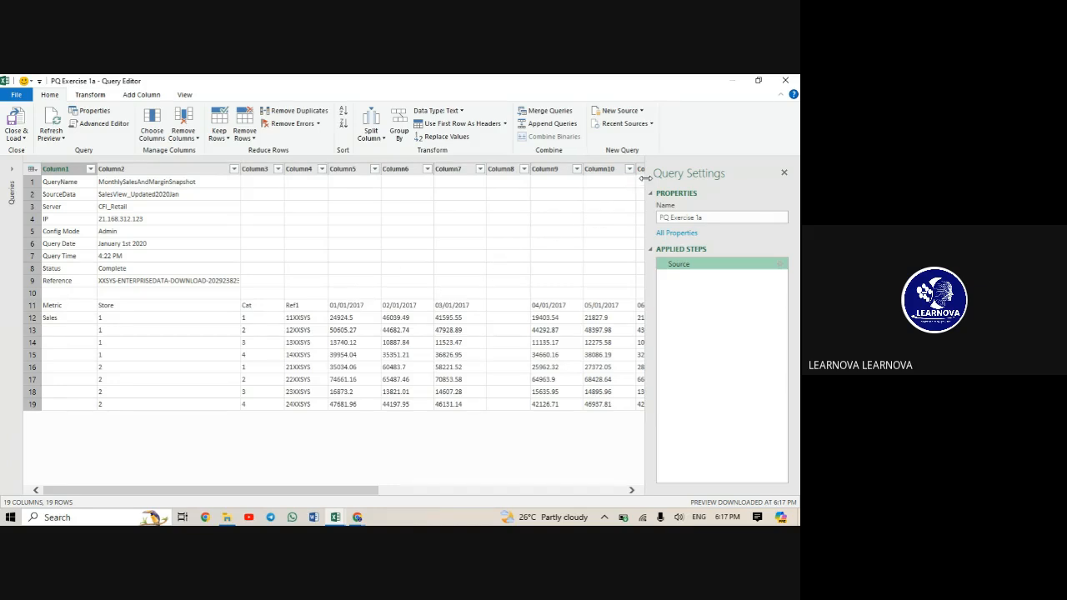
{"action": "left_click_drag", "start_coordinate": [646, 177], "coordinate": [655, 177]}
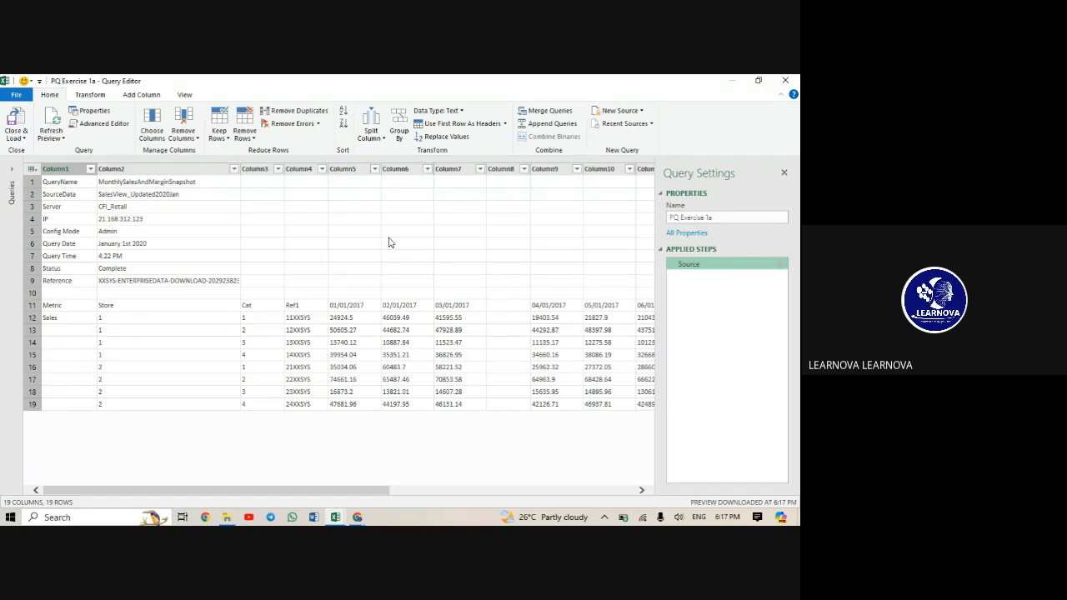
{"action": "left_click_drag", "start_coordinate": [354, 497], "coordinate": [611, 502]}
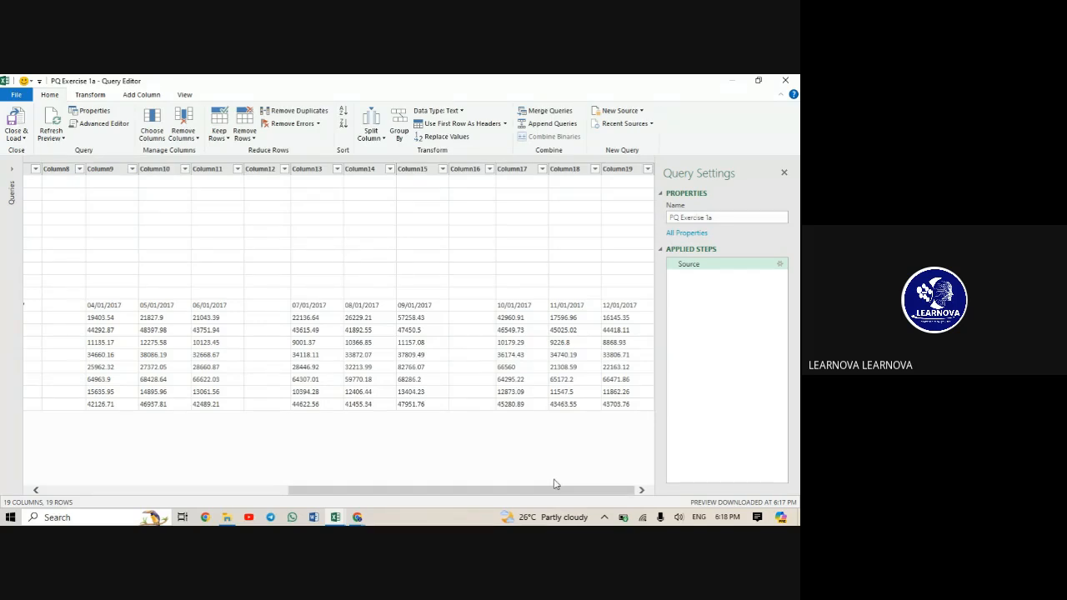
{"action": "left_click_drag", "start_coordinate": [556, 489], "coordinate": [233, 328]}
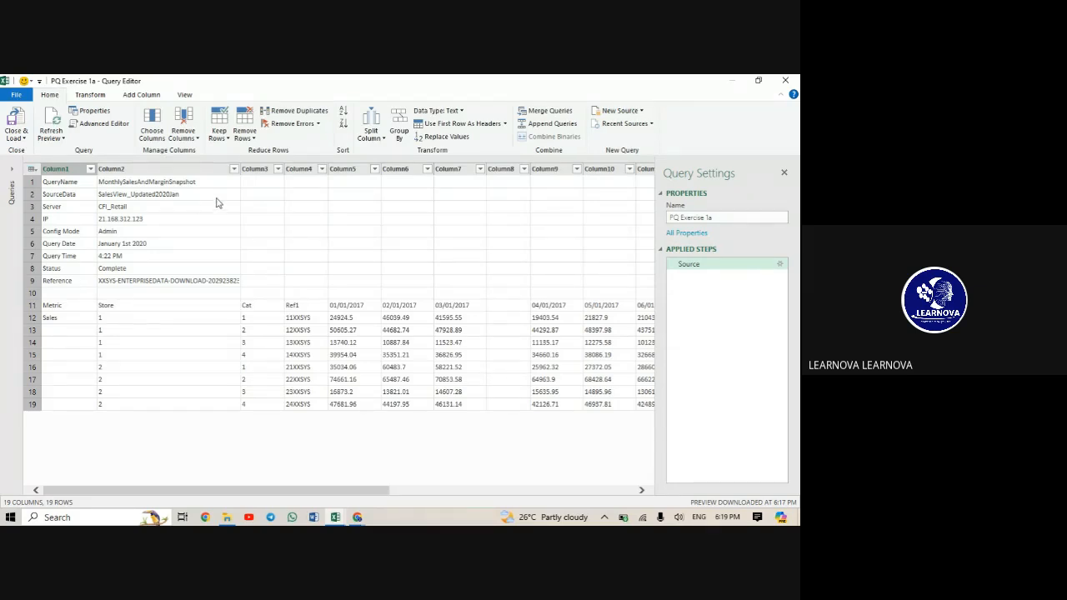
Remove the top 10 rows, above the row starting with Metric and Store.
{"action": "left_click", "coordinate": [254, 140]}
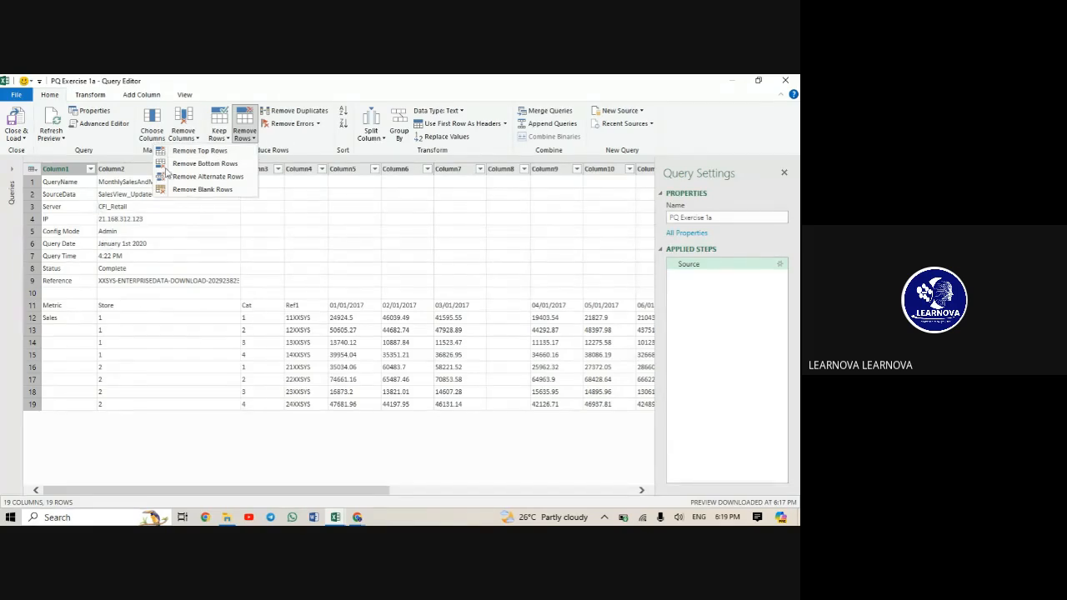
{"action": "left_click", "coordinate": [198, 151]}
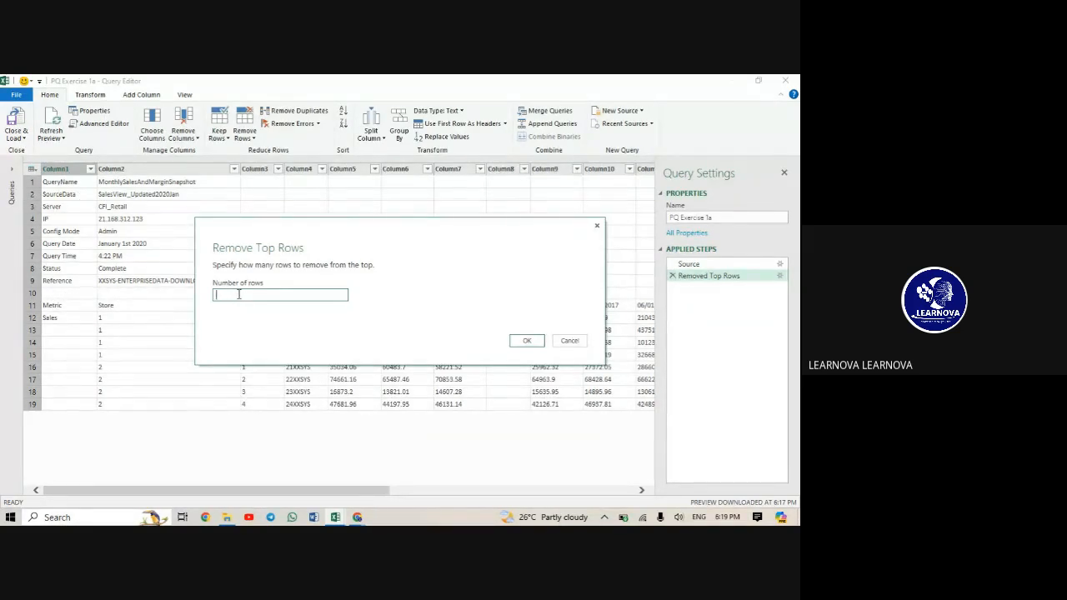
{"action": "type", "text": "0"}
{"action": "left_click", "coordinate": [524, 341]}
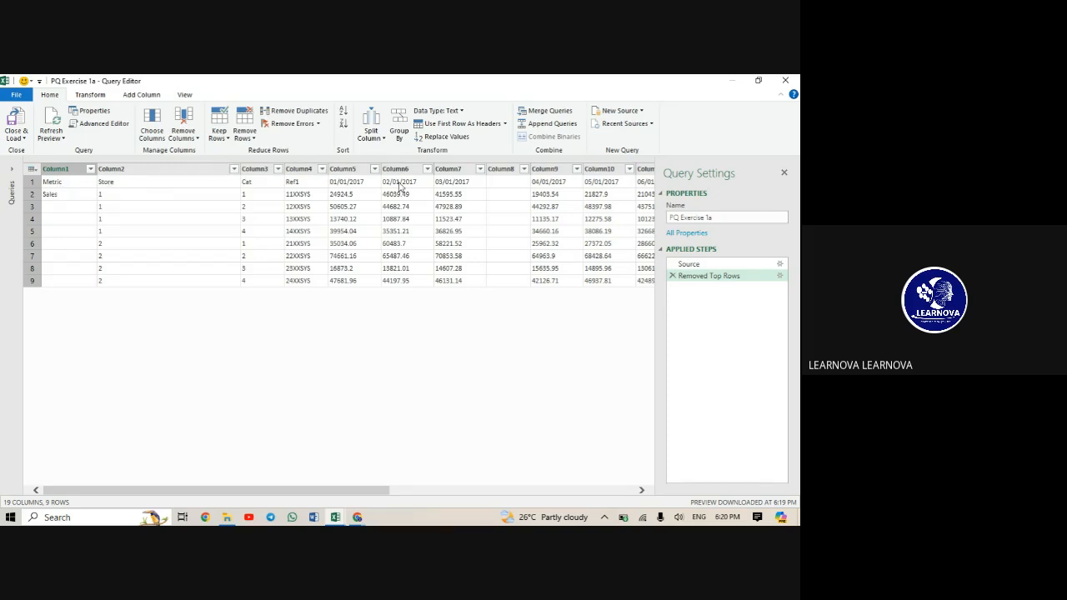
Promote the first row of the query to column headers.
{"action": "left_click", "coordinate": [505, 124]}
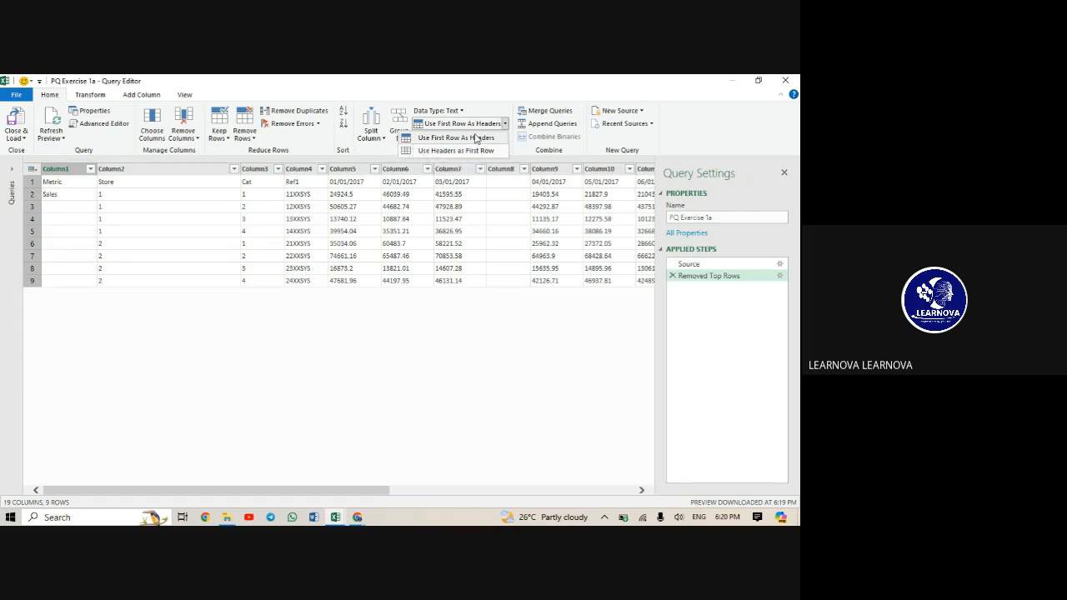
{"action": "left_click", "coordinate": [475, 139]}
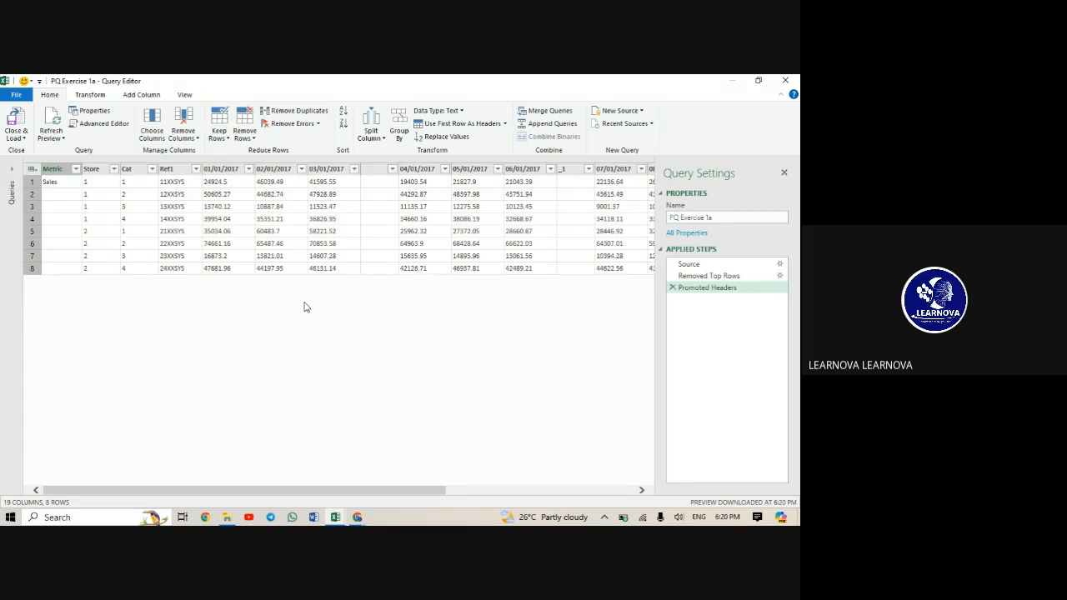
{"action": "left_click_drag", "start_coordinate": [267, 497], "coordinate": [190, 471]}
{"action": "left_click_drag", "start_coordinate": [277, 495], "coordinate": [209, 504]}
Remove the Ref1 column and the Metric column from the query.
{"action": "left_click", "coordinate": [164, 169]}
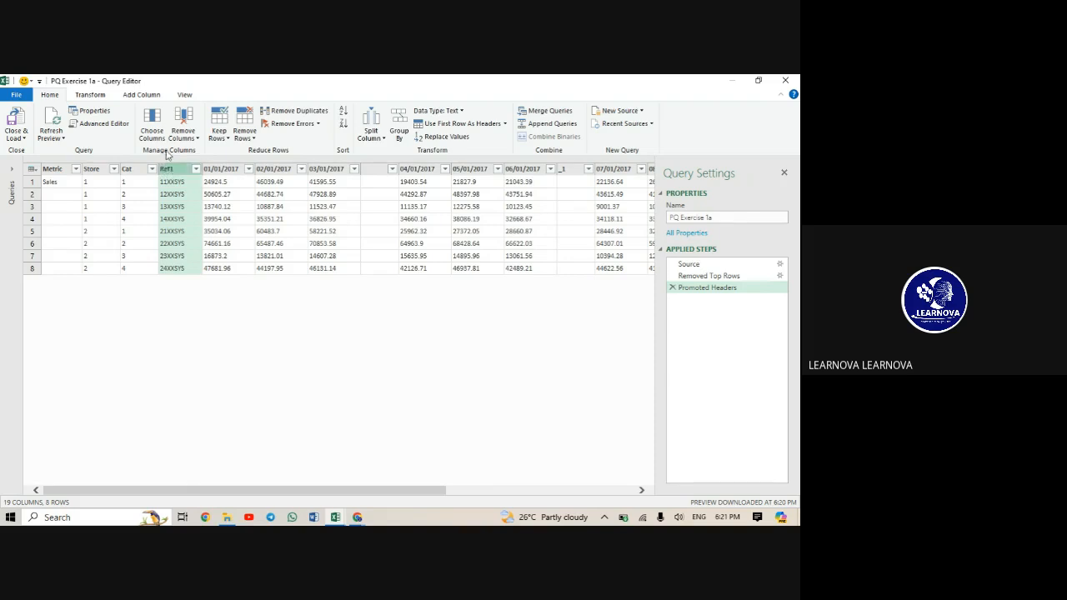
{"action": "left_click", "coordinate": [199, 140]}
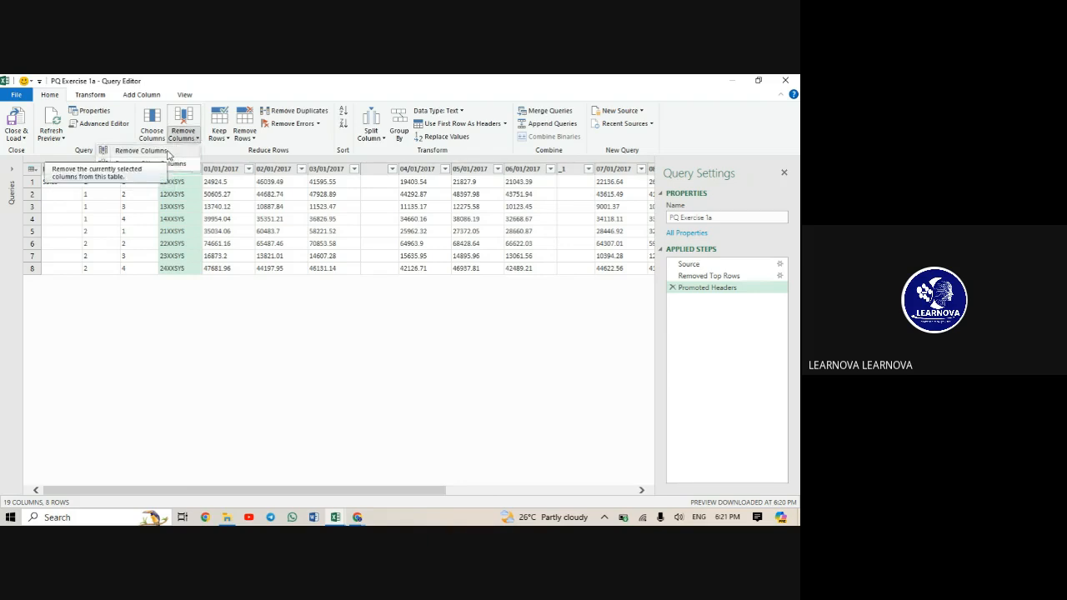
{"action": "left_click", "coordinate": [167, 153]}
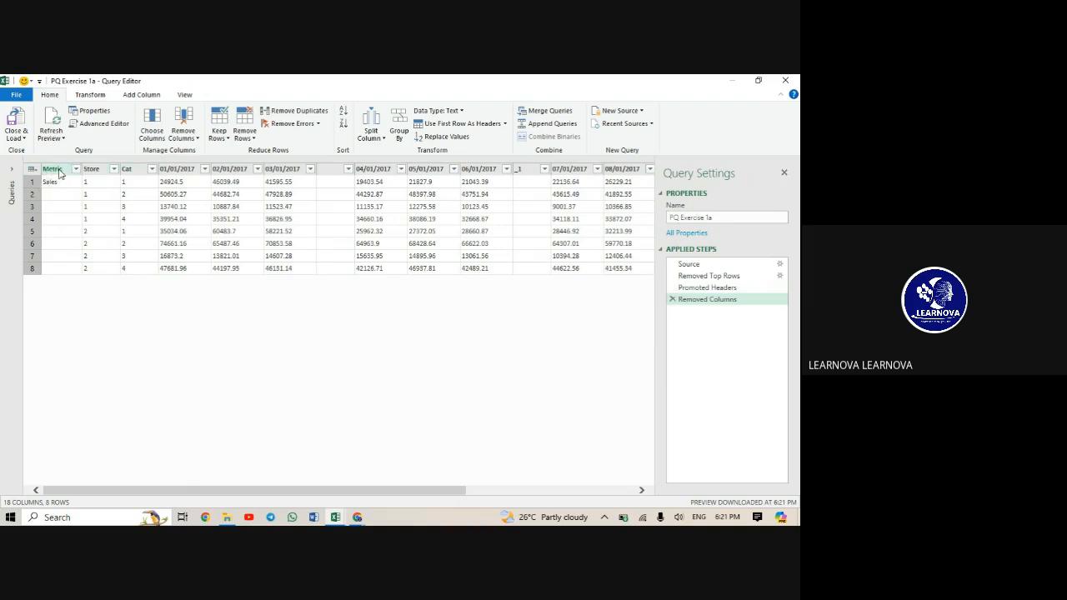
{"action": "left_click", "coordinate": [59, 172]}
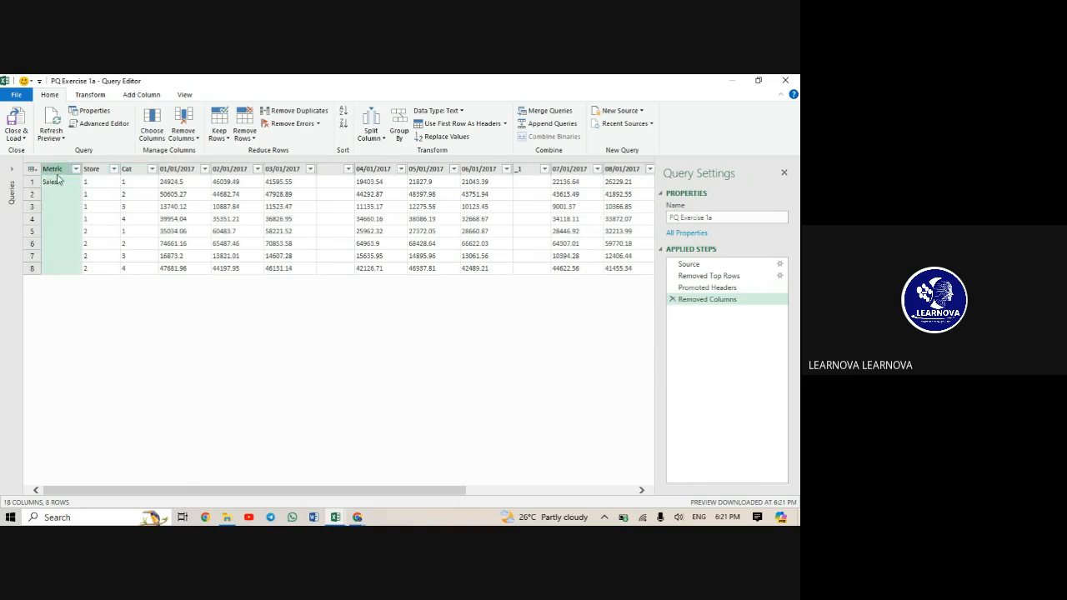
{"action": "left_click", "coordinate": [187, 142]}
{"action": "left_click", "coordinate": [182, 154]}
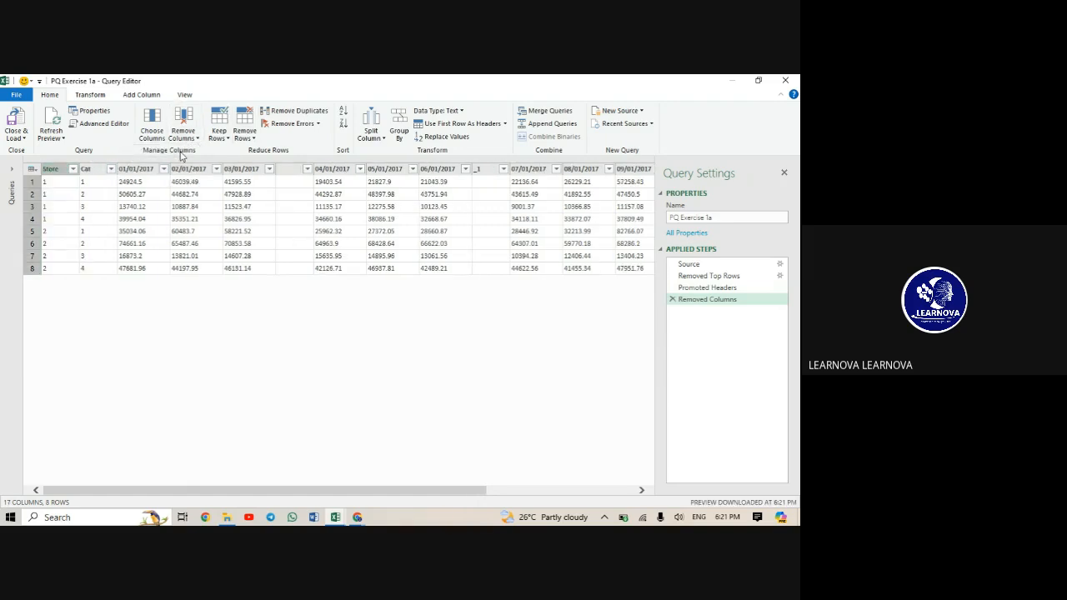
Expand the queries list and undo the column removals by deleting the Removed Columns step.
{"action": "left_click", "coordinate": [14, 173]}
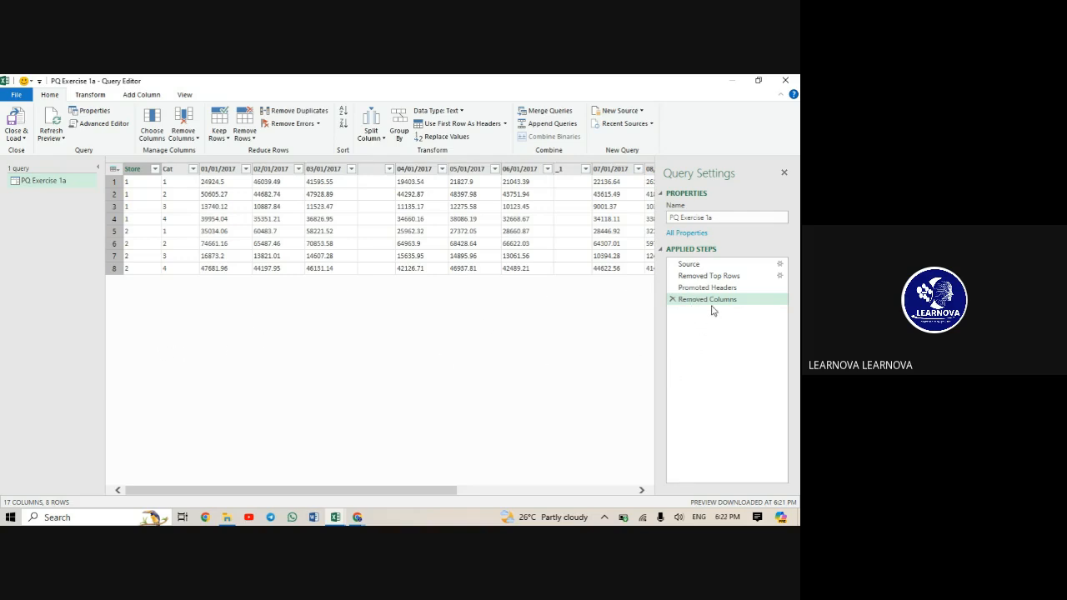
{"action": "left_click", "coordinate": [671, 298]}
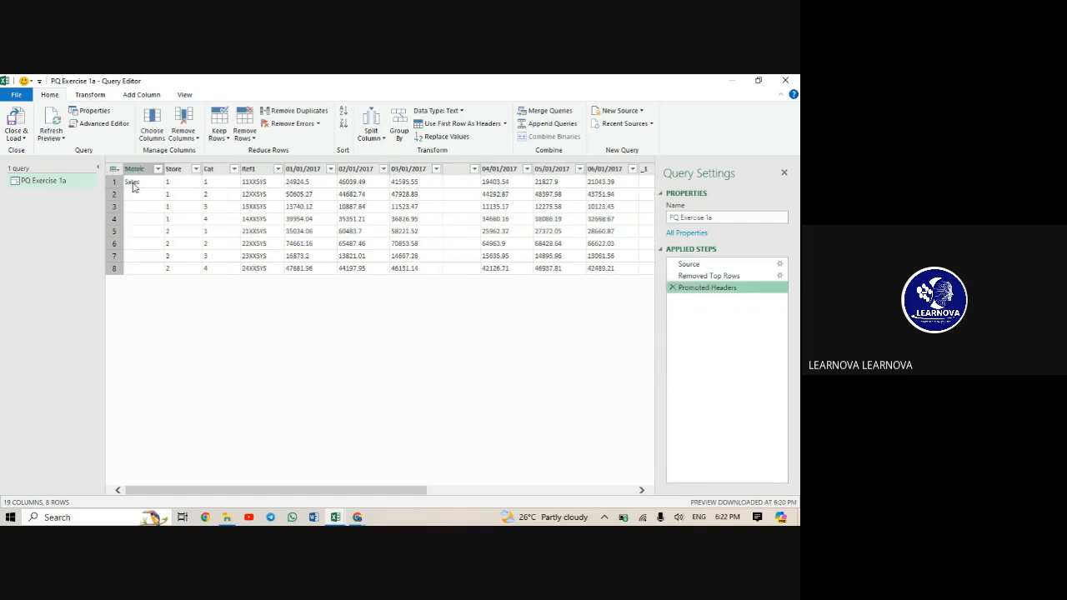
Remove only the Metric column from the query.
{"action": "left_click", "coordinate": [135, 168]}
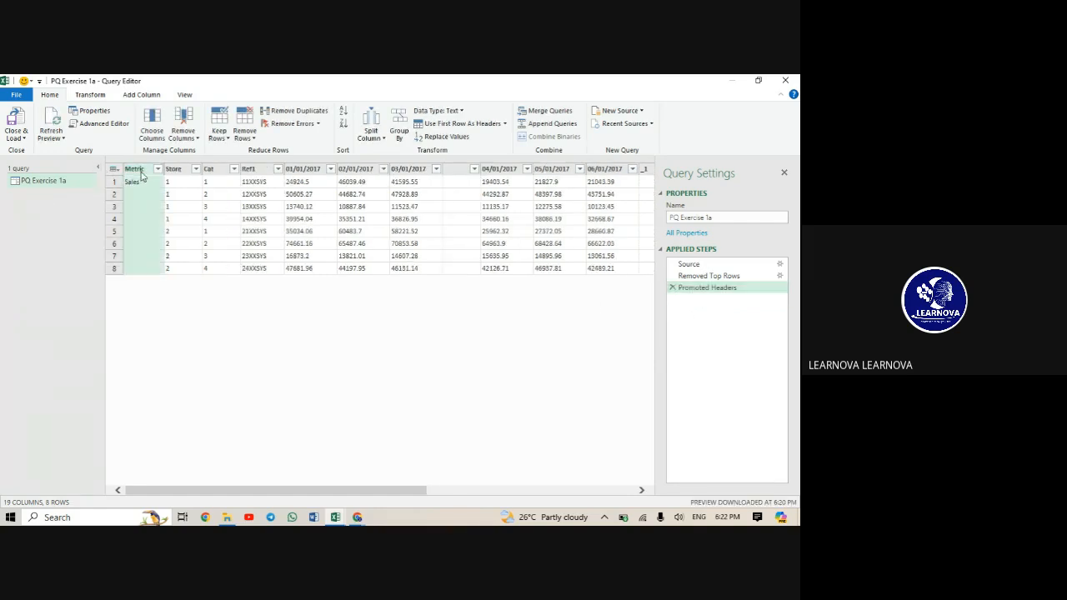
{"action": "left_click", "coordinate": [197, 138]}
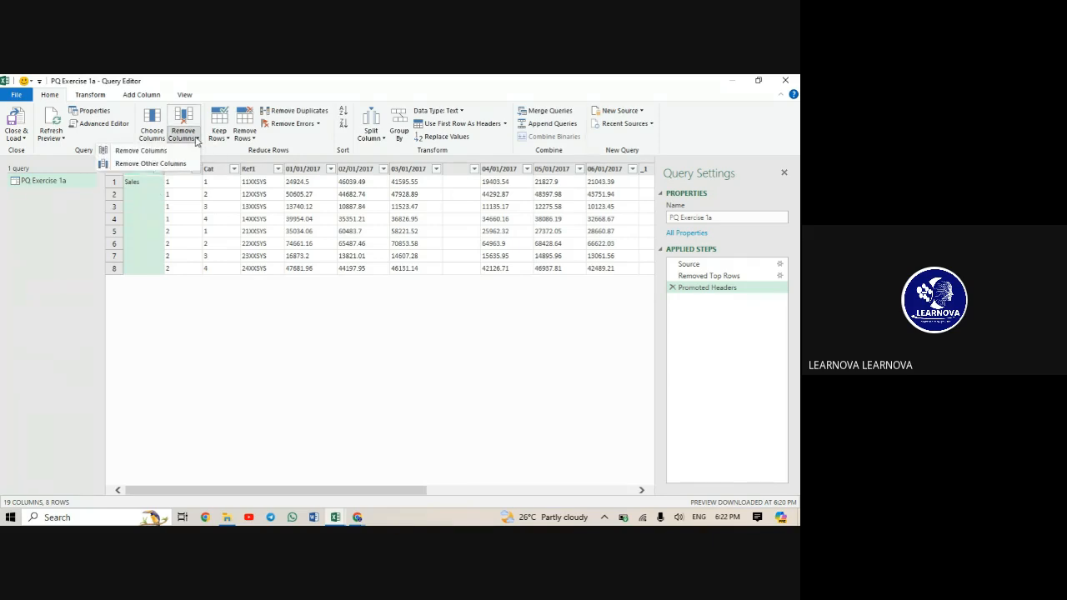
{"action": "left_click", "coordinate": [163, 153]}
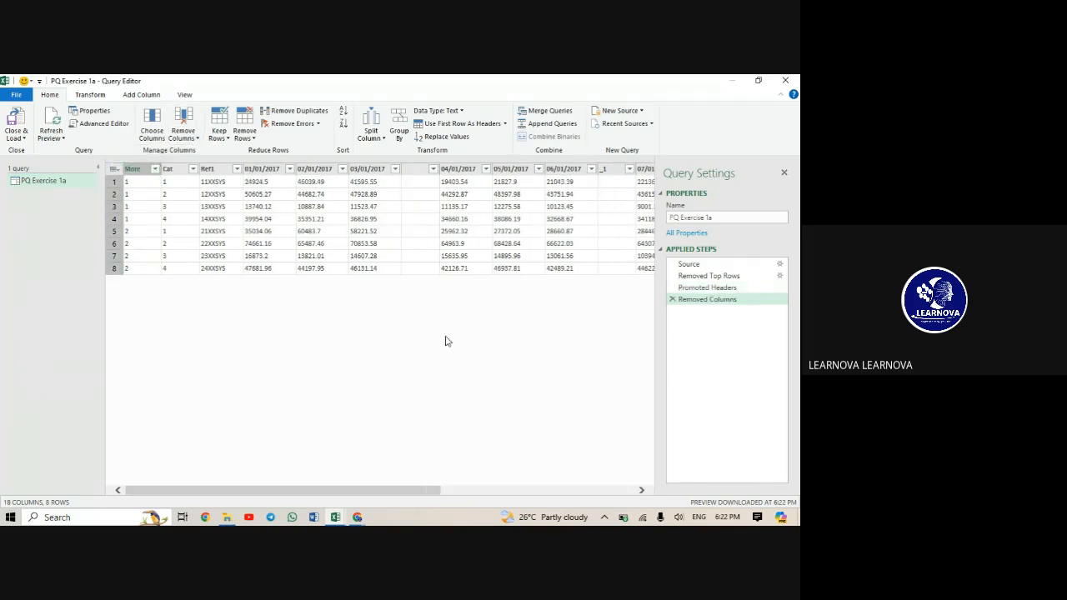
Review the data as it stands at the Source, Removed Top Rows and Promoted Headers steps.
{"action": "left_click", "coordinate": [688, 265]}
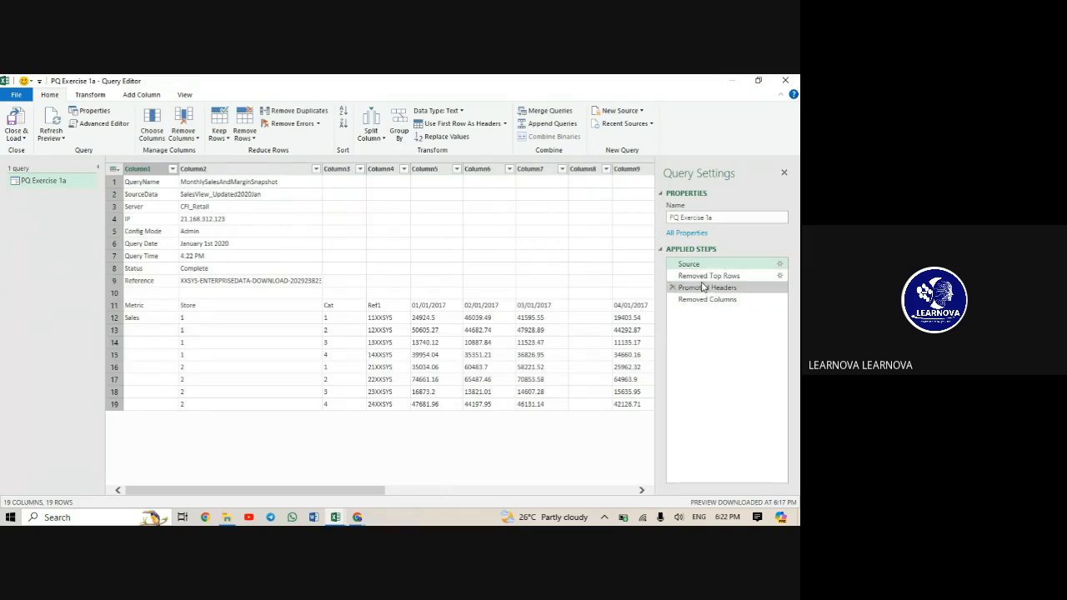
{"action": "left_click", "coordinate": [700, 276]}
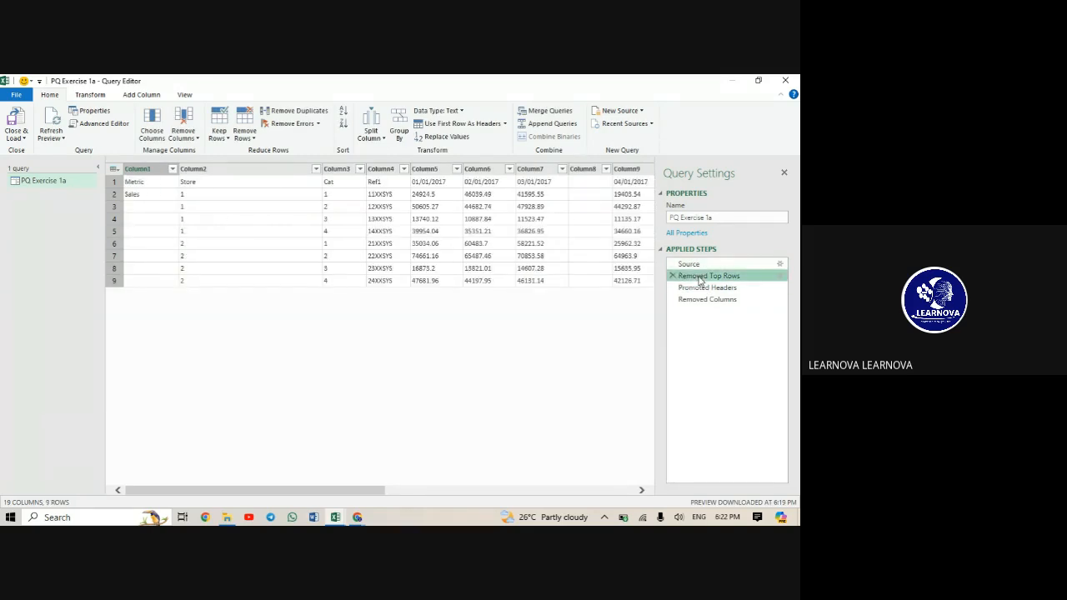
{"action": "left_click", "coordinate": [701, 287]}
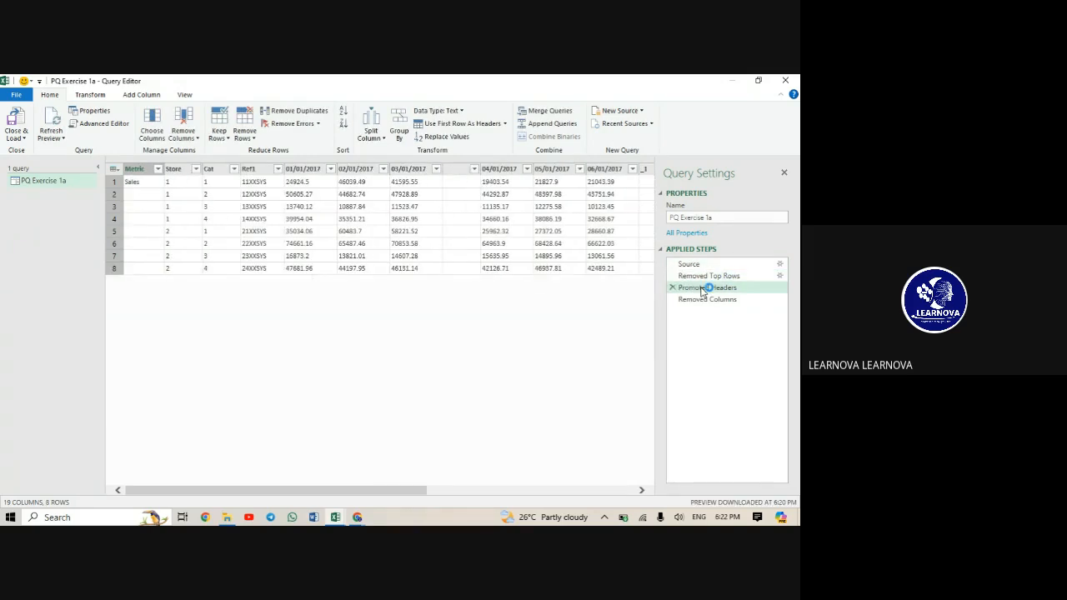
Return to the query's Removed Columns step and remove the Ref1 column as well.
{"action": "left_click", "coordinate": [700, 299]}
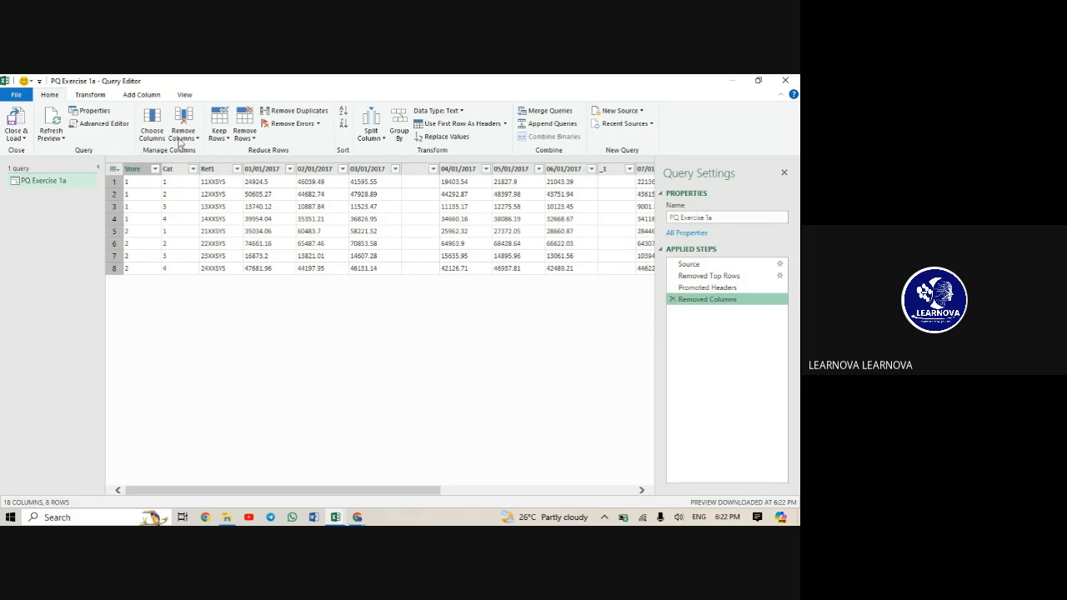
{"action": "left_click", "coordinate": [212, 171]}
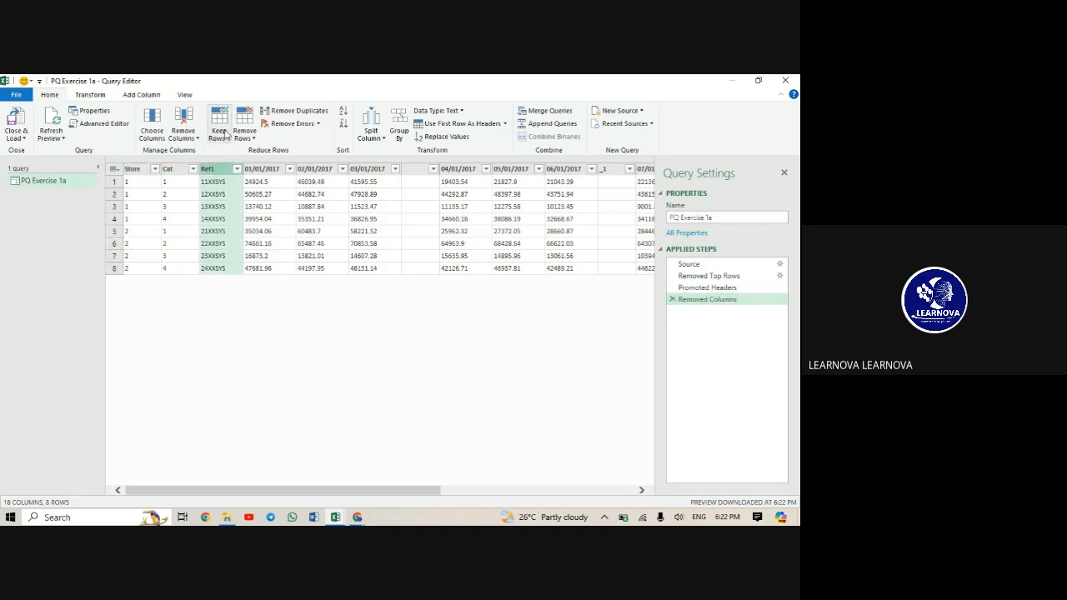
{"action": "left_click", "coordinate": [194, 138]}
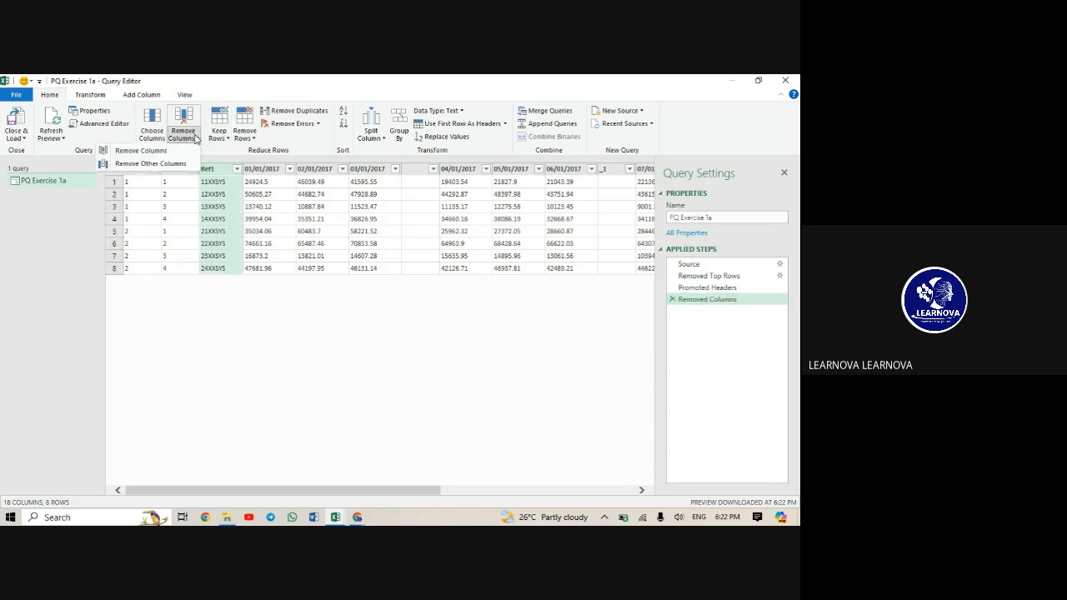
{"action": "left_click", "coordinate": [166, 153]}
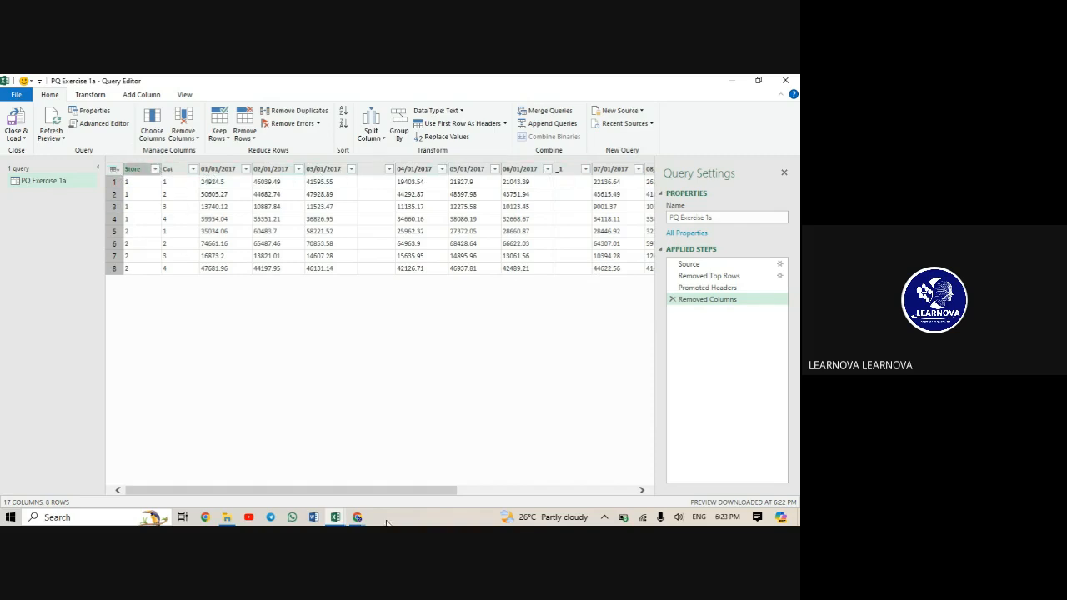
Unpivot all columns other than Store and Cat, turning the monthly date columns into rows.
{"action": "left_click_drag", "start_coordinate": [394, 497], "coordinate": [365, 477]}
{"action": "left_click", "coordinate": [91, 95]}
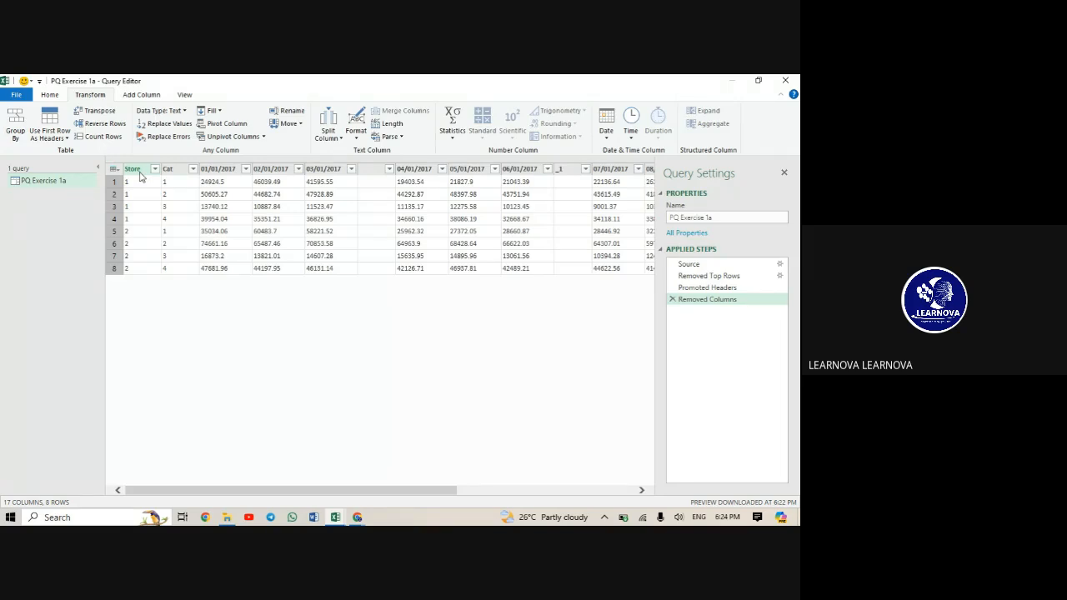
{"action": "left_click", "coordinate": [142, 170]}
{"action": "left_click", "coordinate": [135, 171]}
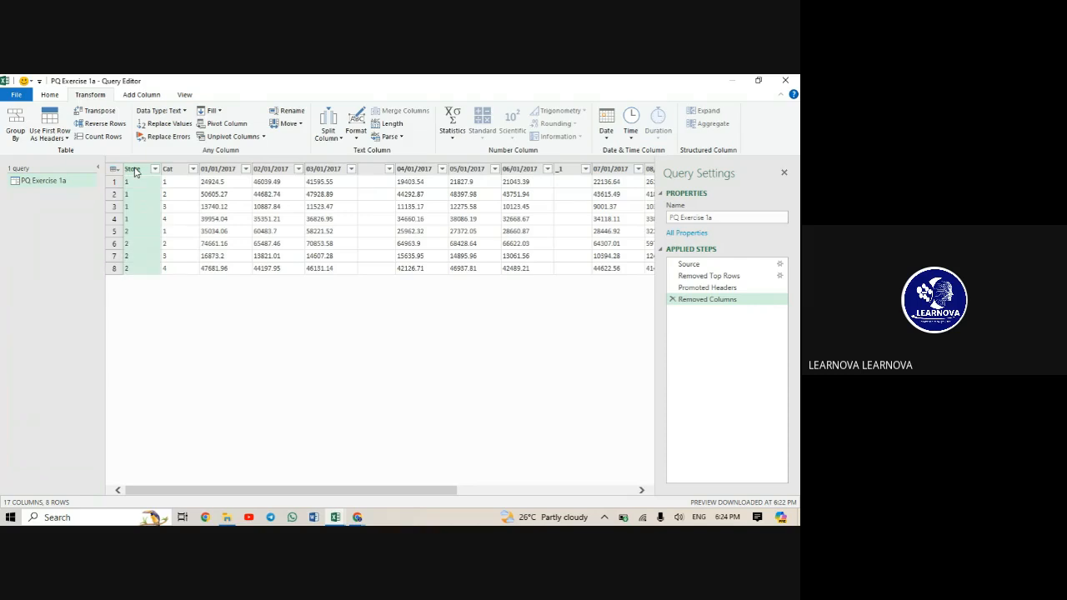
{"action": "left_click", "coordinate": [177, 171], "text": "ctrl"}
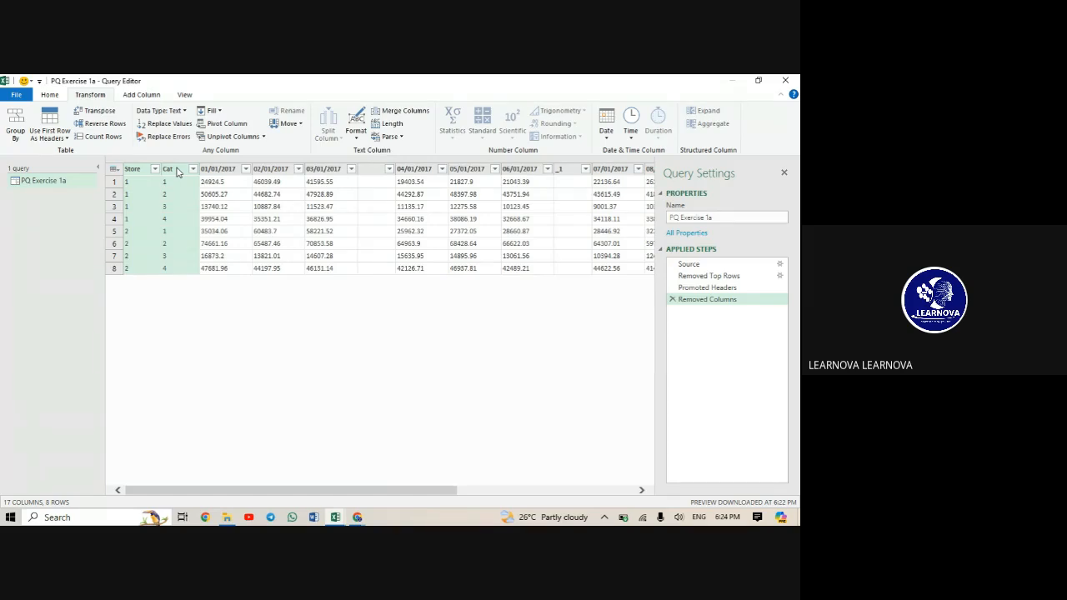
{"action": "left_click", "coordinate": [262, 138]}
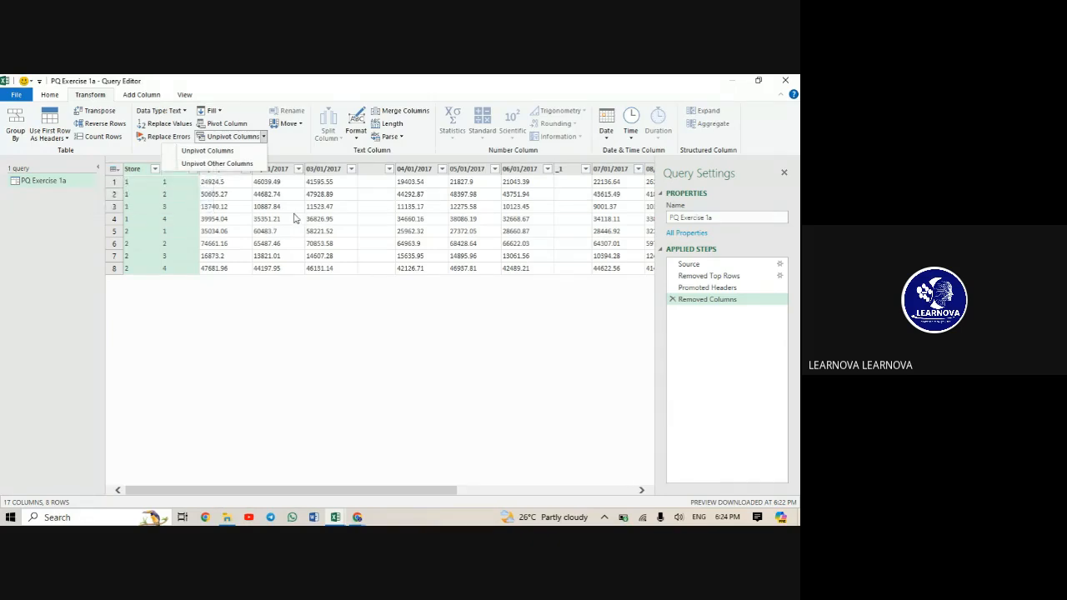
{"action": "left_click", "coordinate": [237, 165]}
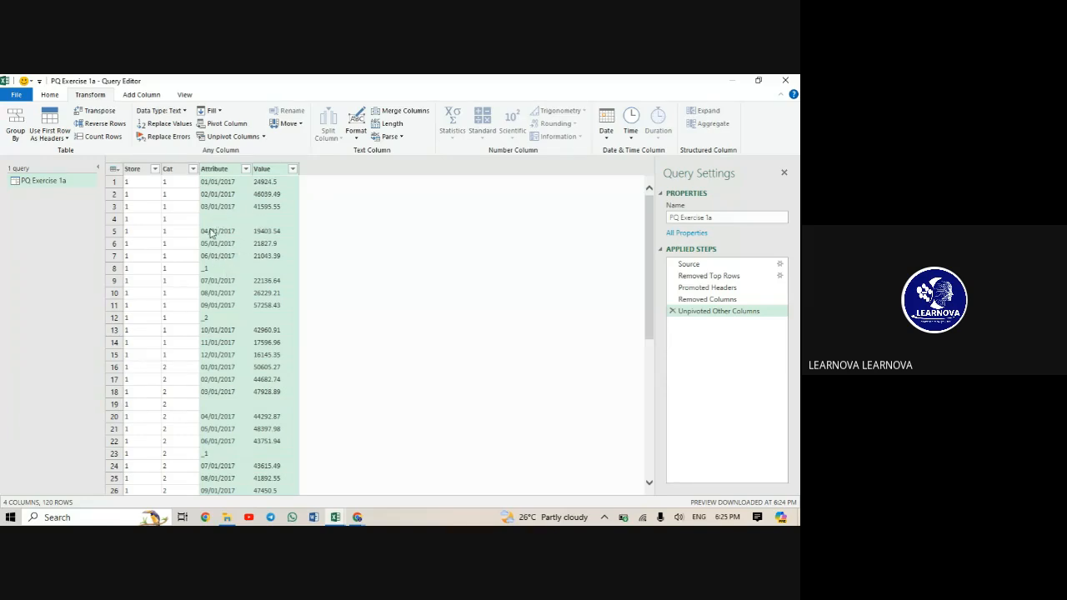
Filter the blank entries out of the Attribute column and the Value column.
{"action": "left_click", "coordinate": [246, 169]}
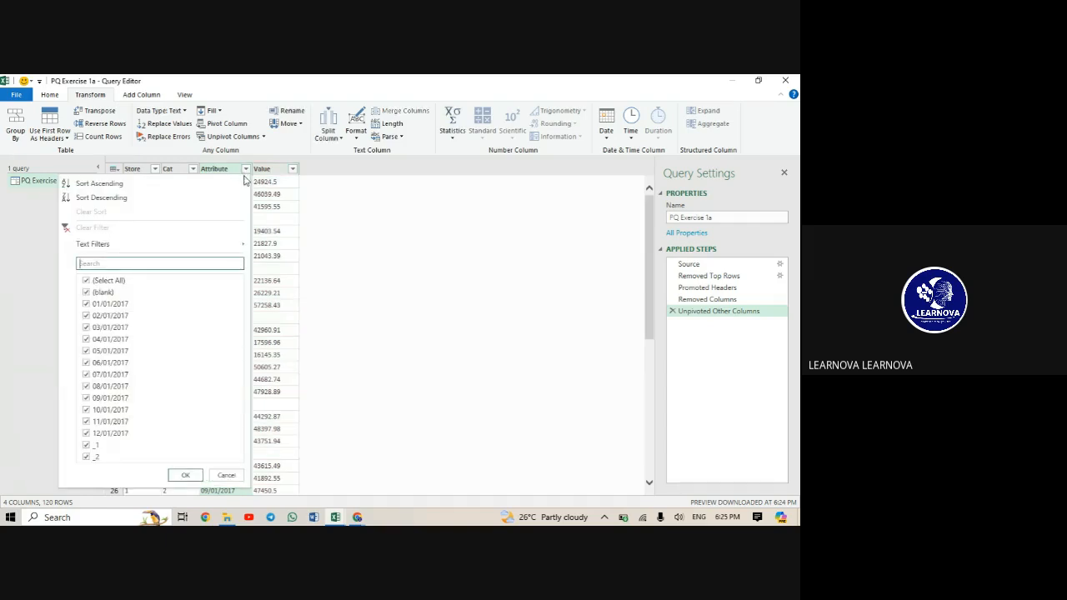
{"action": "left_click", "coordinate": [87, 293]}
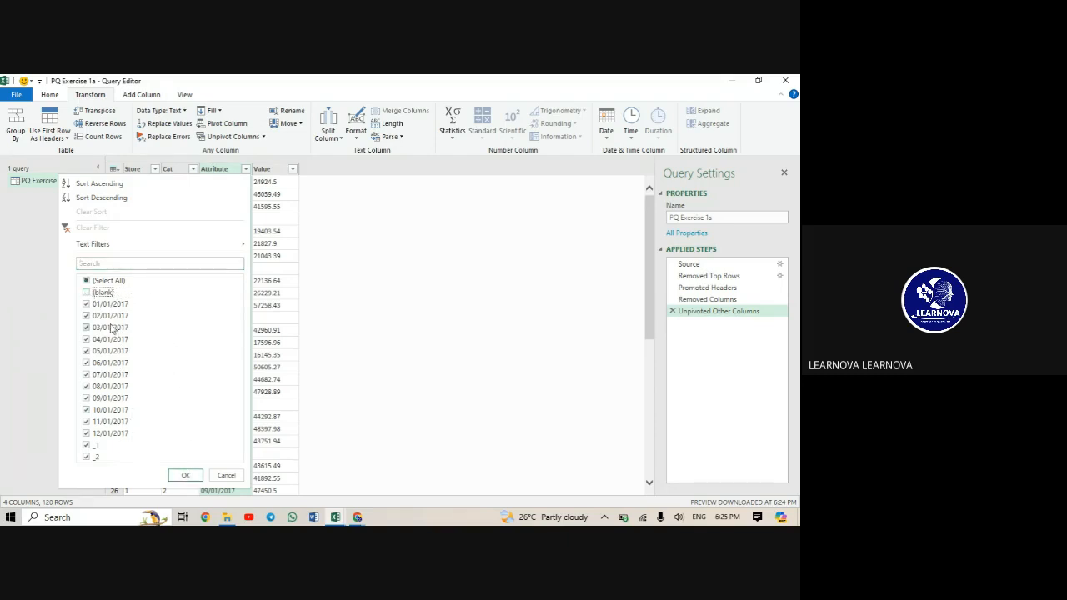
{"action": "left_click", "coordinate": [185, 476]}
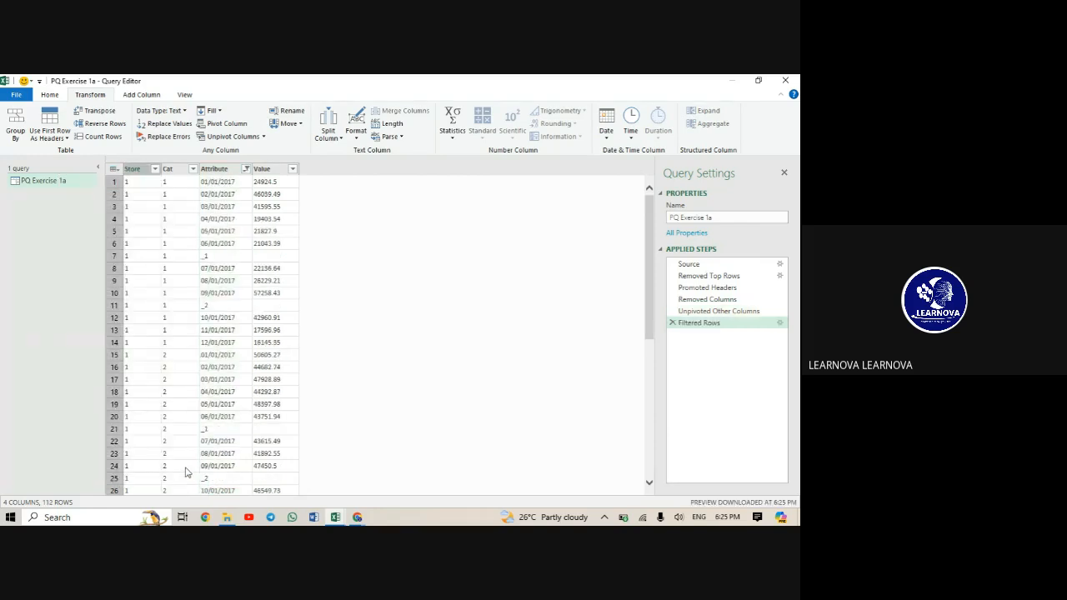
{"action": "scroll", "coordinate": [221, 408], "scroll_direction": "down", "scroll_amount": 4}
{"action": "left_click", "coordinate": [293, 169]}
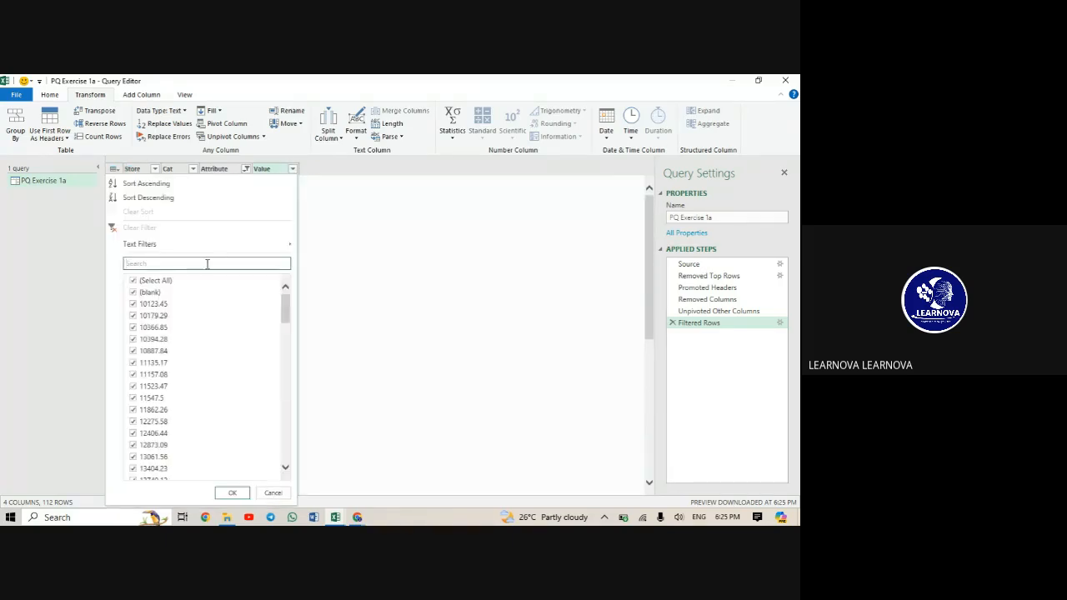
{"action": "left_click", "coordinate": [132, 294]}
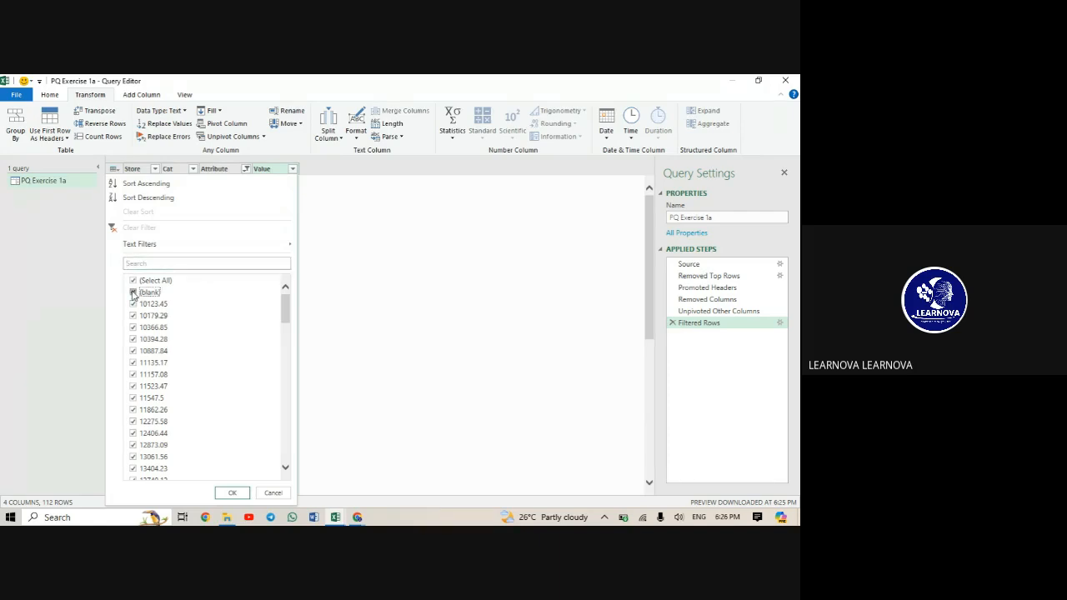
{"action": "left_click", "coordinate": [233, 494]}
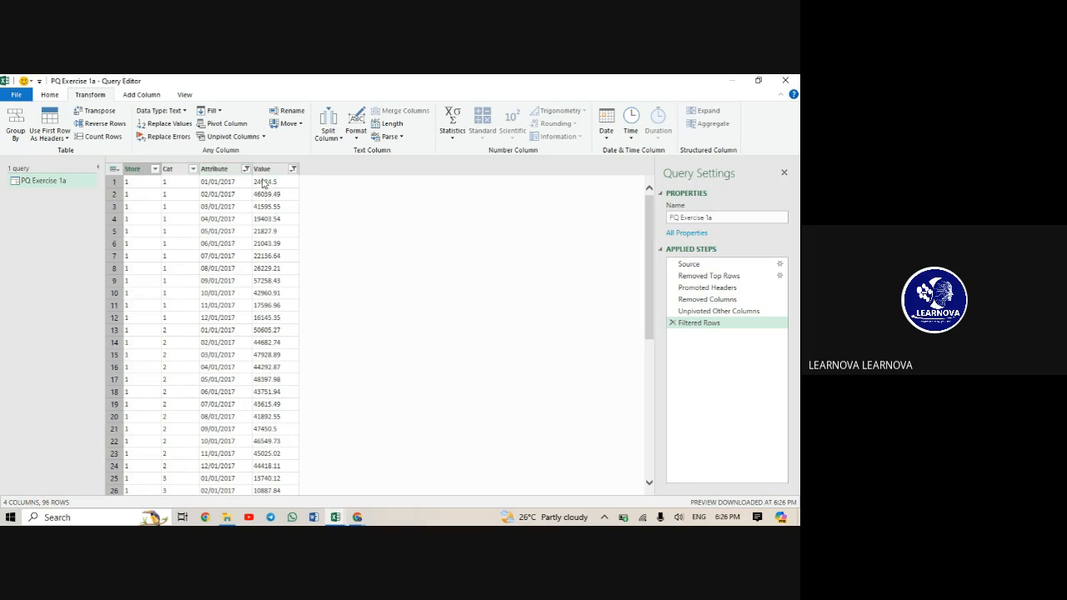
Rename the Attribute column as Date and the Value column as Sales.
{"action": "left_click", "coordinate": [222, 170]}
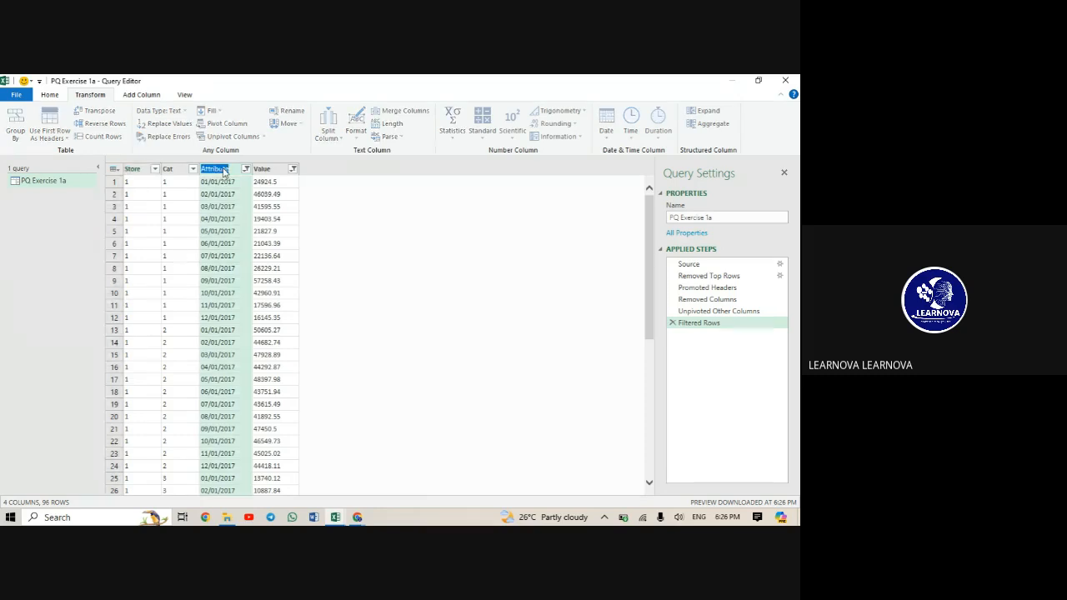
{"action": "key", "text": "BackSpace"}
{"action": "key", "text": "Return"}
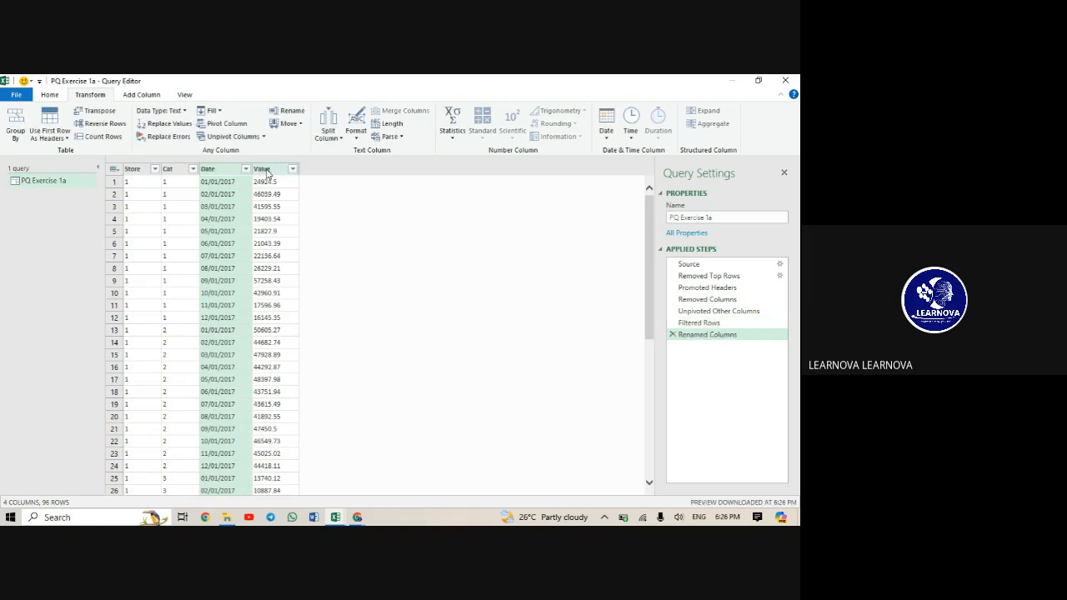
{"action": "double_click", "coordinate": [265, 169]}
{"action": "key", "text": "BackSpace"}
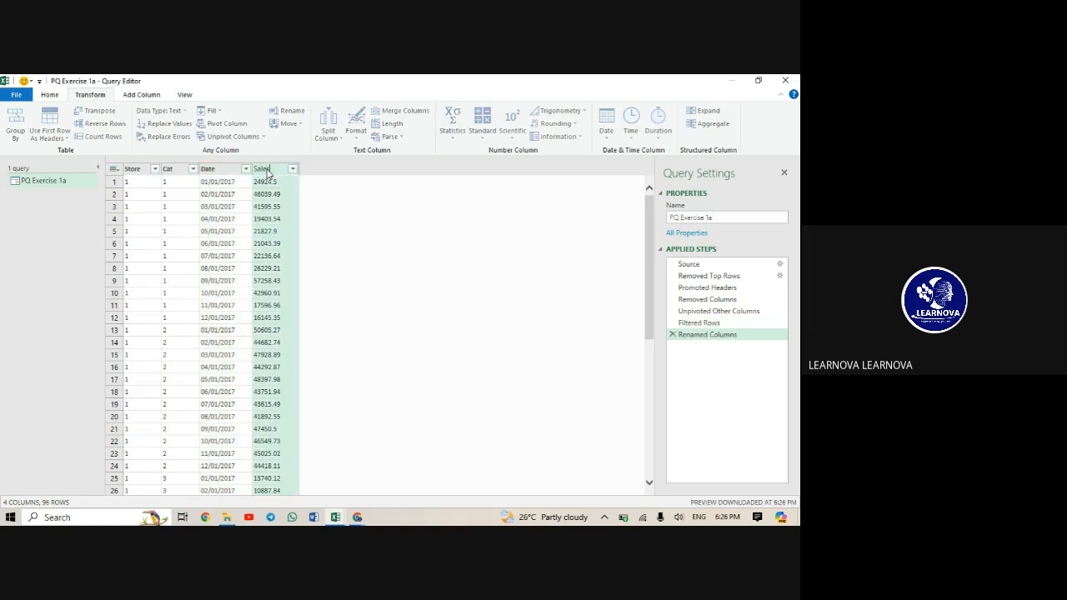
{"action": "left_click", "coordinate": [330, 169]}
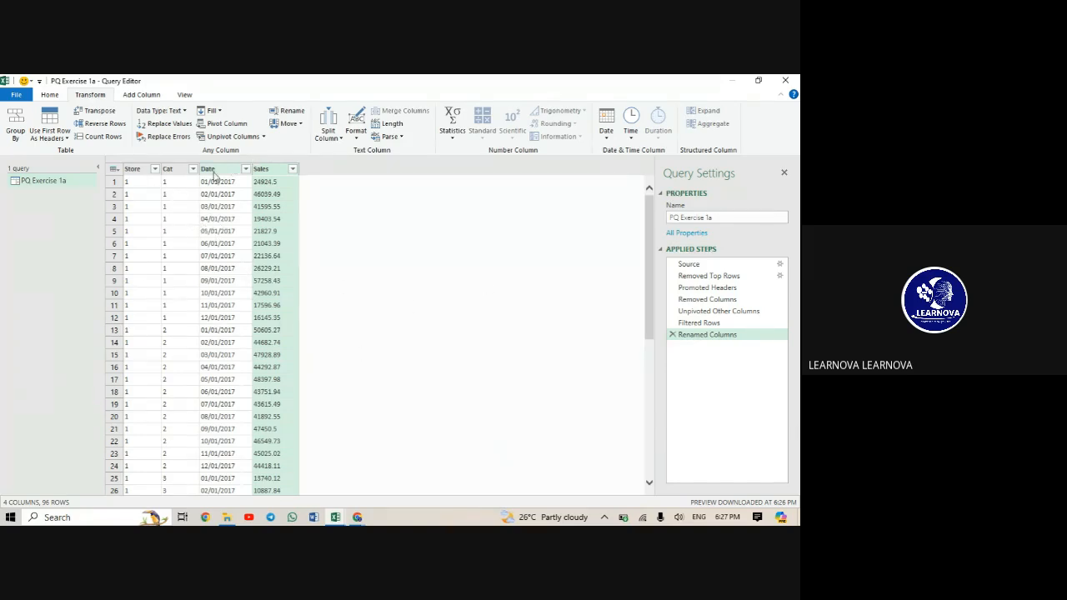
Set the data type of the Store column and the Cat column to Whole Number.
{"action": "left_click", "coordinate": [144, 170]}
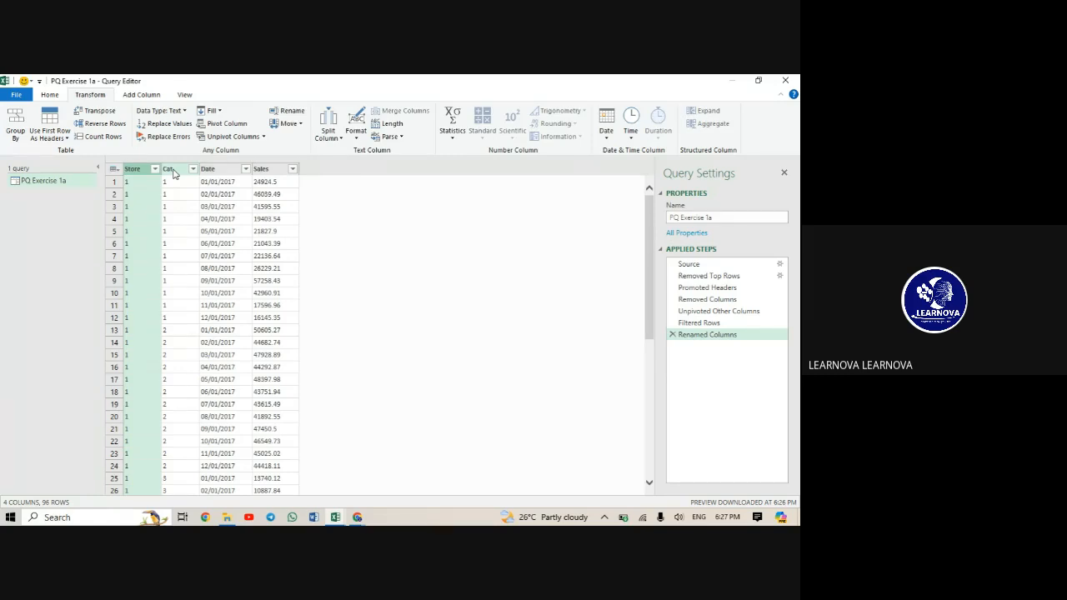
{"action": "left_click", "coordinate": [218, 170]}
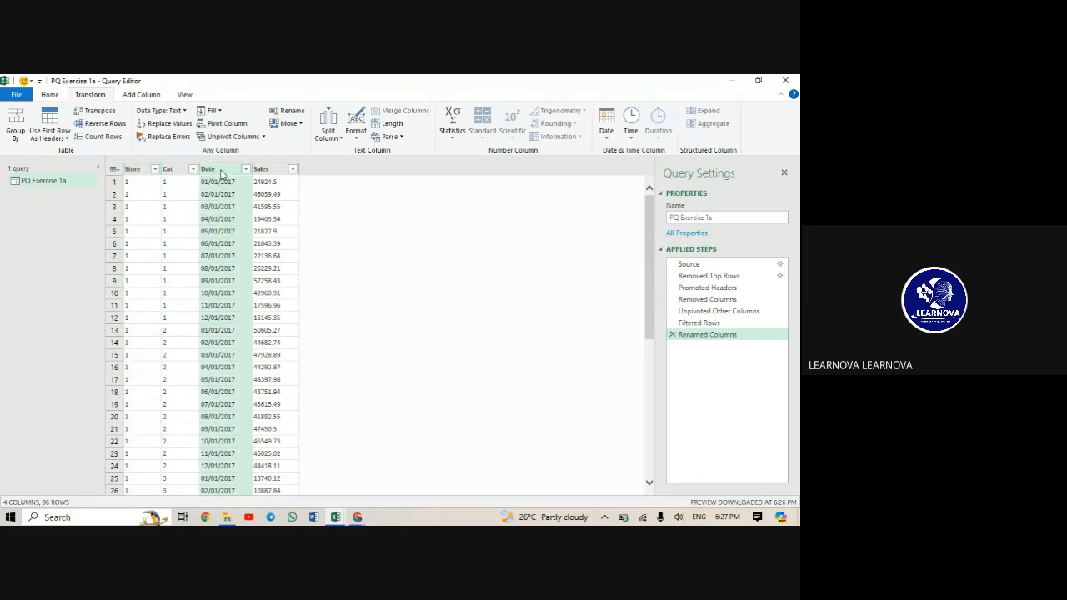
{"action": "left_click", "coordinate": [137, 170]}
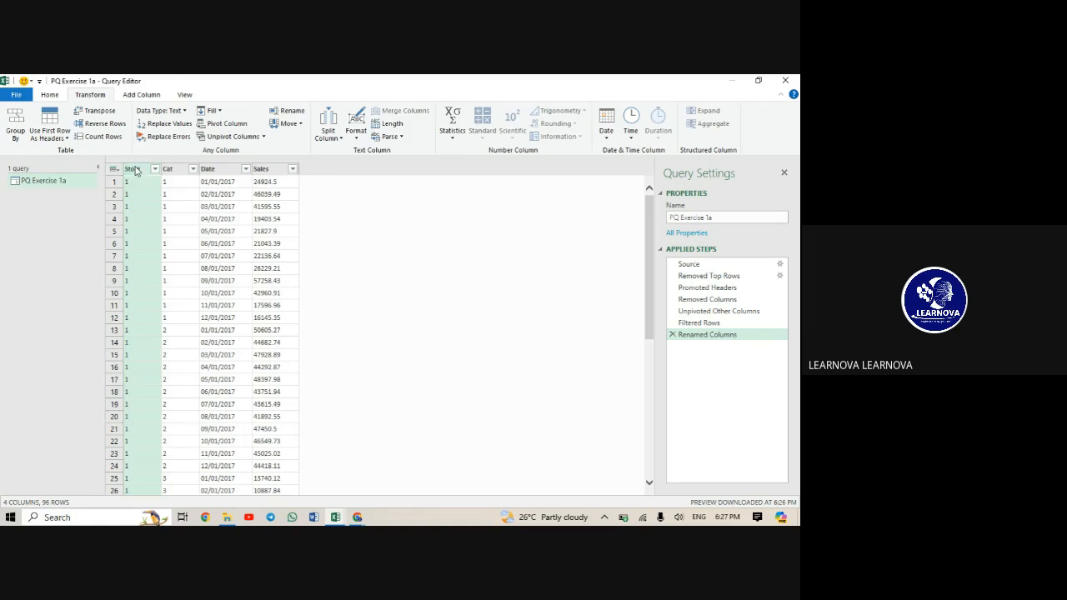
{"action": "left_click", "coordinate": [185, 111]}
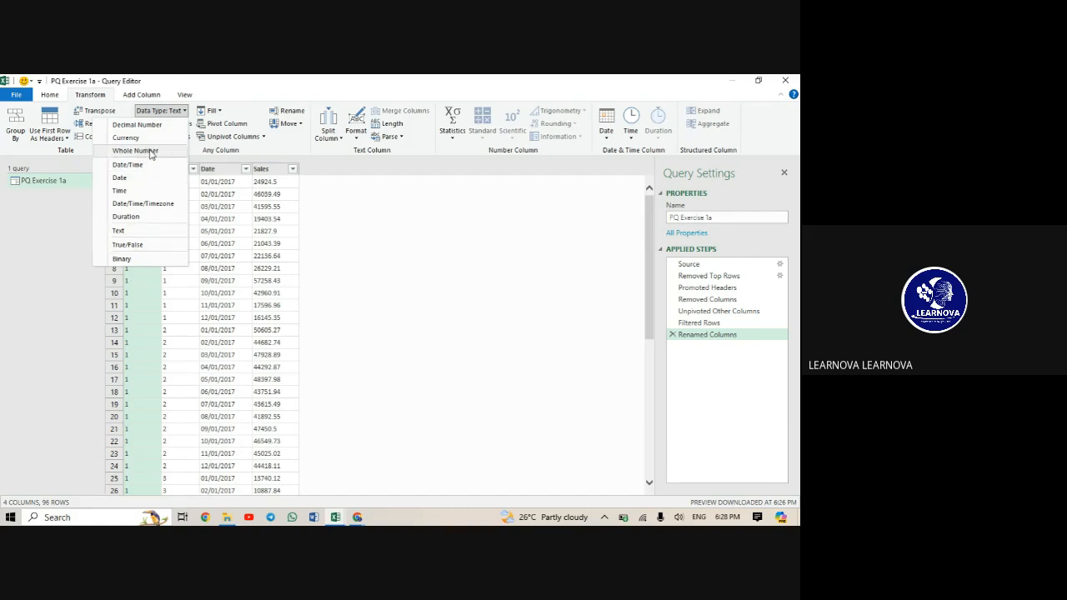
{"action": "left_click", "coordinate": [151, 155]}
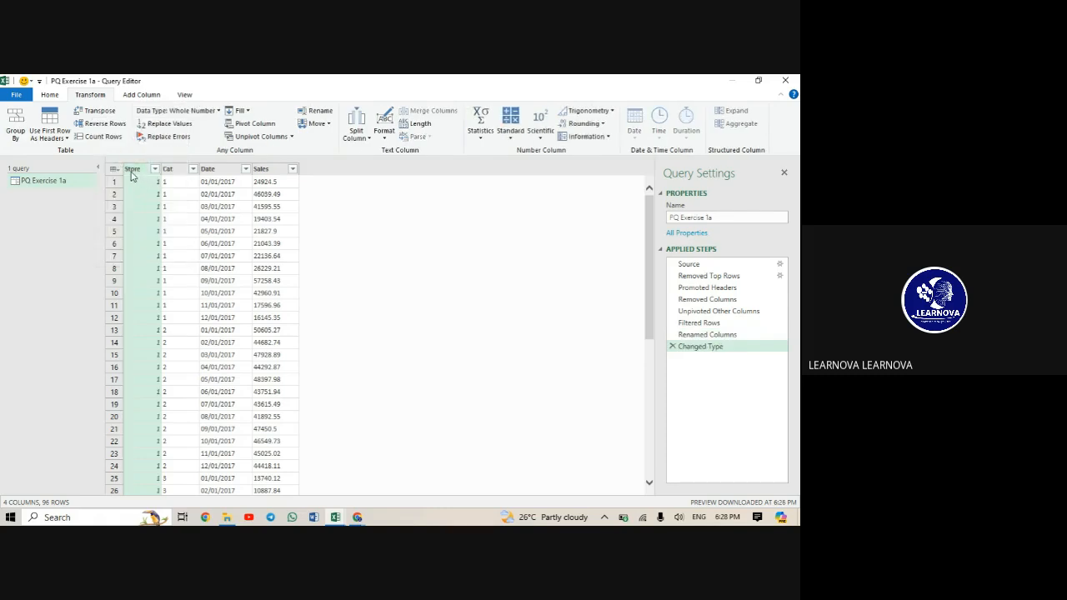
{"action": "left_click", "coordinate": [185, 172]}
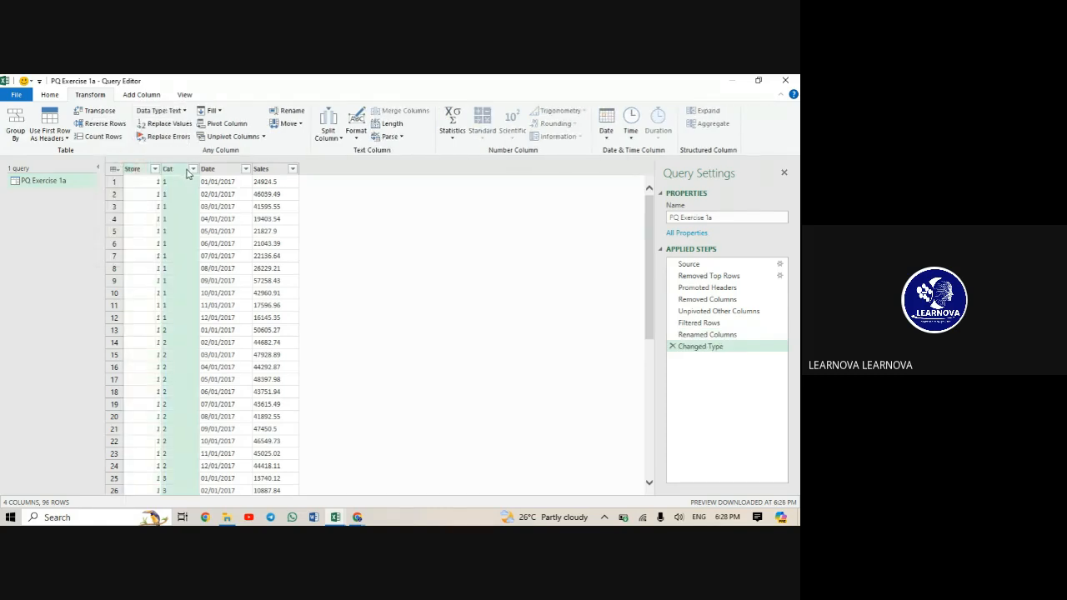
{"action": "left_click", "coordinate": [167, 111]}
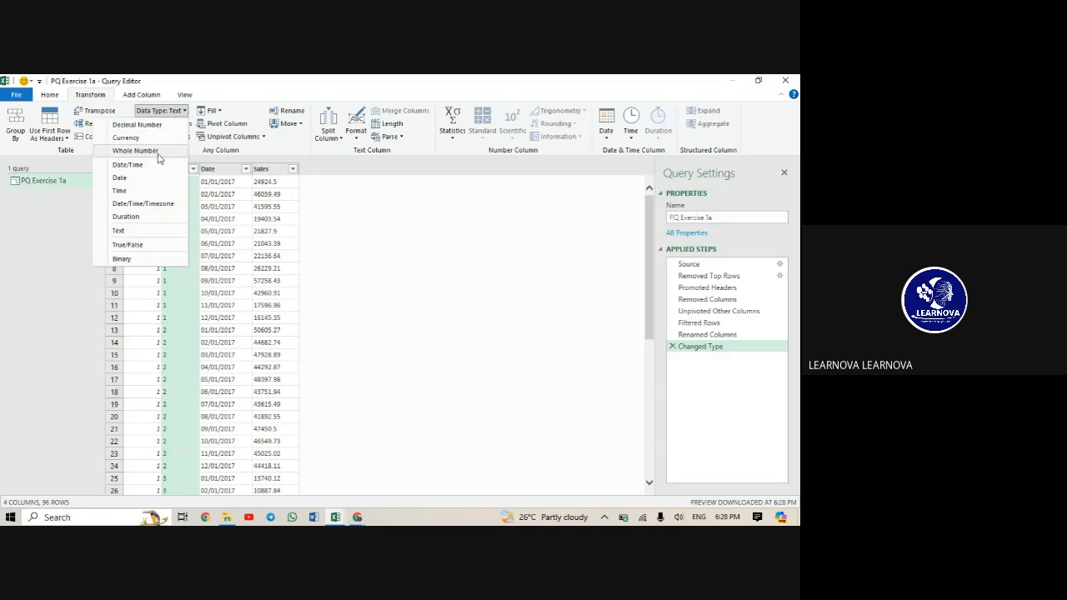
{"action": "left_click", "coordinate": [158, 153]}
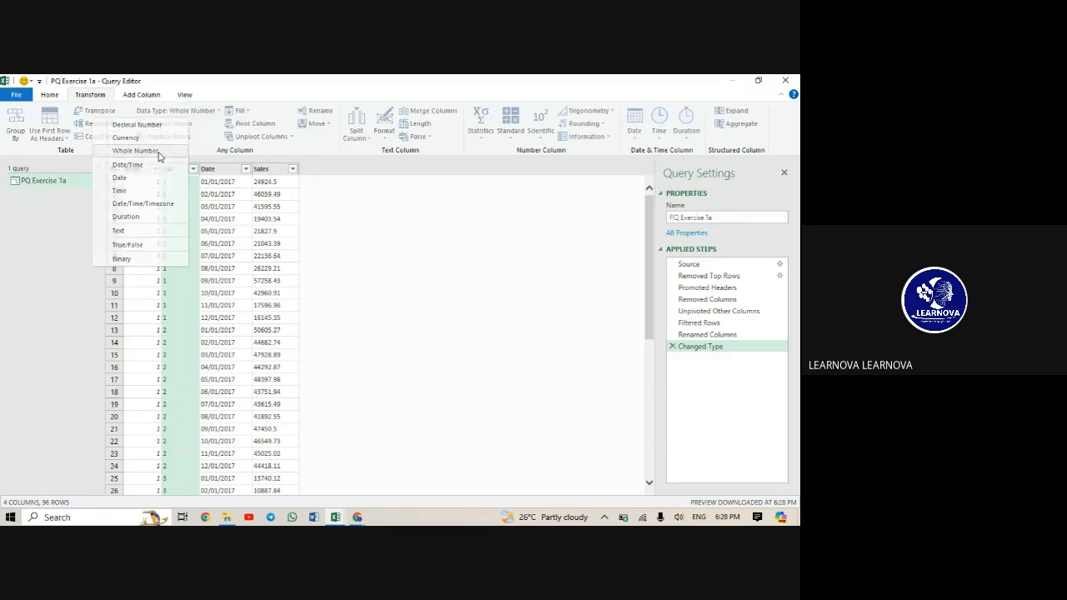
Set the data type of the Date column to Date and of the Sales column to Decimal Number.
{"action": "left_click", "coordinate": [210, 170]}
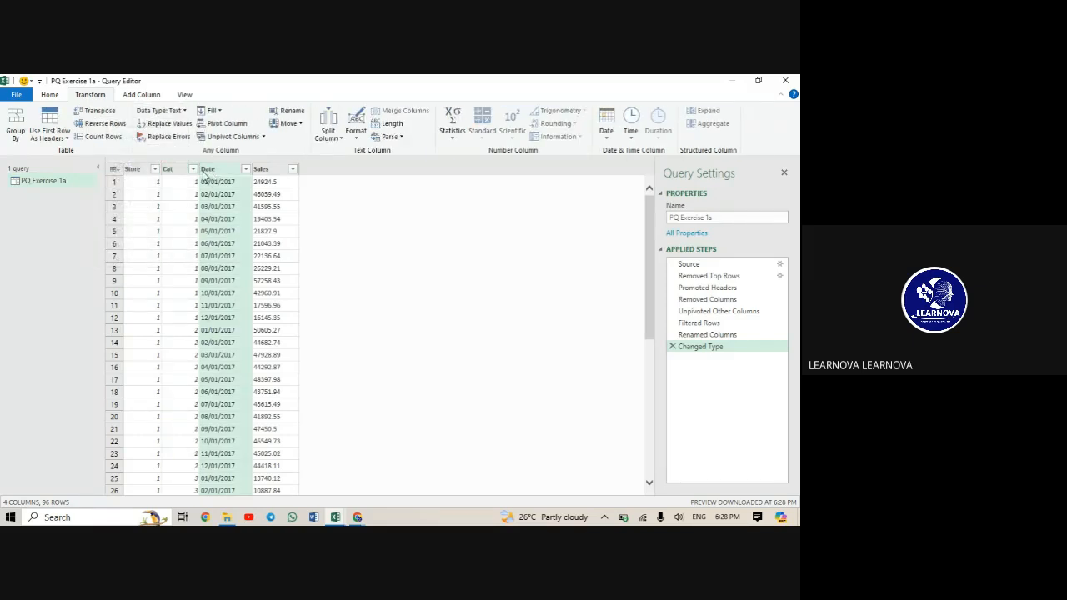
{"action": "left_click", "coordinate": [185, 111]}
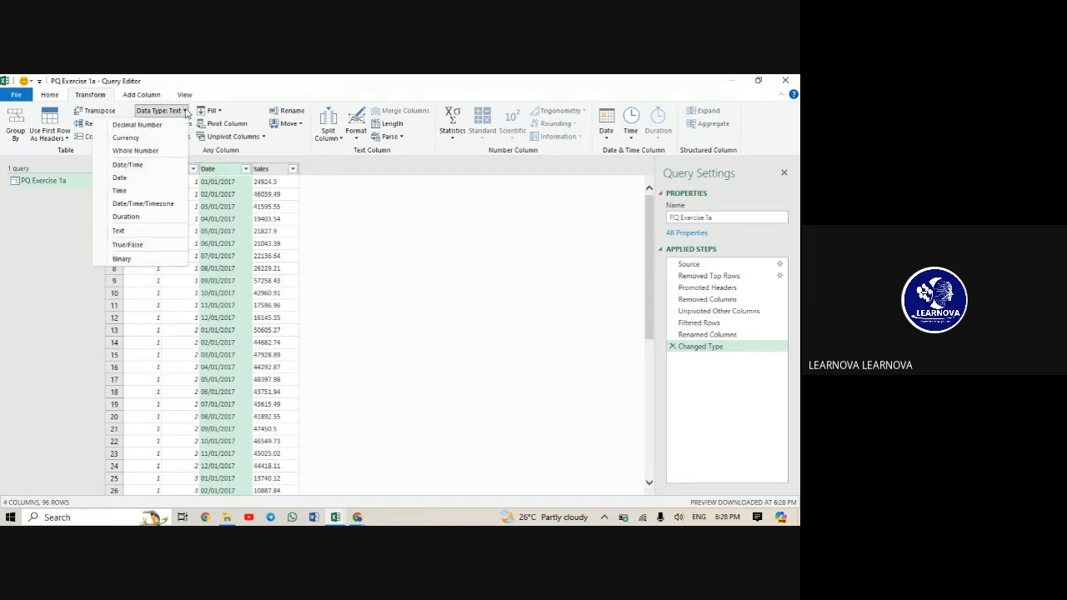
{"action": "left_click", "coordinate": [156, 178]}
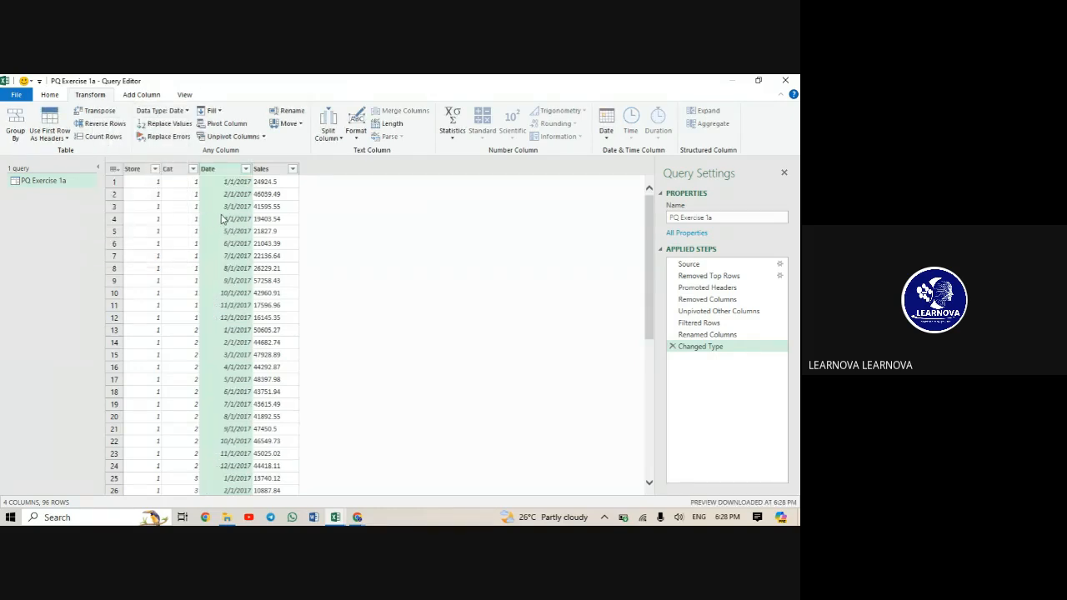
{"action": "left_click", "coordinate": [265, 170]}
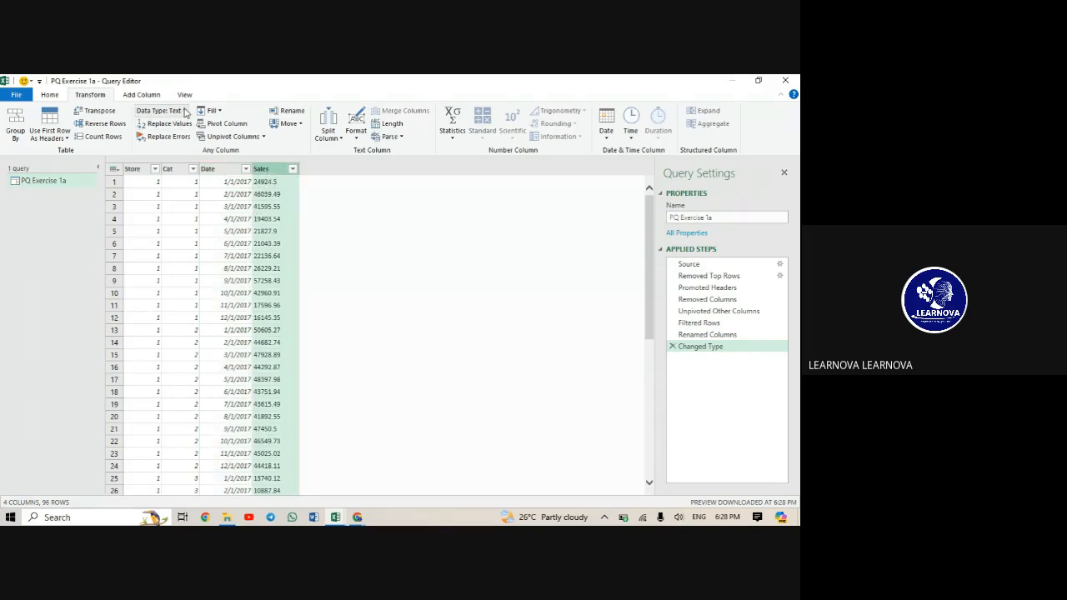
{"action": "left_click", "coordinate": [185, 111]}
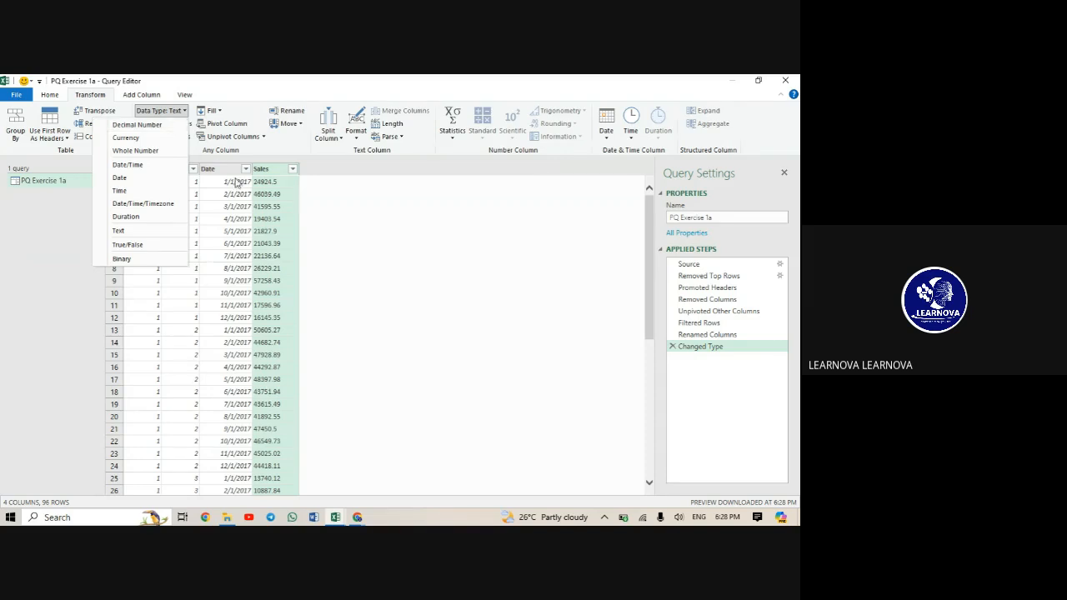
{"action": "left_click", "coordinate": [164, 125]}
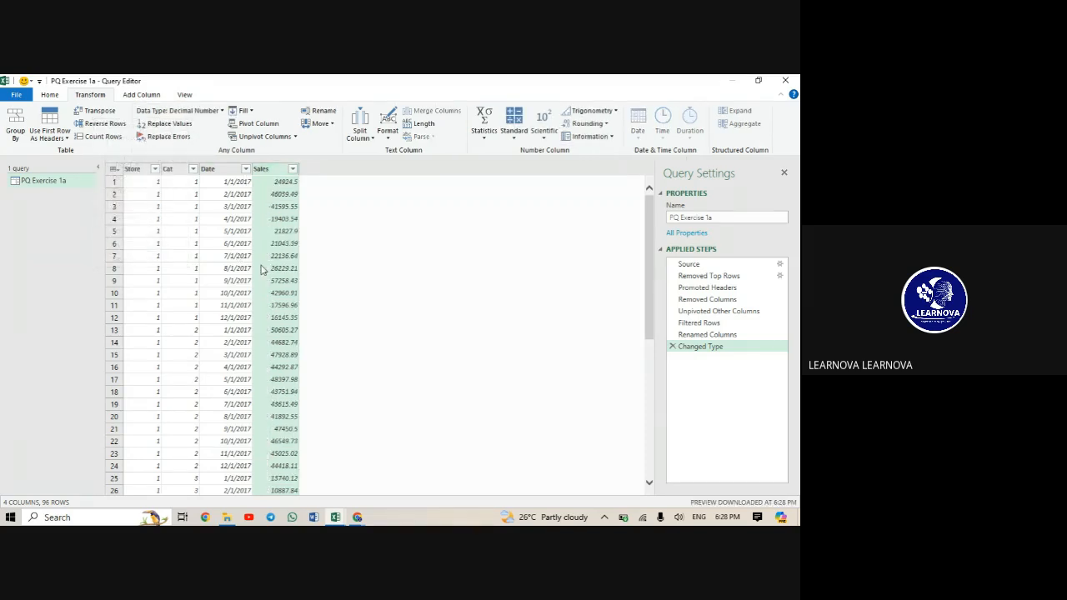
{"action": "scroll", "coordinate": [261, 268], "scroll_direction": "down", "scroll_amount": 17}
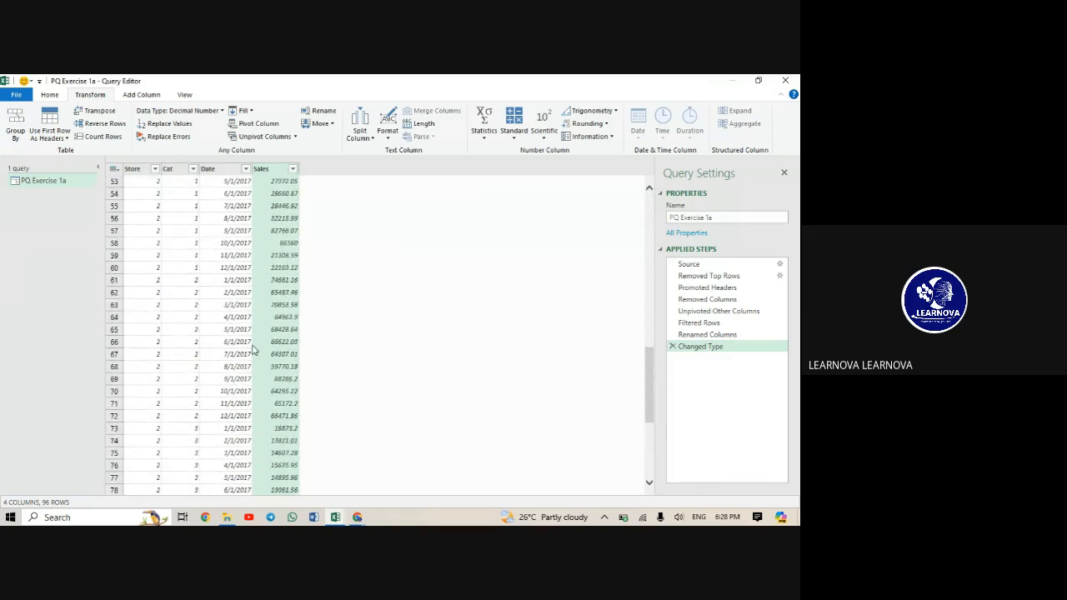
{"action": "scroll", "coordinate": [254, 350], "scroll_direction": "down", "scroll_amount": 6}
{"action": "scroll", "coordinate": [255, 350], "scroll_direction": "up", "scroll_amount": 20}
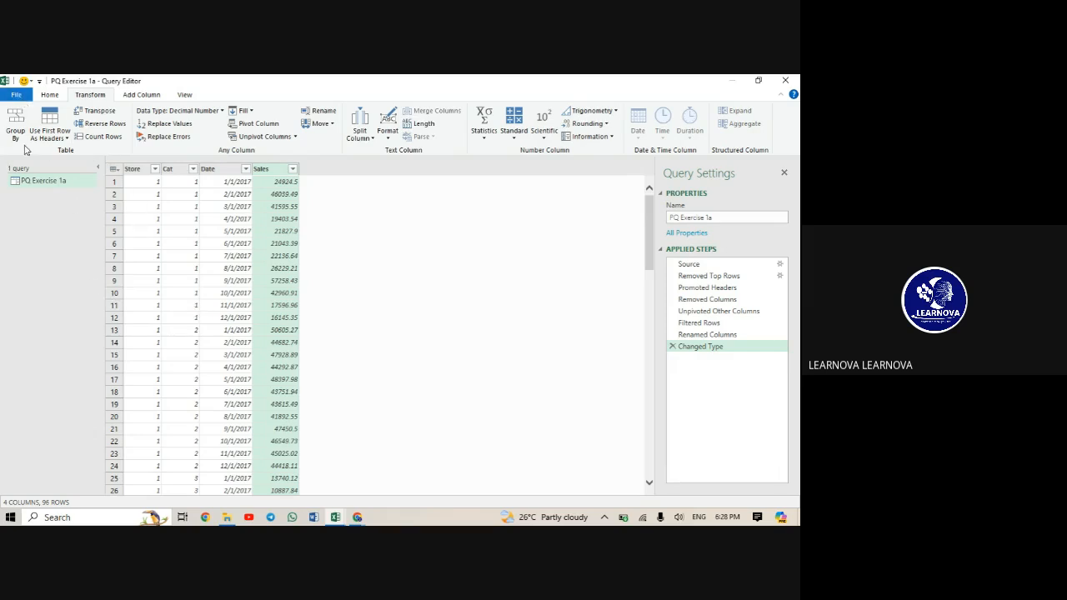
Close the Query Editor and load the cleaned query as a table into the existing worksheet at cell $A$1.
{"action": "left_click", "coordinate": [50, 96]}
{"action": "left_click", "coordinate": [25, 138]}
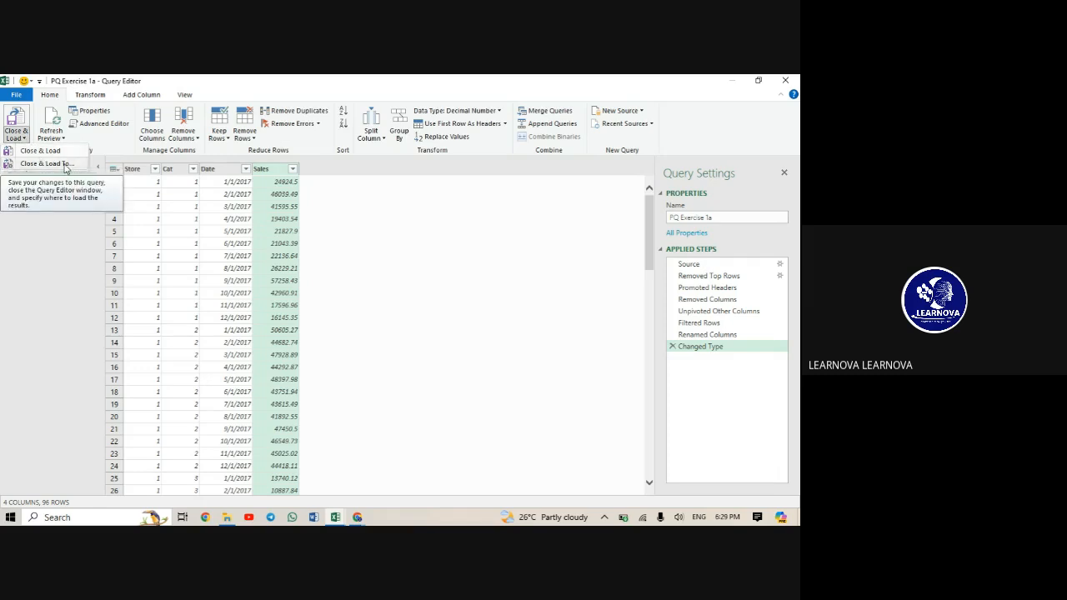
{"action": "left_click", "coordinate": [46, 163]}
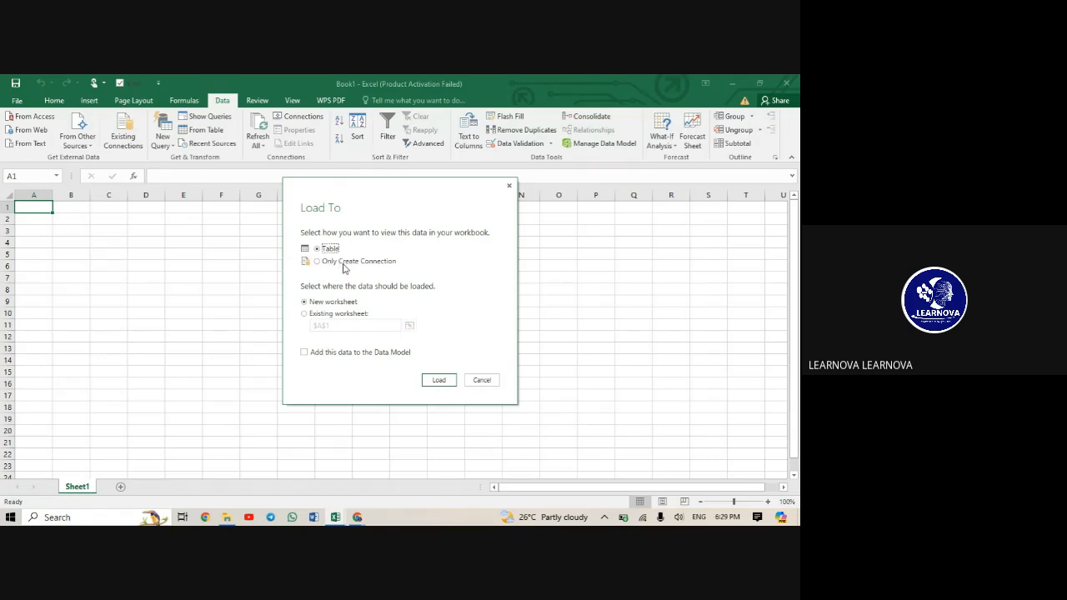
{"action": "left_click", "coordinate": [305, 314]}
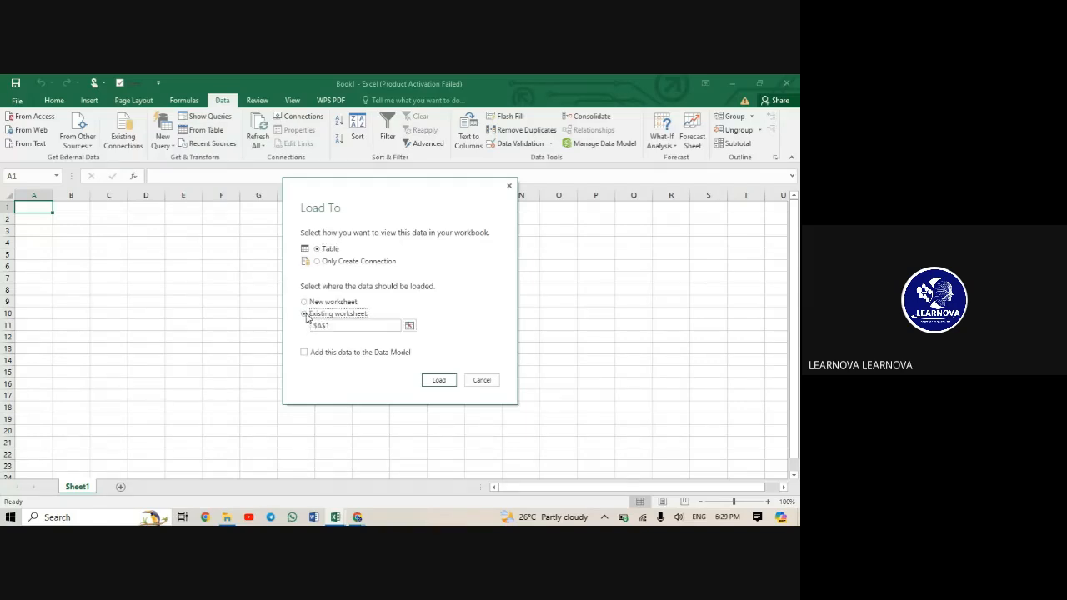
{"action": "left_click", "coordinate": [409, 325]}
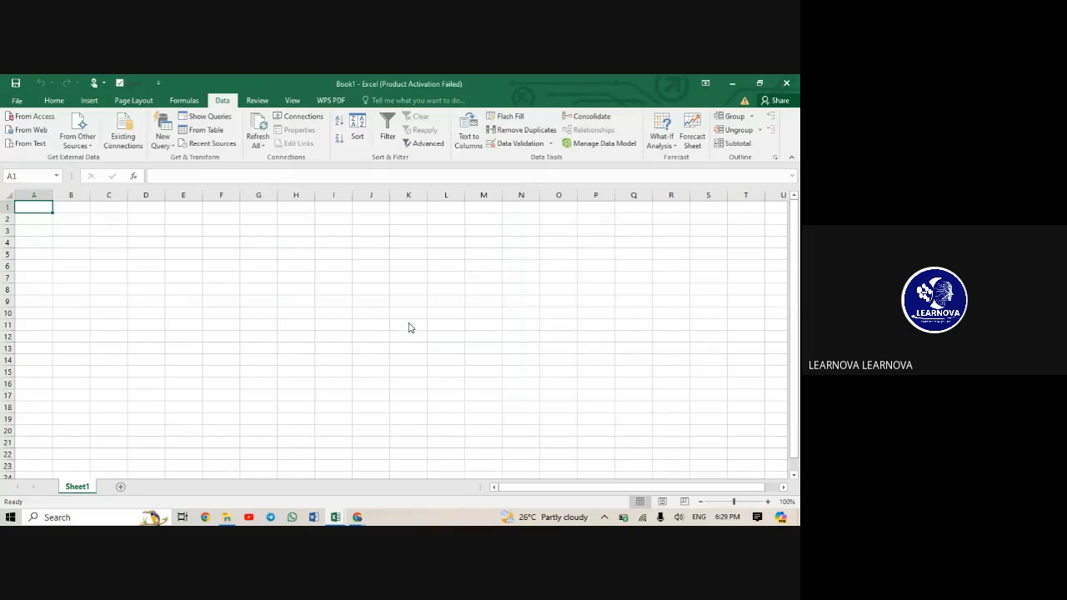
{"action": "left_click", "coordinate": [25, 208]}
{"action": "left_click", "coordinate": [458, 252]}
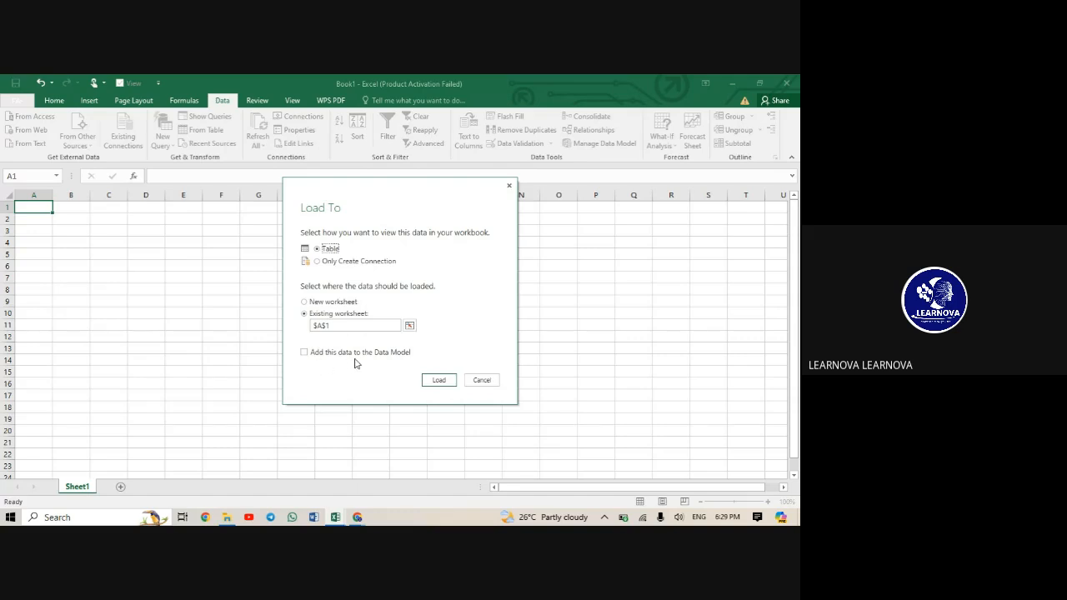
{"action": "left_click", "coordinate": [439, 380]}
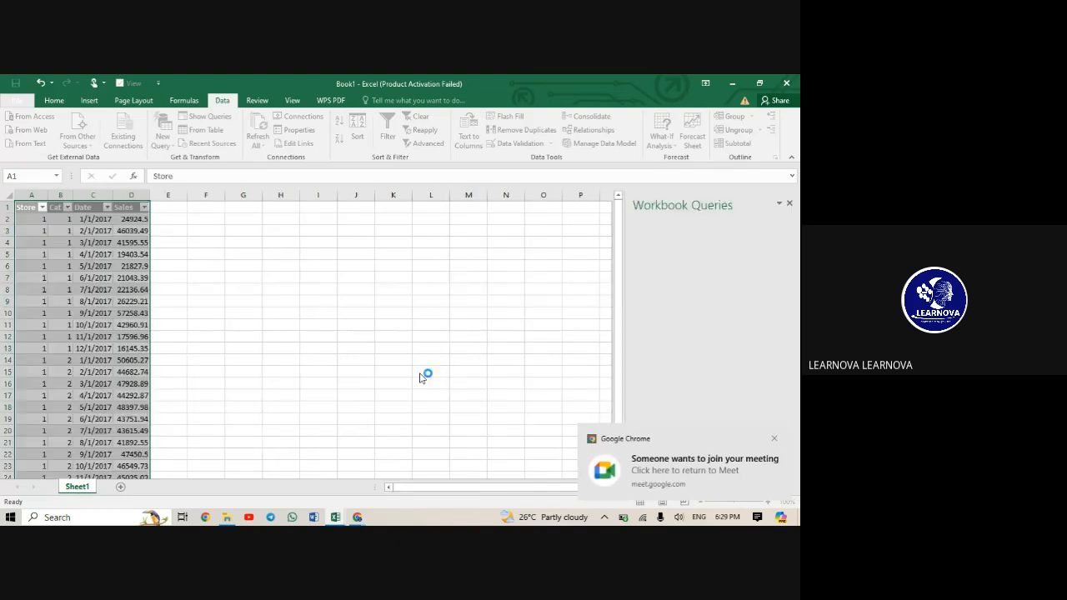
{"action": "left_click", "coordinate": [180, 267]}
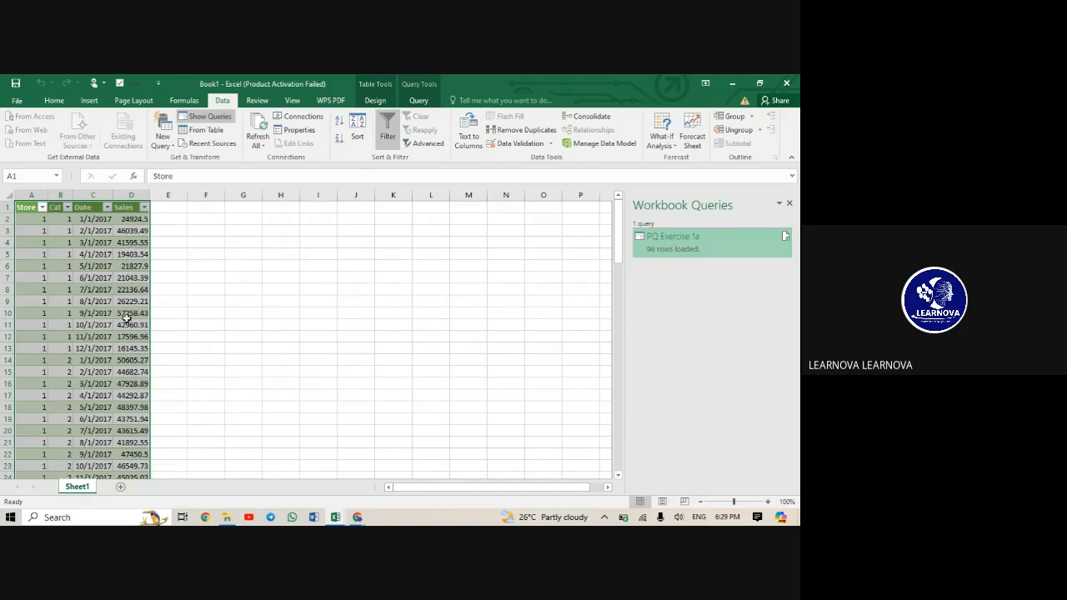
{"action": "left_click", "coordinate": [172, 302]}
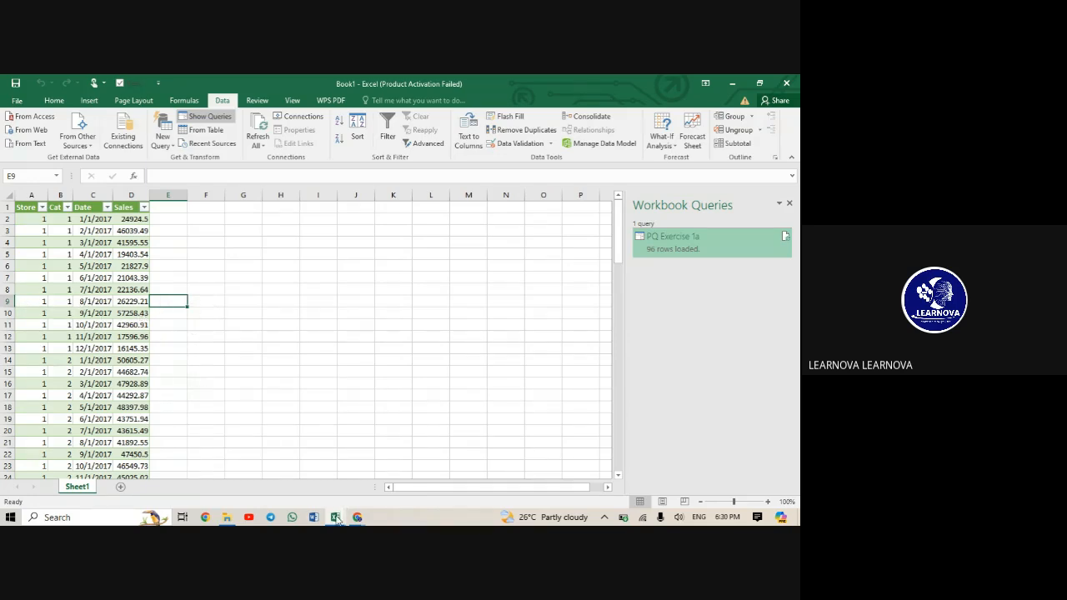
{"action": "mouse_move", "coordinate": [337, 518]}
{"action": "mouse_move", "coordinate": [260, 490]}
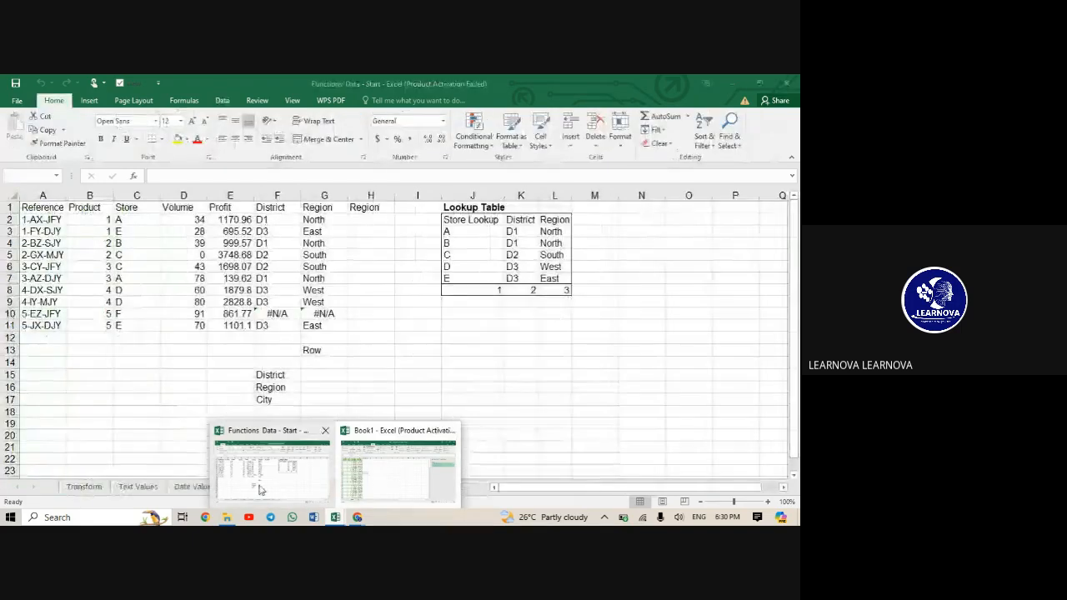
{"action": "left_click", "coordinate": [368, 467]}
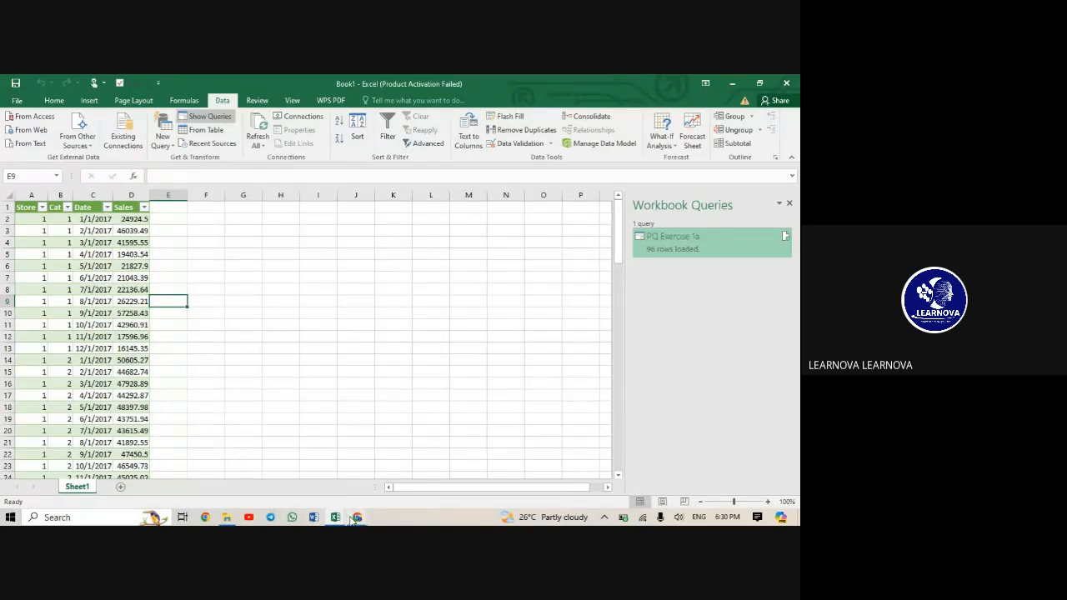
{"action": "mouse_move", "coordinate": [354, 518]}
{"action": "left_click", "coordinate": [293, 484]}
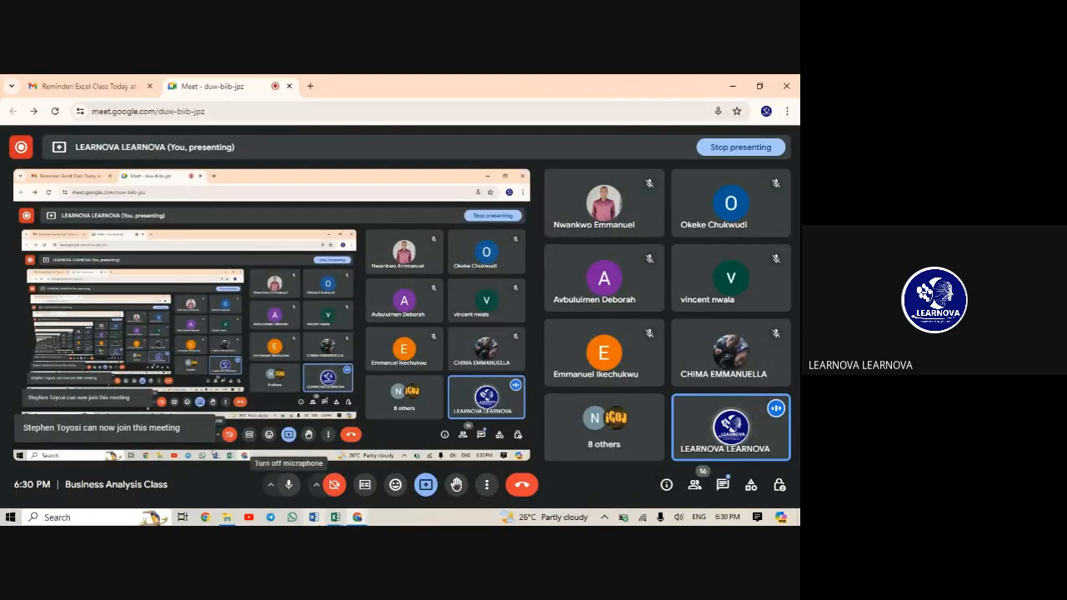
{"action": "mouse_move", "coordinate": [335, 517]}
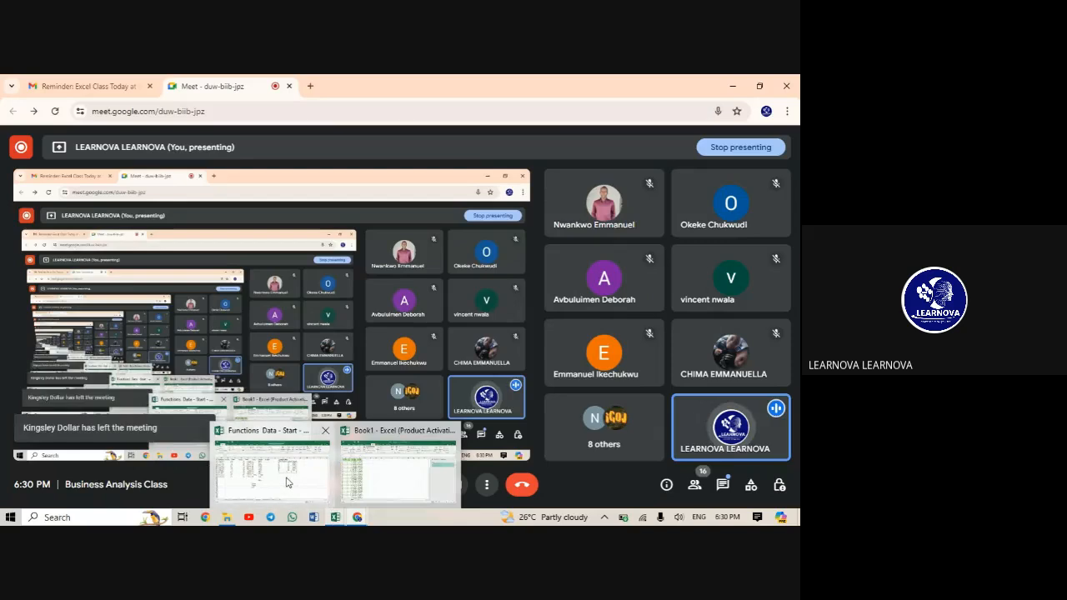
{"action": "left_click", "coordinate": [286, 482]}
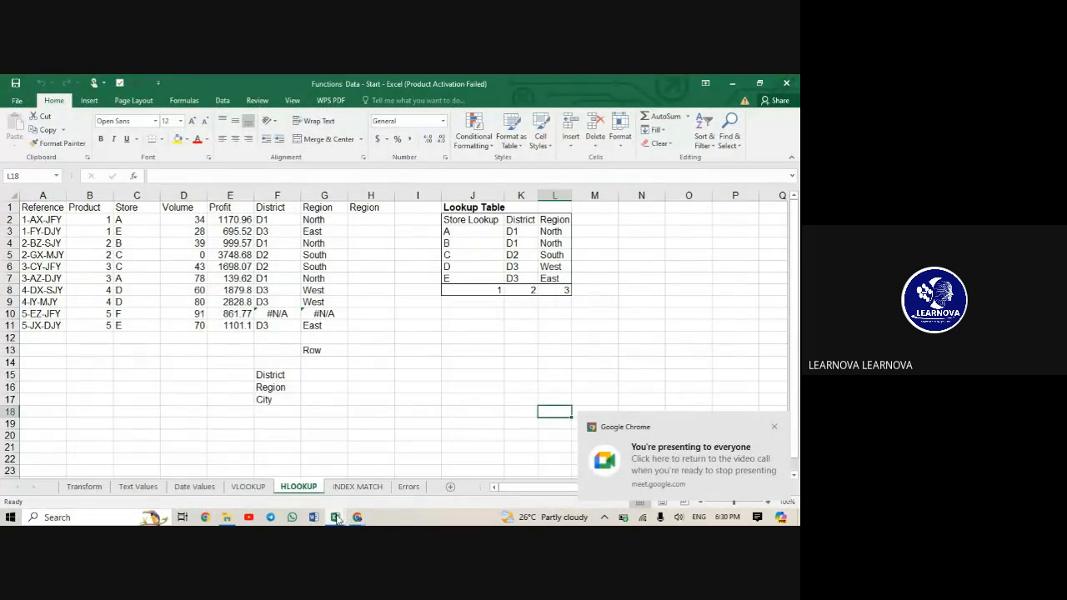
{"action": "mouse_move", "coordinate": [335, 517]}
{"action": "left_click", "coordinate": [396, 475]}
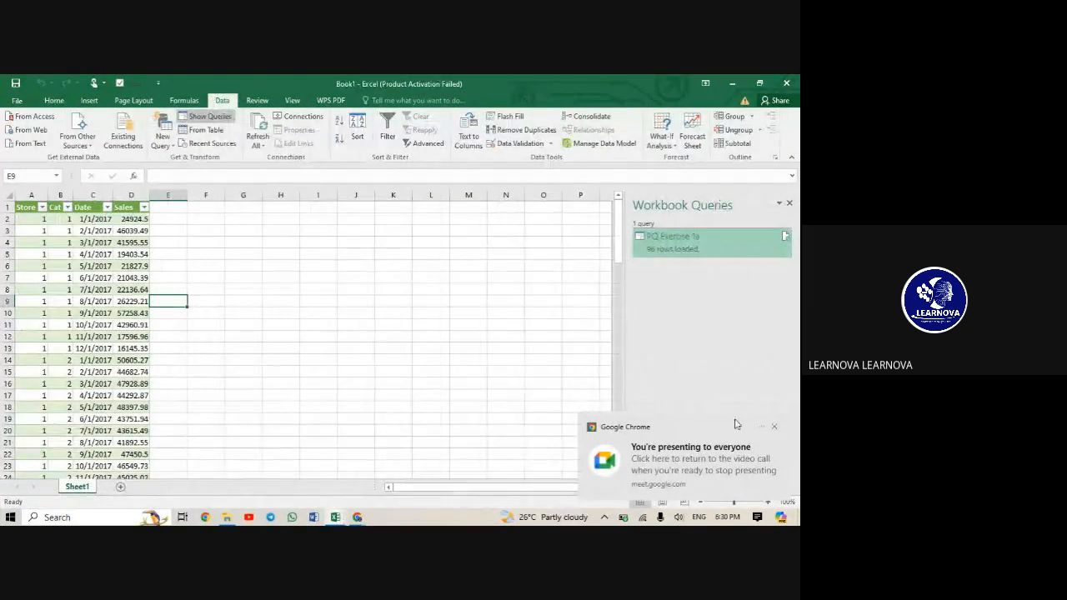
{"action": "left_click", "coordinate": [774, 427]}
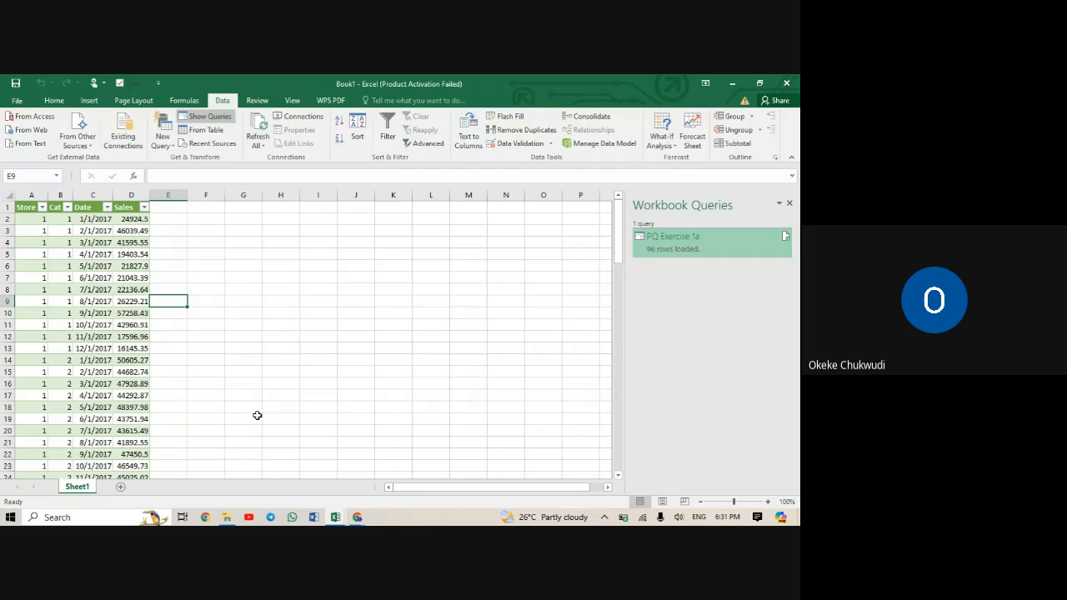
Create a new query from the loaded Store, Cat, Date and Sales table and open it in the Query Editor.
{"action": "left_click", "coordinate": [85, 346]}
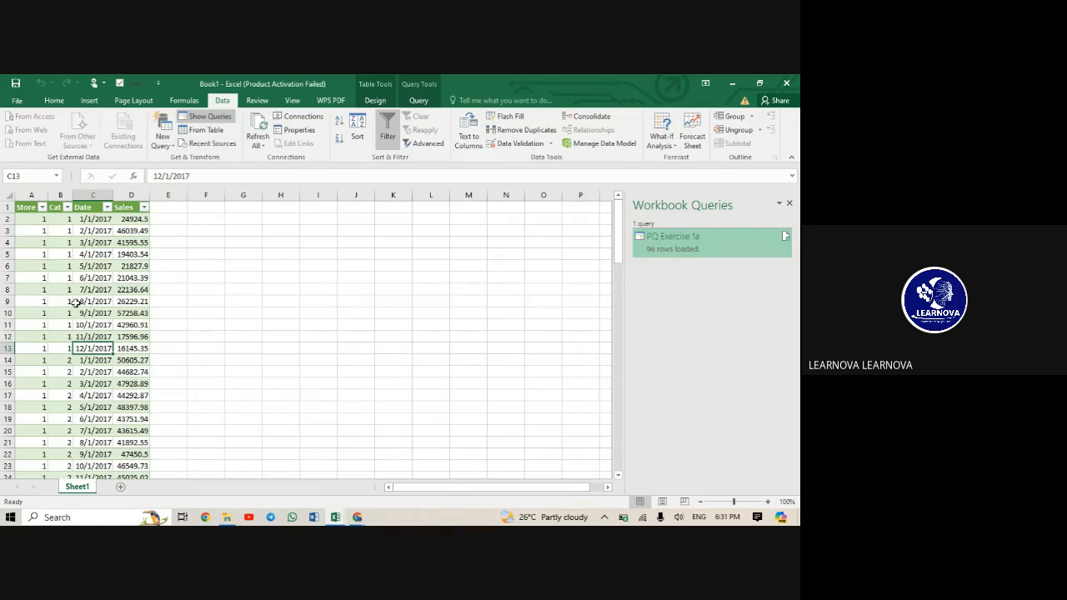
{"action": "left_click", "coordinate": [163, 140]}
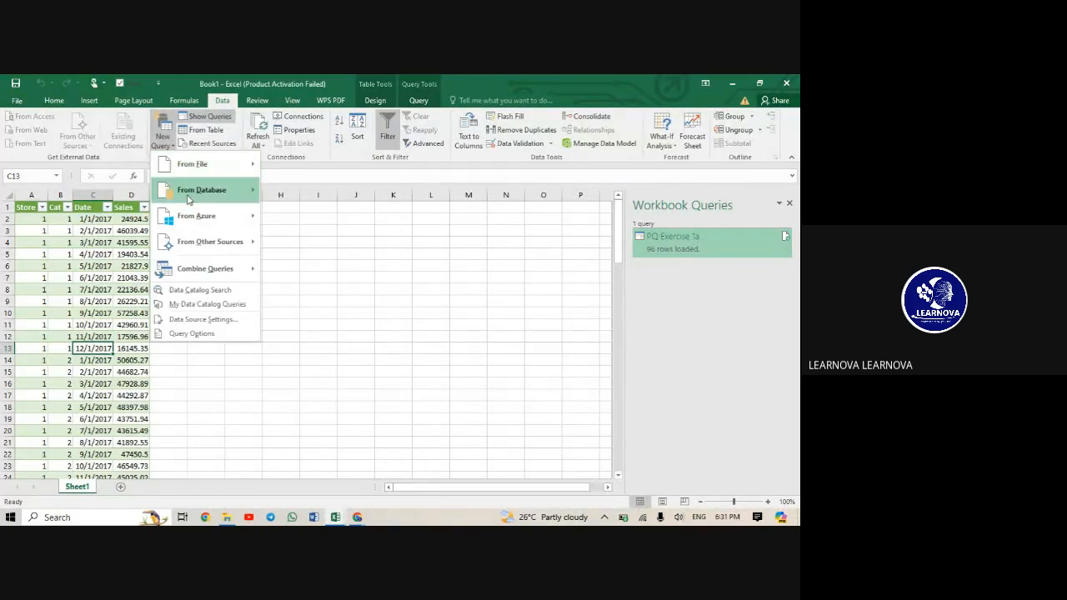
{"action": "mouse_move", "coordinate": [177, 163]}
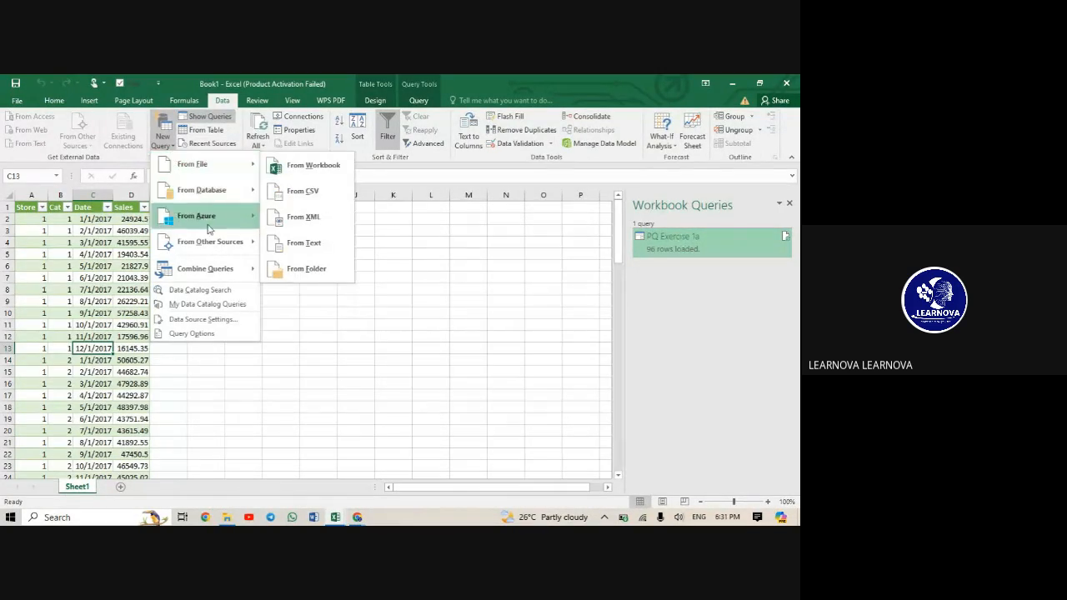
{"action": "mouse_move", "coordinate": [215, 246]}
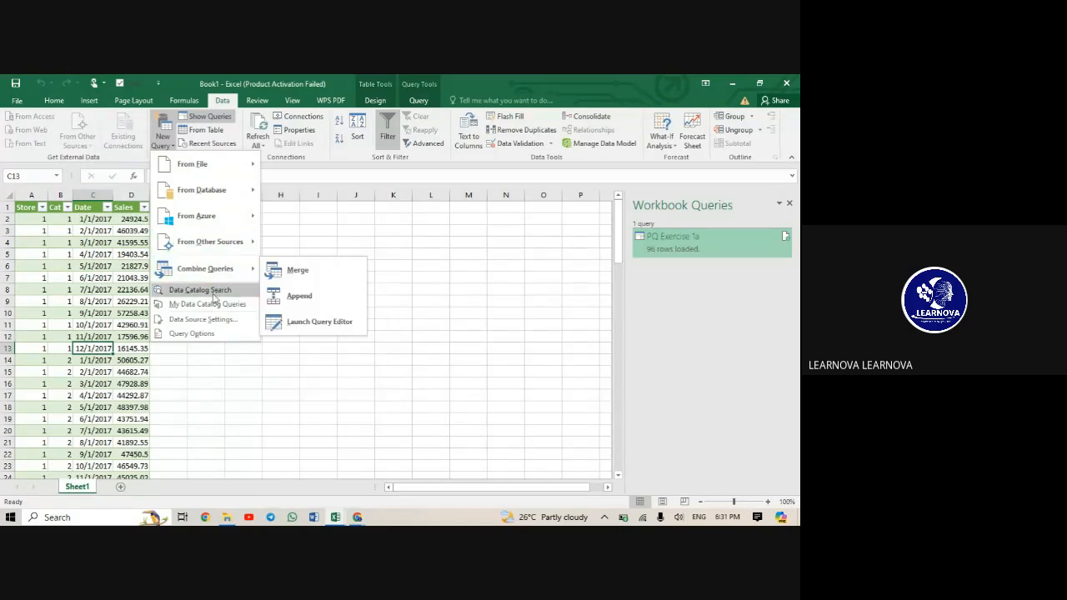
{"action": "left_click", "coordinate": [312, 320]}
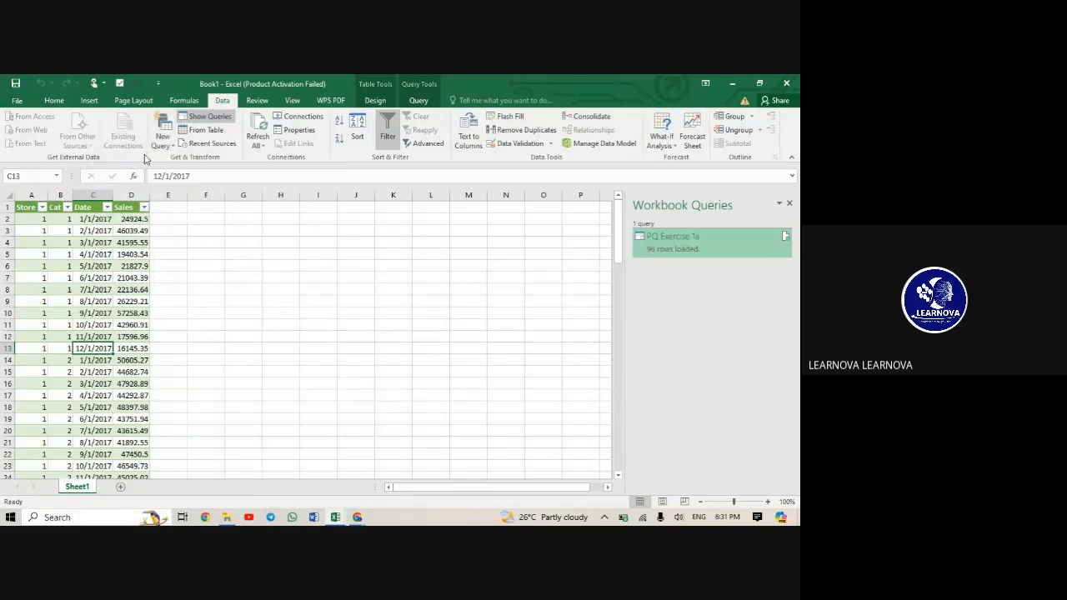
{"action": "left_click", "coordinate": [215, 130]}
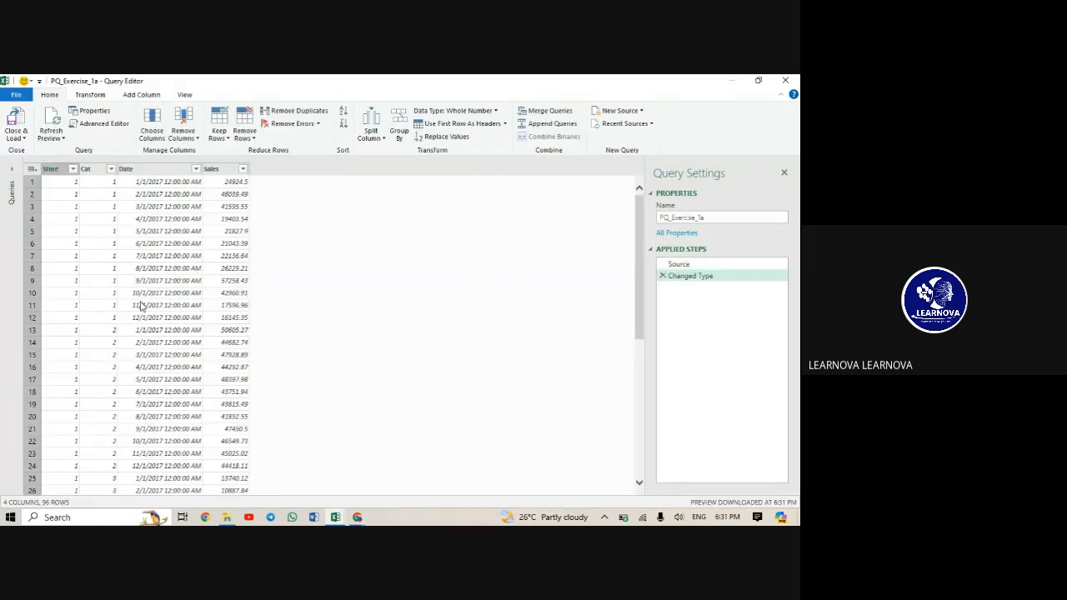
Check several entries in the Date column and delete the Changed Type step from the new query.
{"action": "left_click", "coordinate": [139, 307]}
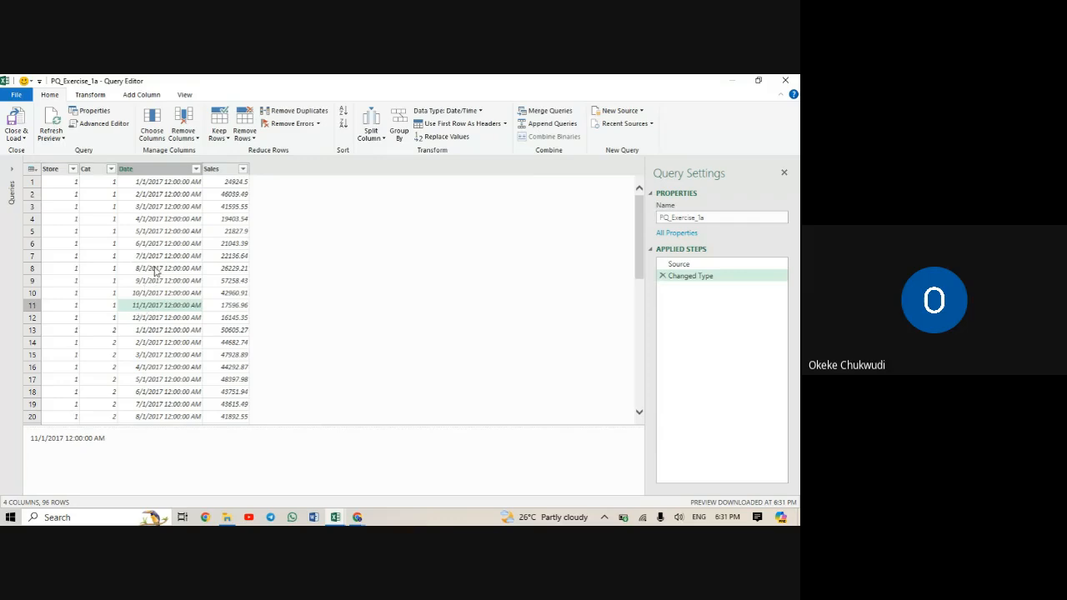
{"action": "left_click", "coordinate": [154, 268]}
{"action": "left_click", "coordinate": [172, 231]}
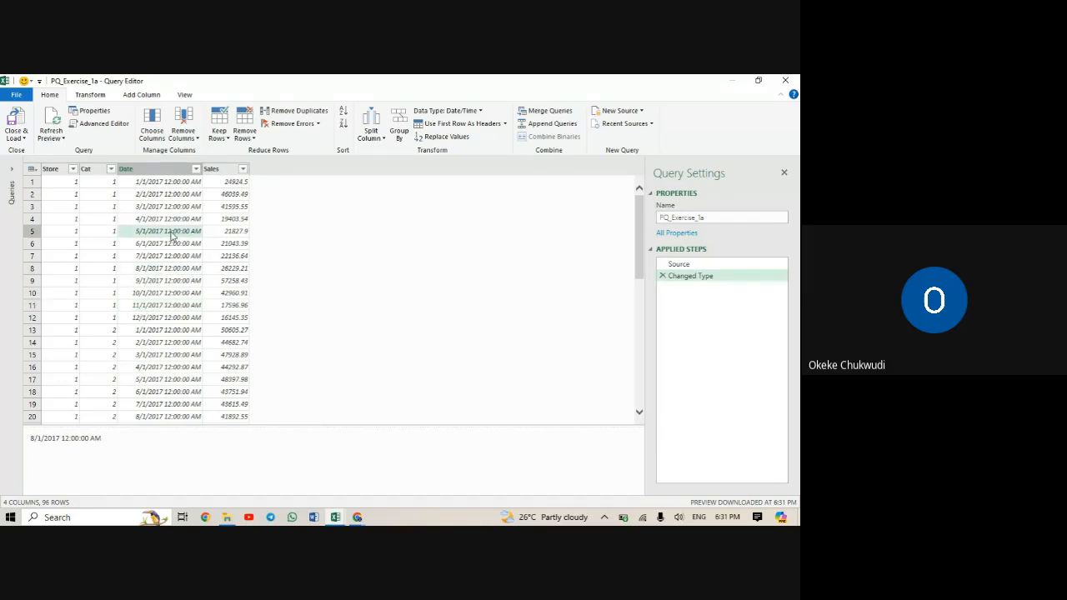
{"action": "left_click", "coordinate": [661, 276]}
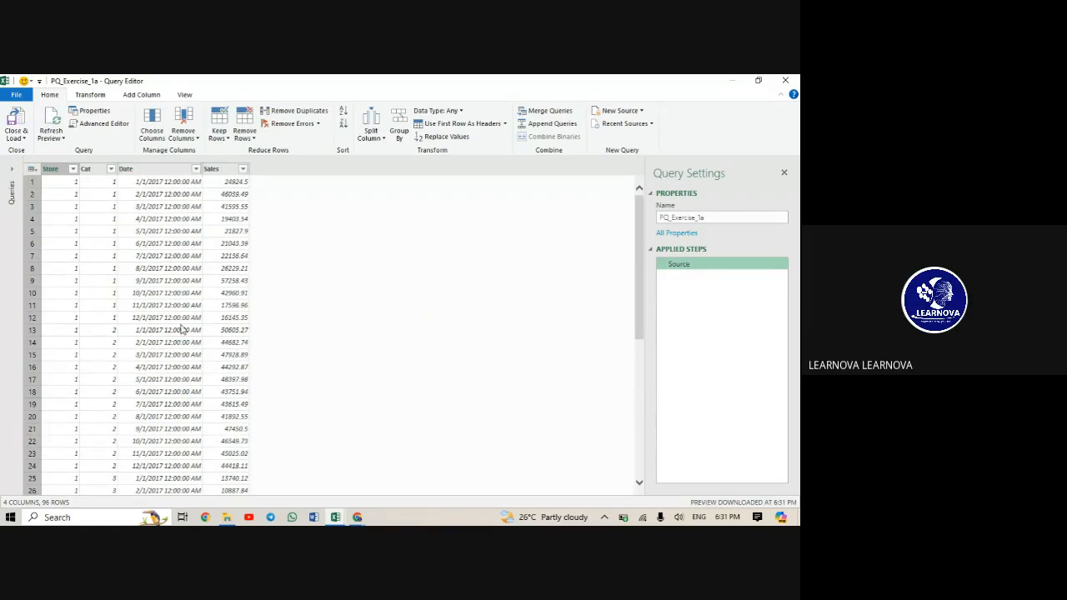
Examine the rows and the Store, Date and Sales columns of the new query at its Source step.
{"action": "left_click", "coordinate": [60, 220]}
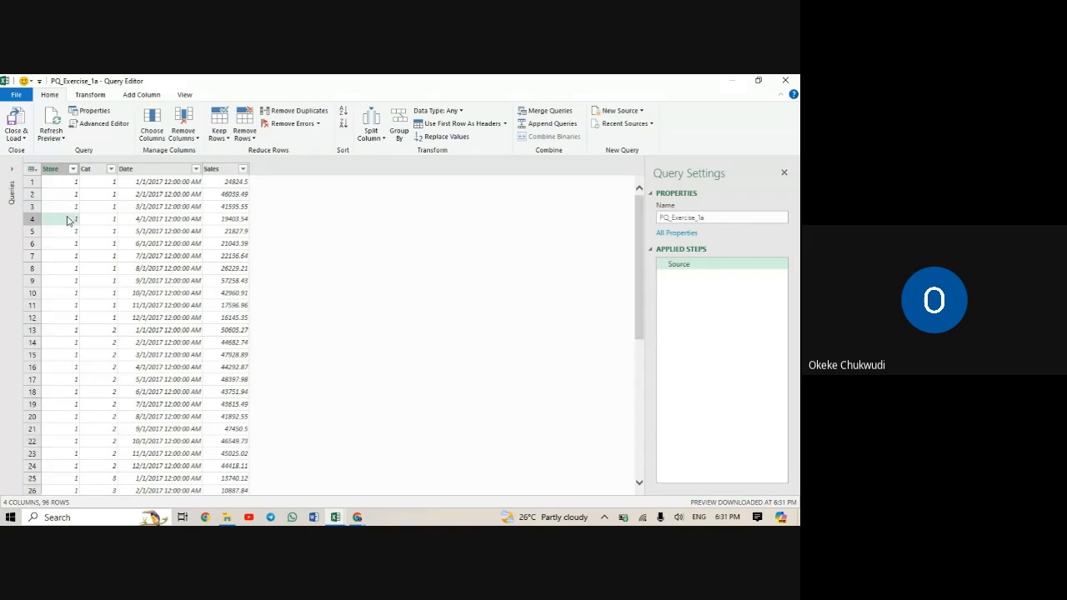
{"action": "left_click", "coordinate": [208, 207]}
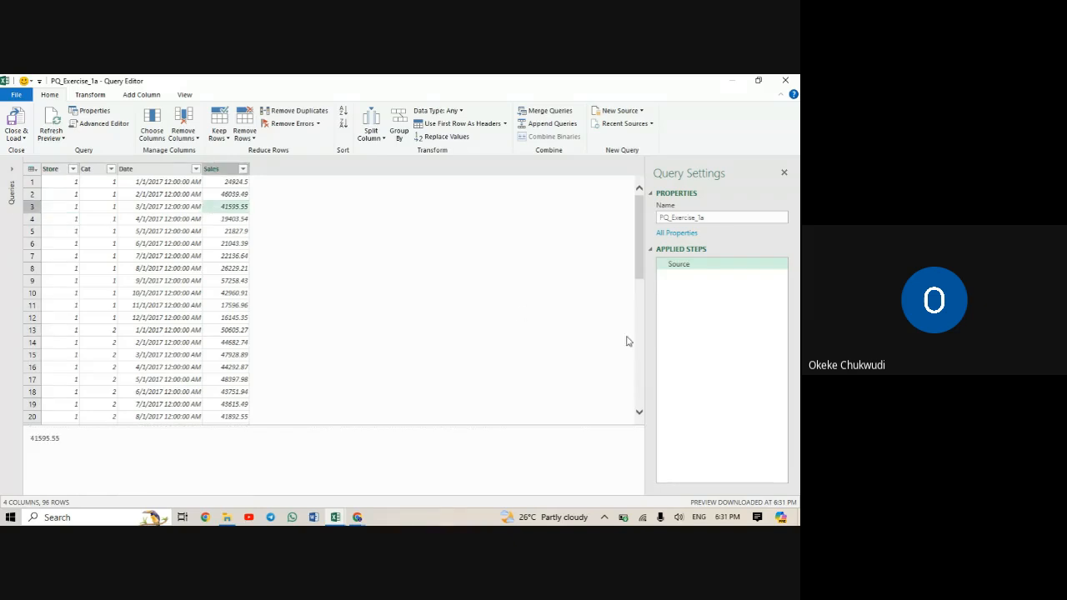
{"action": "left_click", "coordinate": [234, 330]}
{"action": "scroll", "coordinate": [575, 300], "scroll_direction": "down", "scroll_amount": 6}
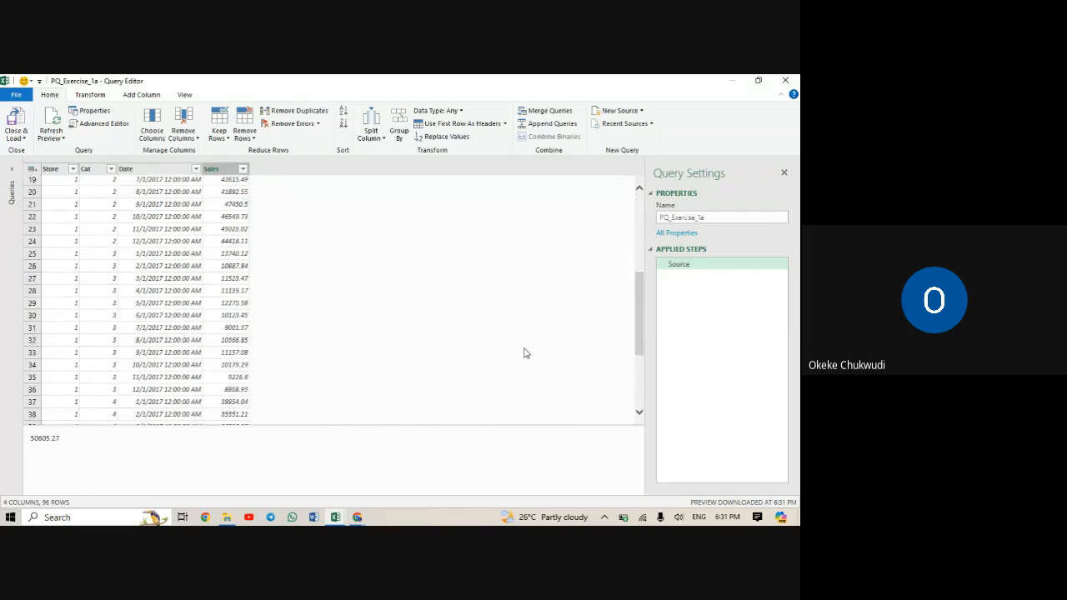
{"action": "scroll", "coordinate": [255, 325], "scroll_direction": "up", "scroll_amount": 6}
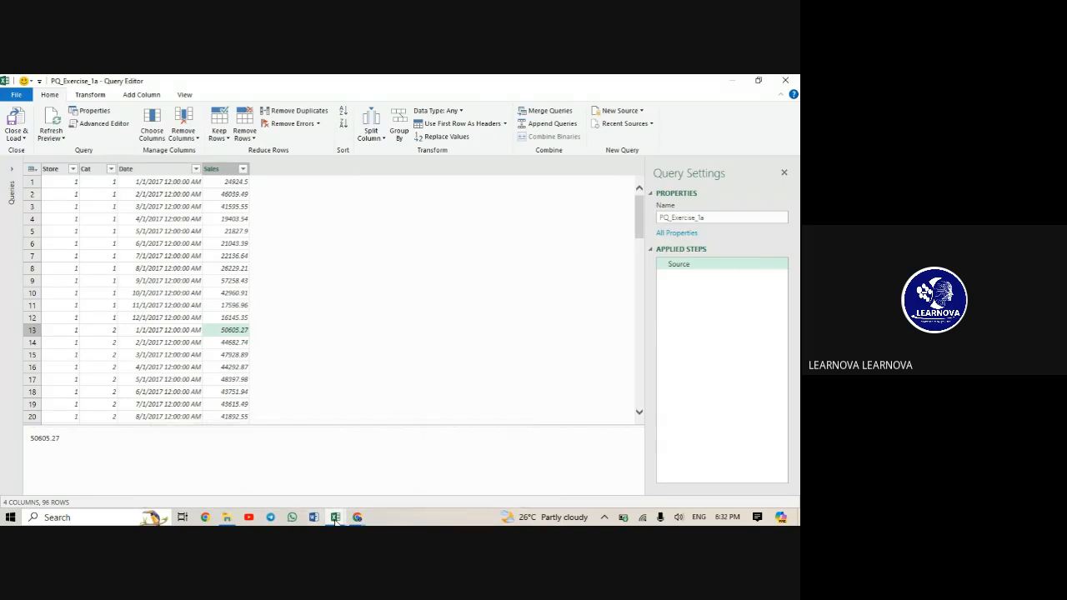
{"action": "mouse_move", "coordinate": [335, 516]}
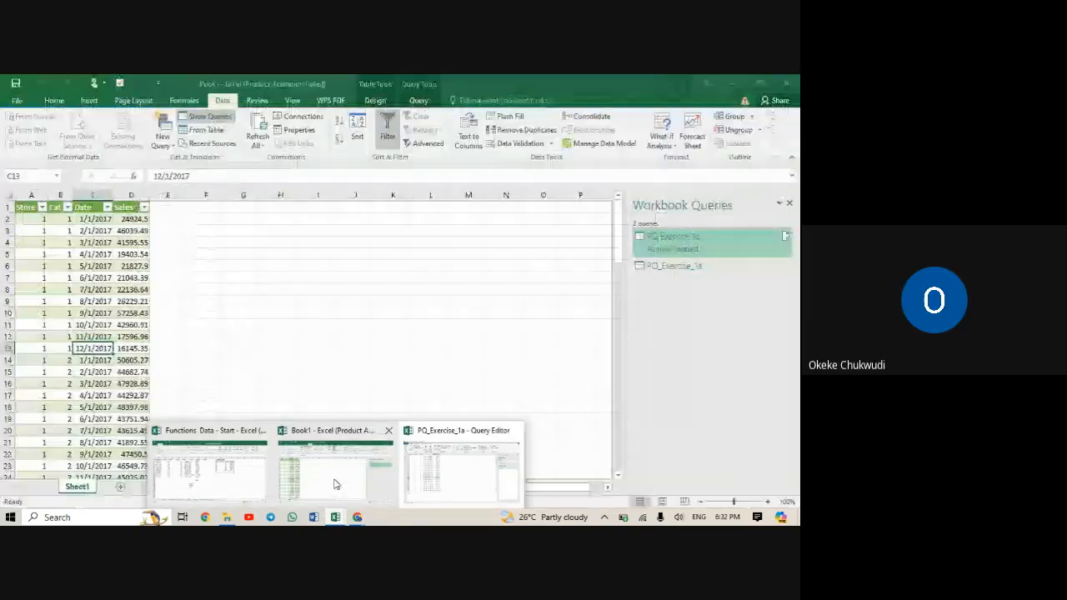
{"action": "left_click", "coordinate": [335, 484]}
{"action": "scroll", "coordinate": [288, 248], "scroll_direction": "down", "scroll_amount": 2}
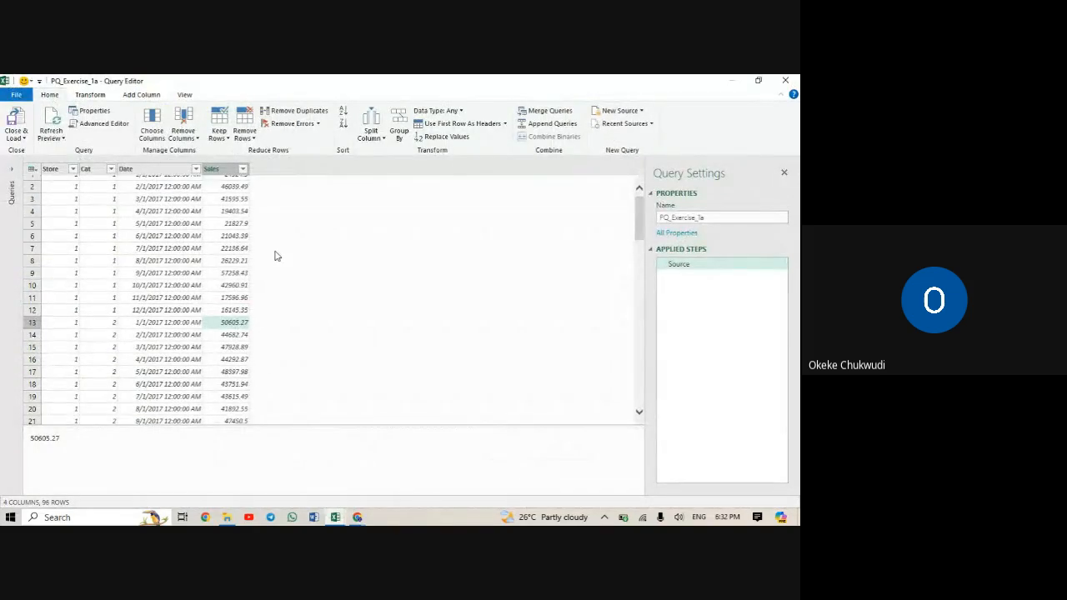
{"action": "scroll", "coordinate": [643, 383], "scroll_direction": "up", "scroll_amount": 2}
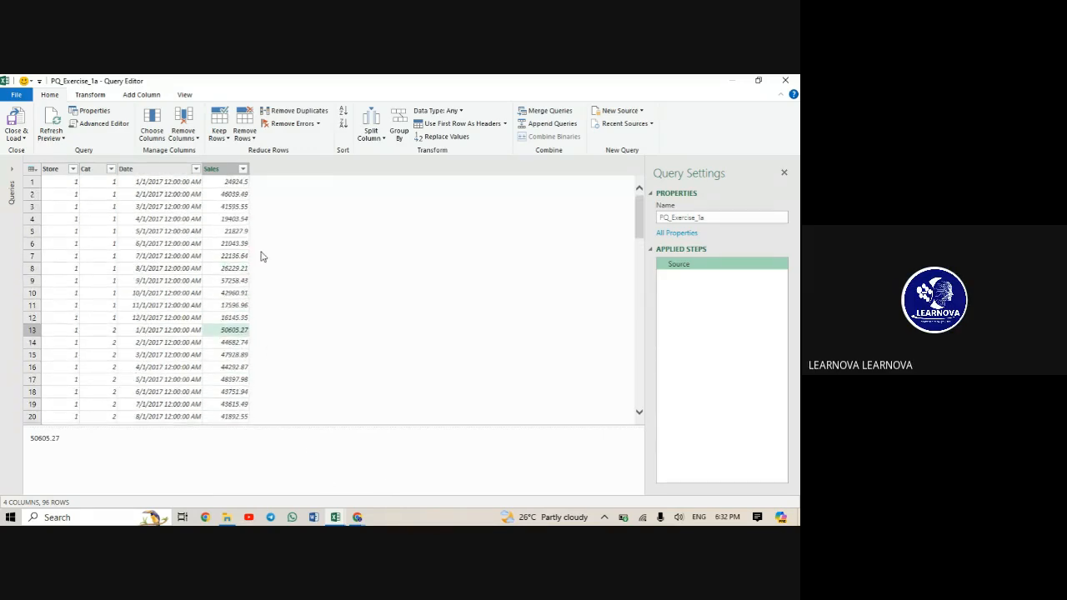
{"action": "left_click", "coordinate": [228, 169]}
{"action": "left_click", "coordinate": [160, 168]}
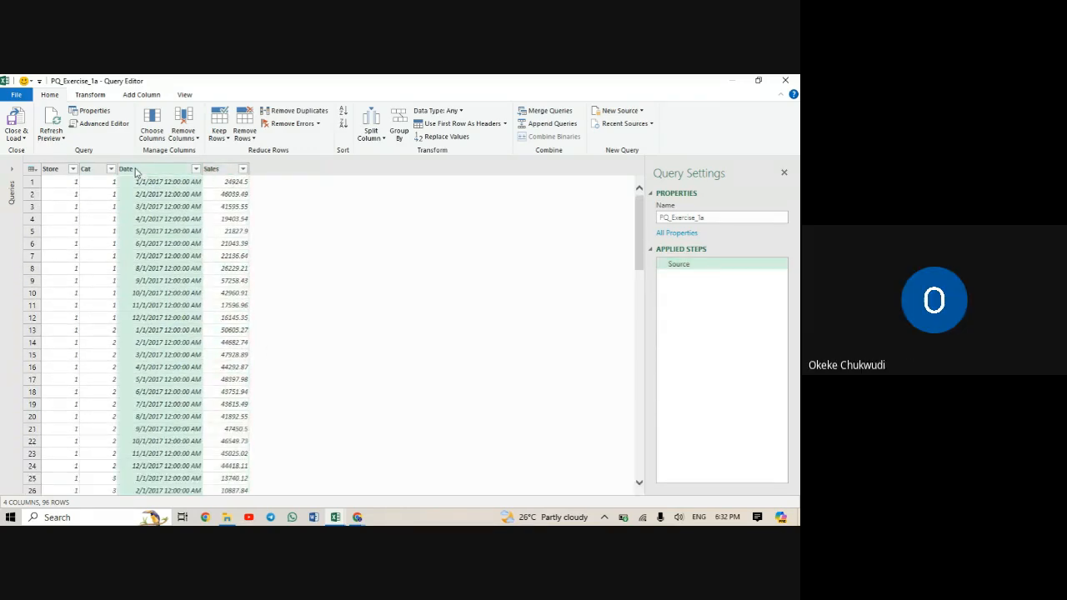
{"action": "left_click", "coordinate": [60, 170]}
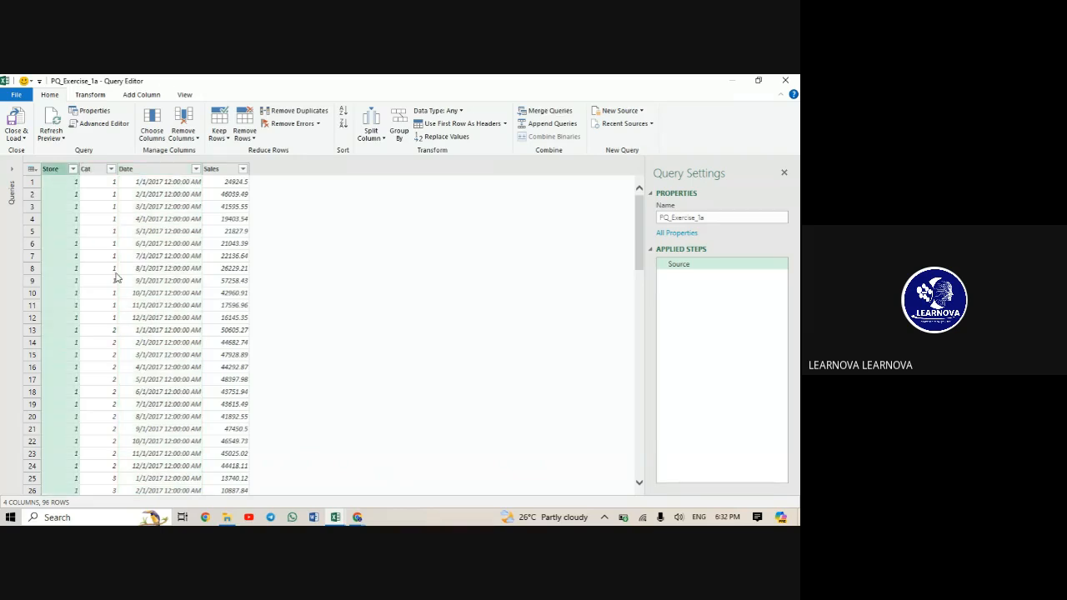
{"action": "scroll", "coordinate": [190, 291], "scroll_direction": "down", "scroll_amount": 5}
{"action": "scroll", "coordinate": [190, 287], "scroll_direction": "up", "scroll_amount": 5}
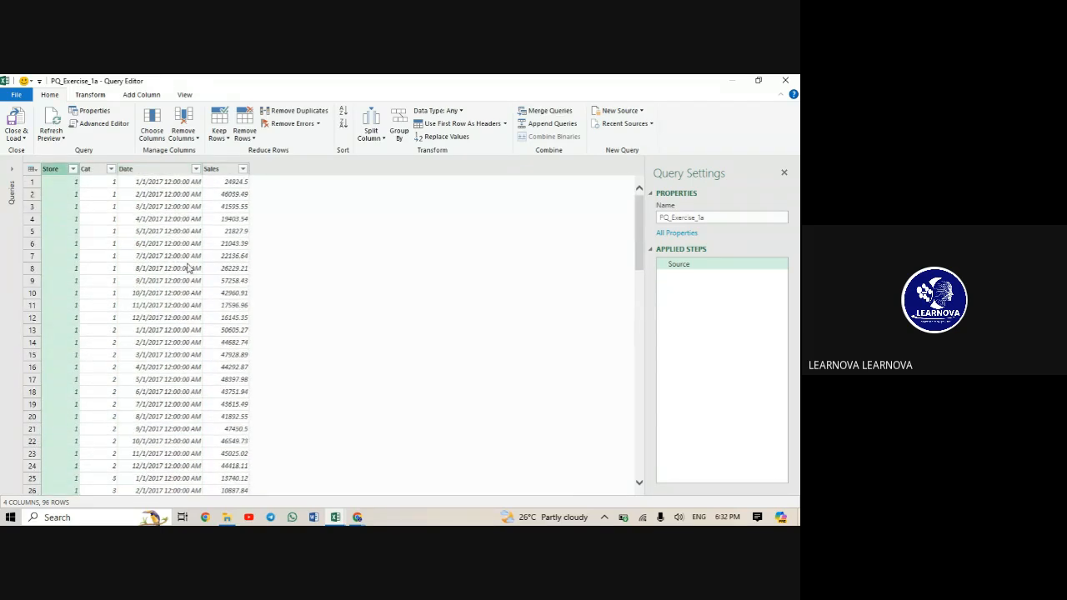
{"action": "left_click", "coordinate": [155, 173]}
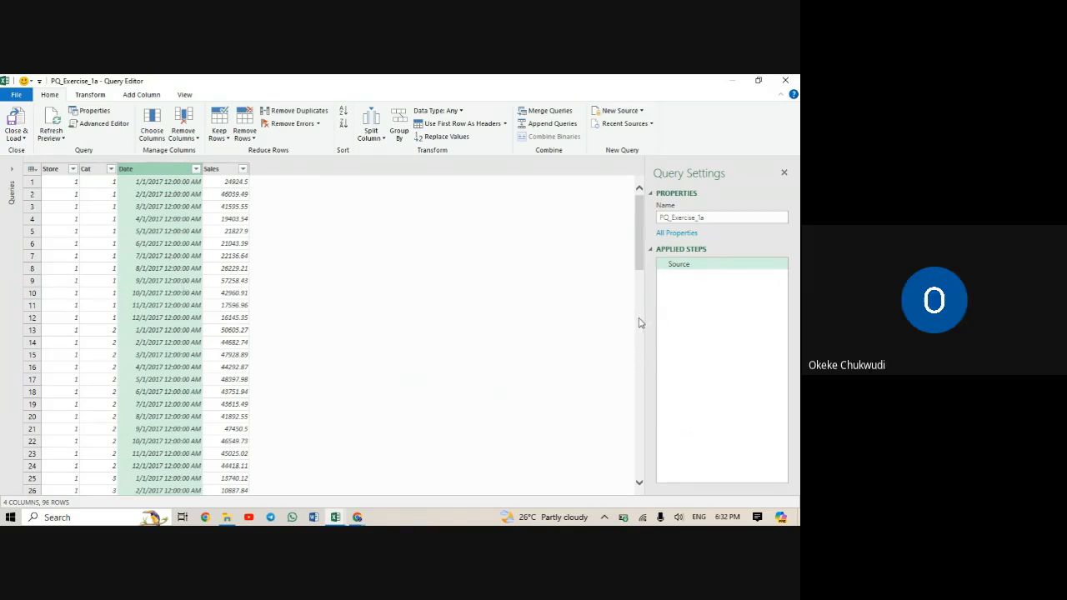
Expand the query list and compare PQ Exercise 1a at its Source, Removed Top Rows and Changed Type steps with PQ_Exercise_1a.
{"action": "left_click_drag", "start_coordinate": [647, 323], "coordinate": [676, 322]}
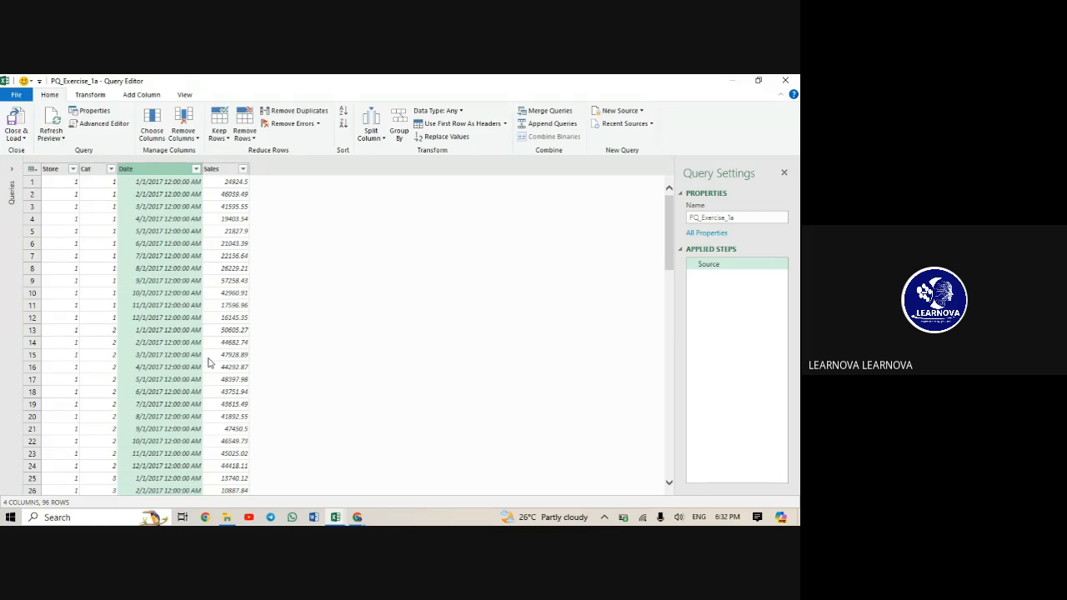
{"action": "left_click", "coordinate": [18, 169]}
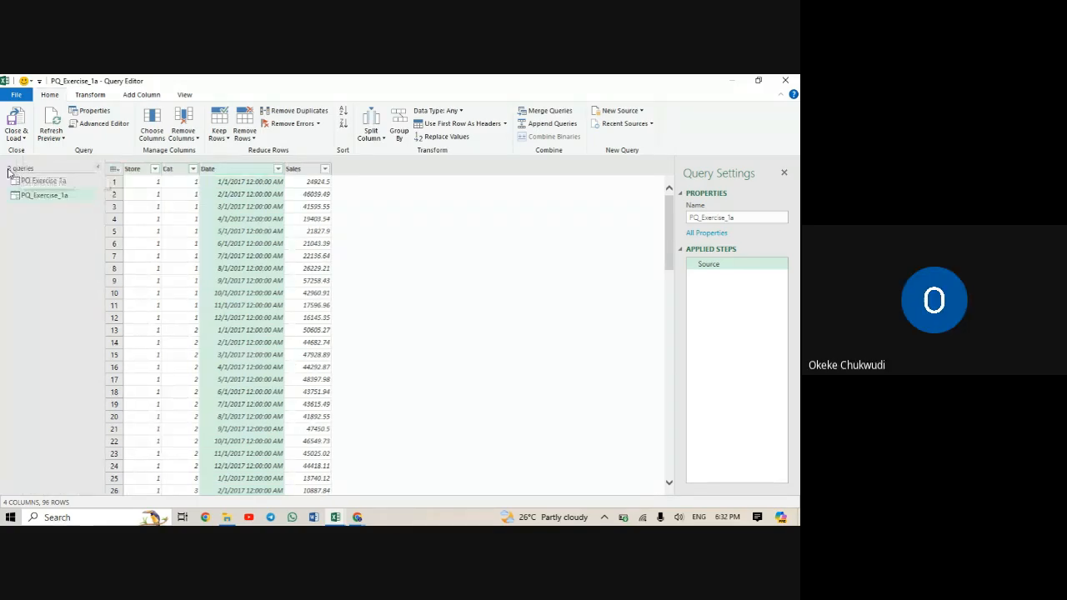
{"action": "left_click", "coordinate": [67, 182]}
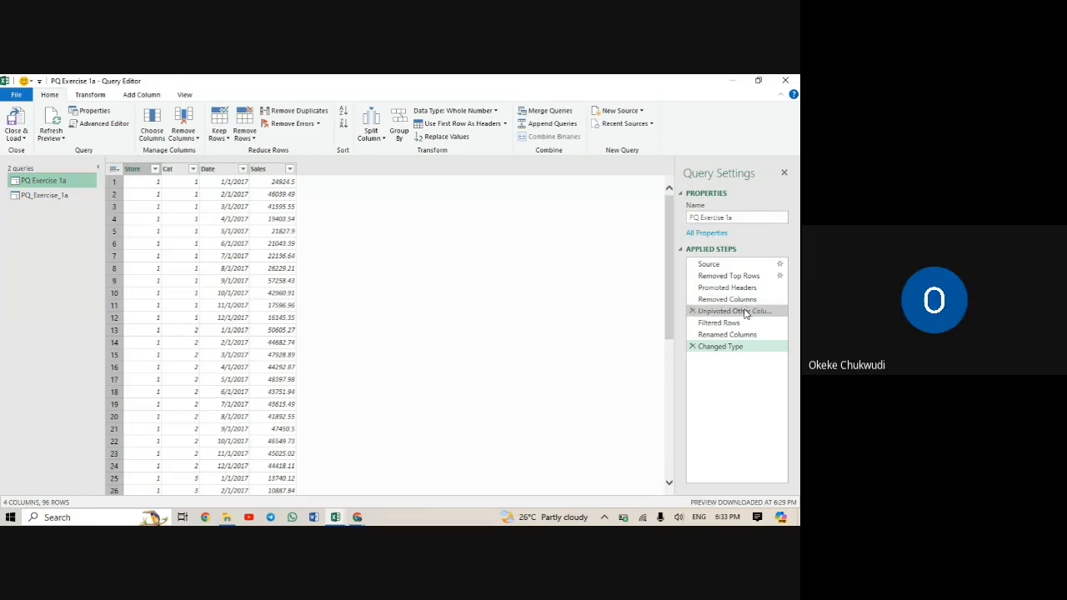
{"action": "left_click", "coordinate": [723, 264]}
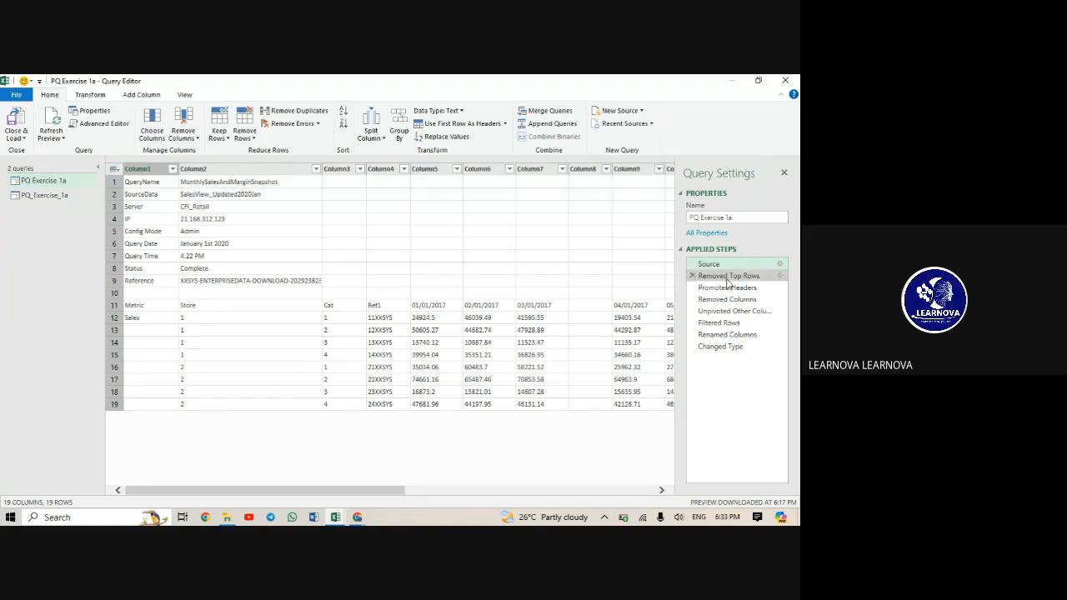
{"action": "left_click", "coordinate": [728, 277]}
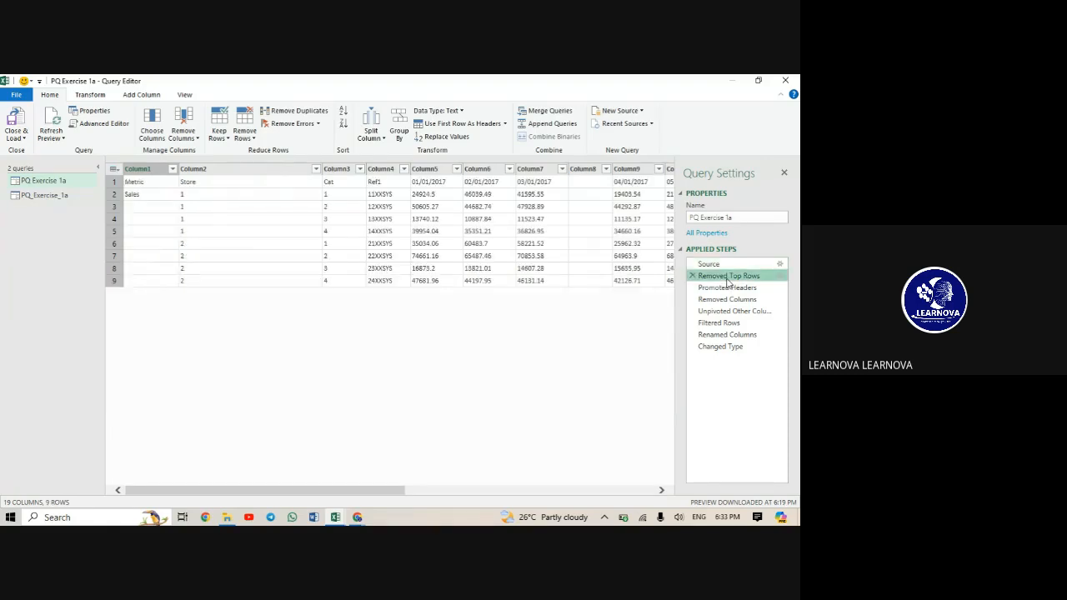
{"action": "left_click", "coordinate": [722, 350]}
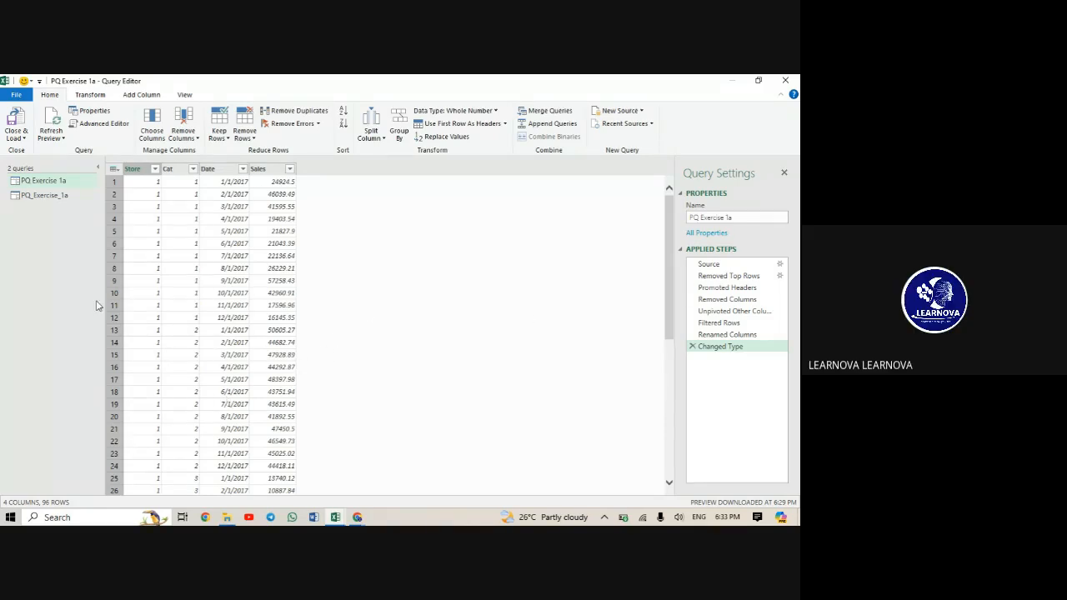
{"action": "left_click", "coordinate": [40, 196]}
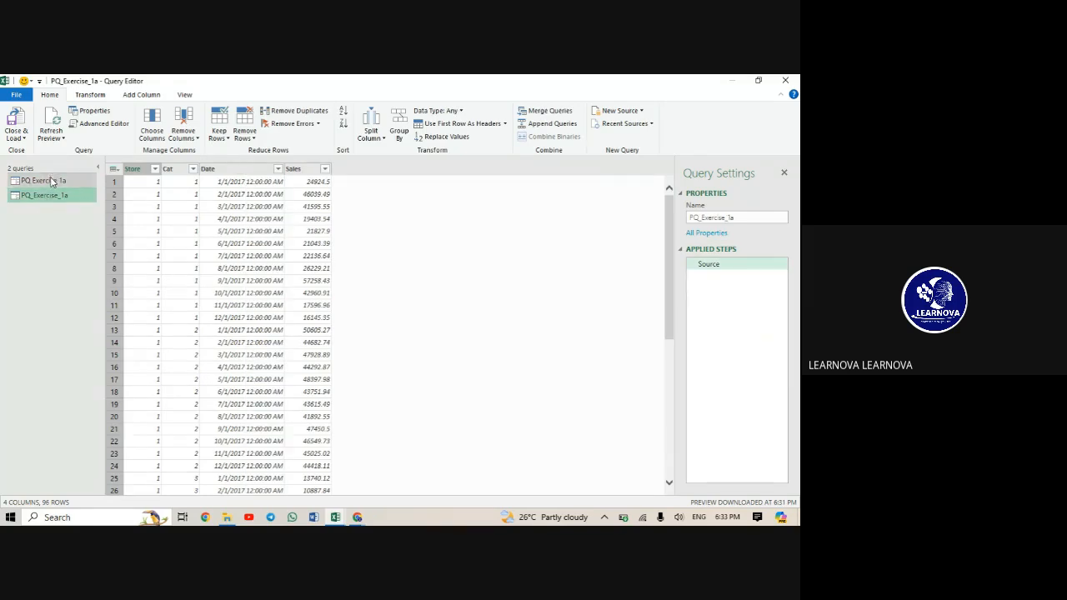
{"action": "left_click", "coordinate": [51, 182]}
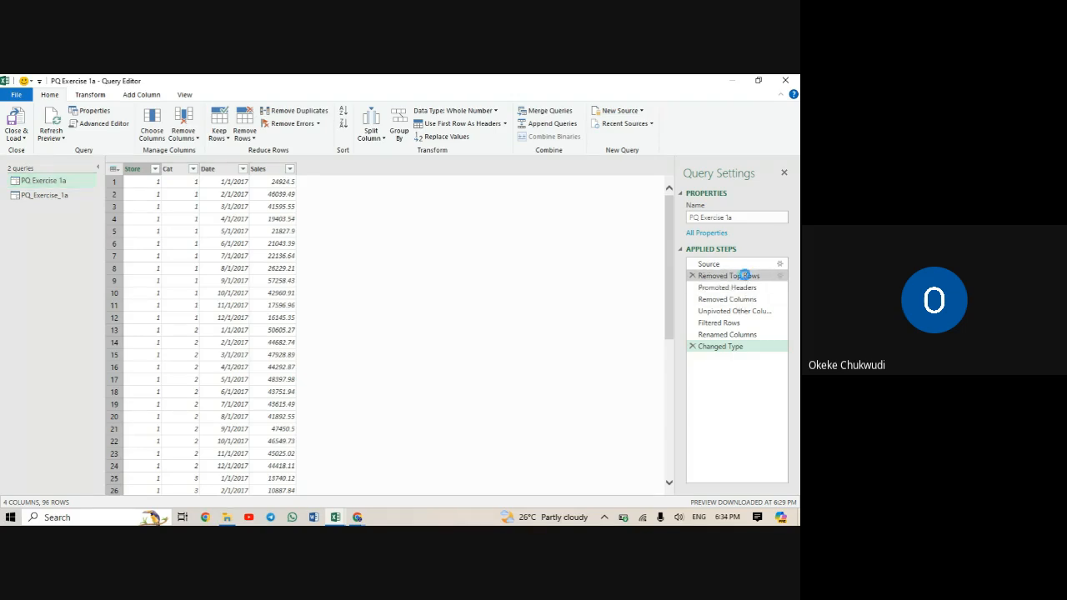
Review the number of rows set in the Removed Top Rows step of PQ Exercise 1a and accept the setting.
{"action": "left_click", "coordinate": [744, 276]}
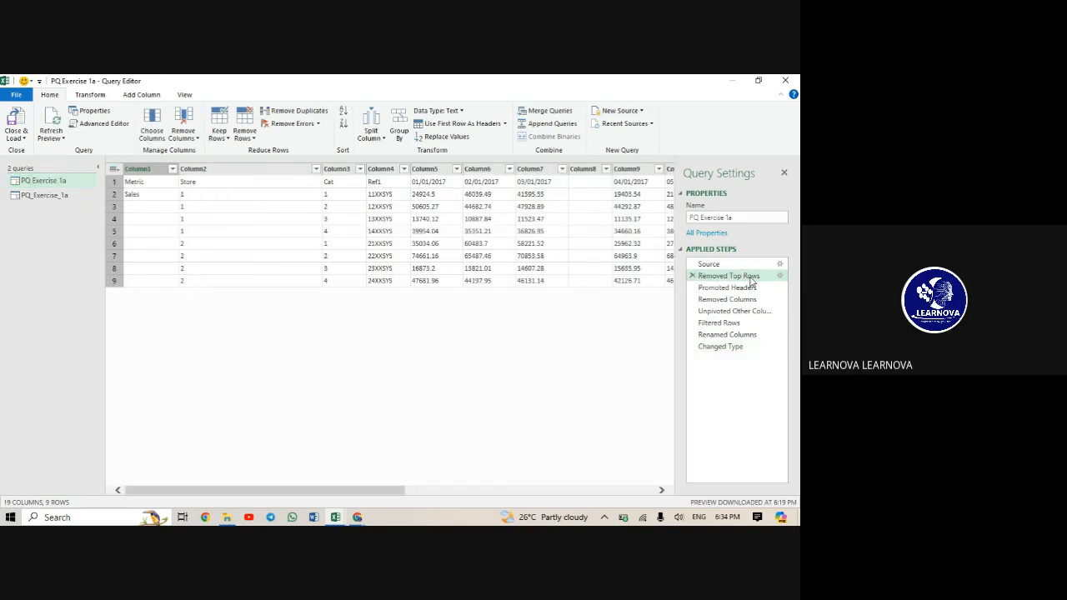
{"action": "left_click", "coordinate": [784, 277]}
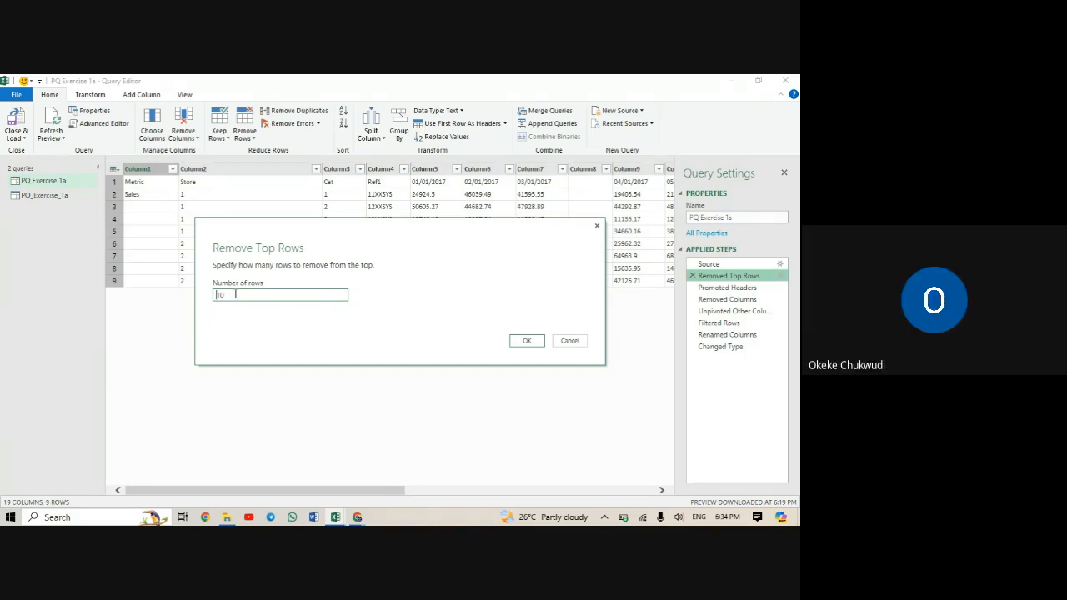
{"action": "left_click", "coordinate": [525, 341]}
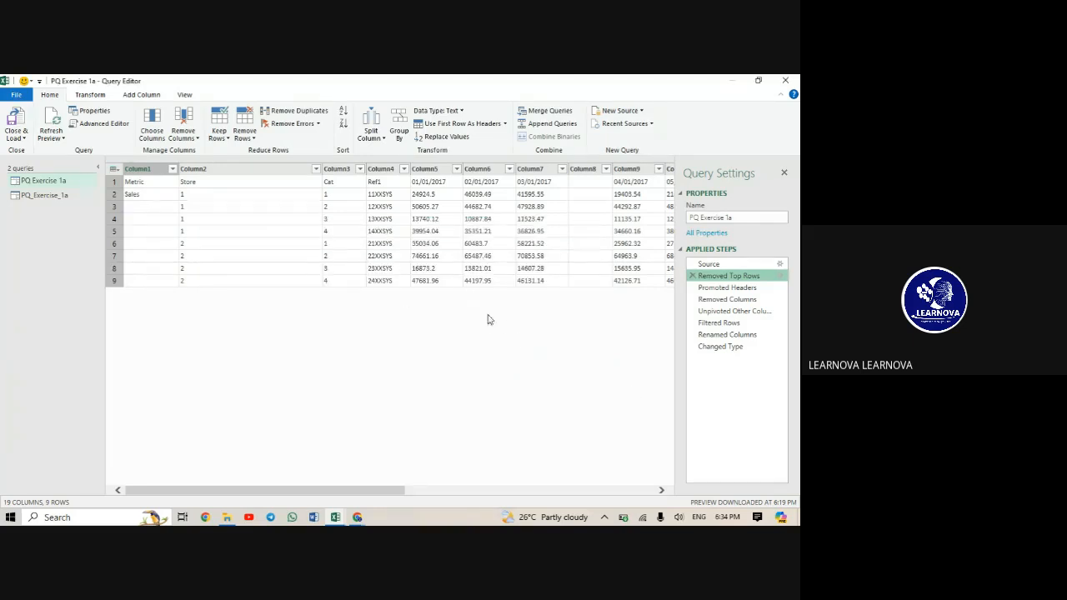
Examine the raw data at the Source step and look through the available row removal options without applying one.
{"action": "left_click", "coordinate": [708, 263]}
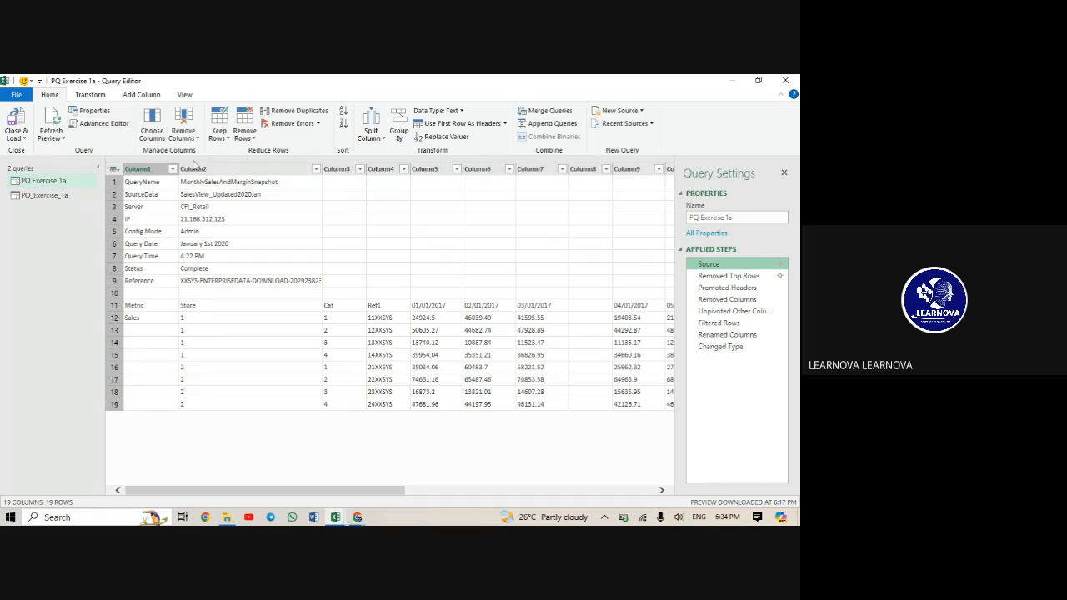
{"action": "left_click", "coordinate": [255, 138]}
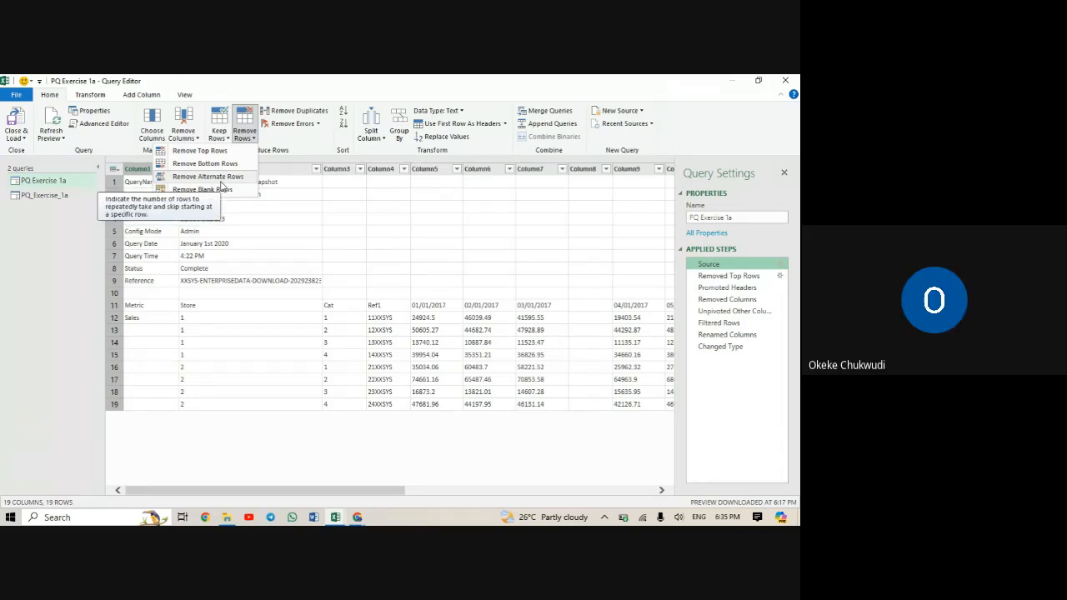
{"action": "left_click", "coordinate": [476, 458]}
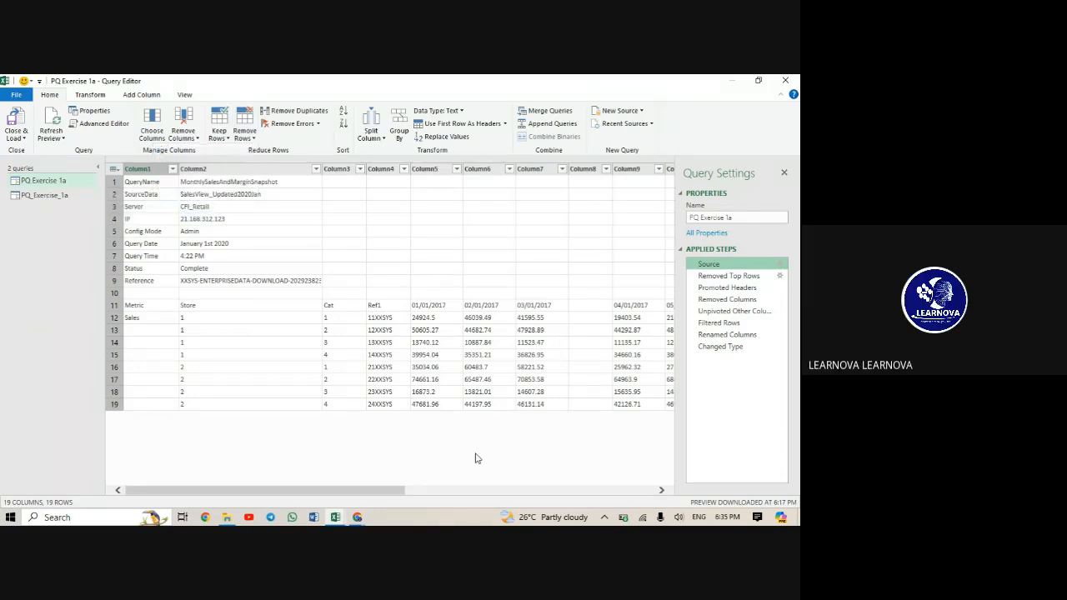
Return PQ Exercise 1a to its Changed Type step and close the Query Editor, discarding the changes.
{"action": "left_click", "coordinate": [722, 348]}
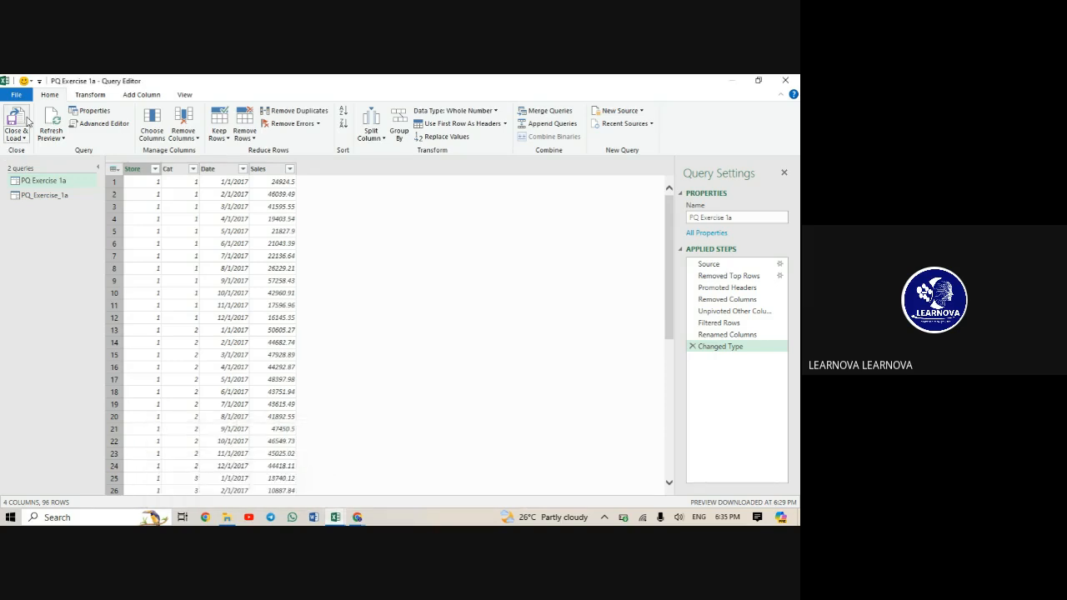
{"action": "left_click", "coordinate": [794, 81]}
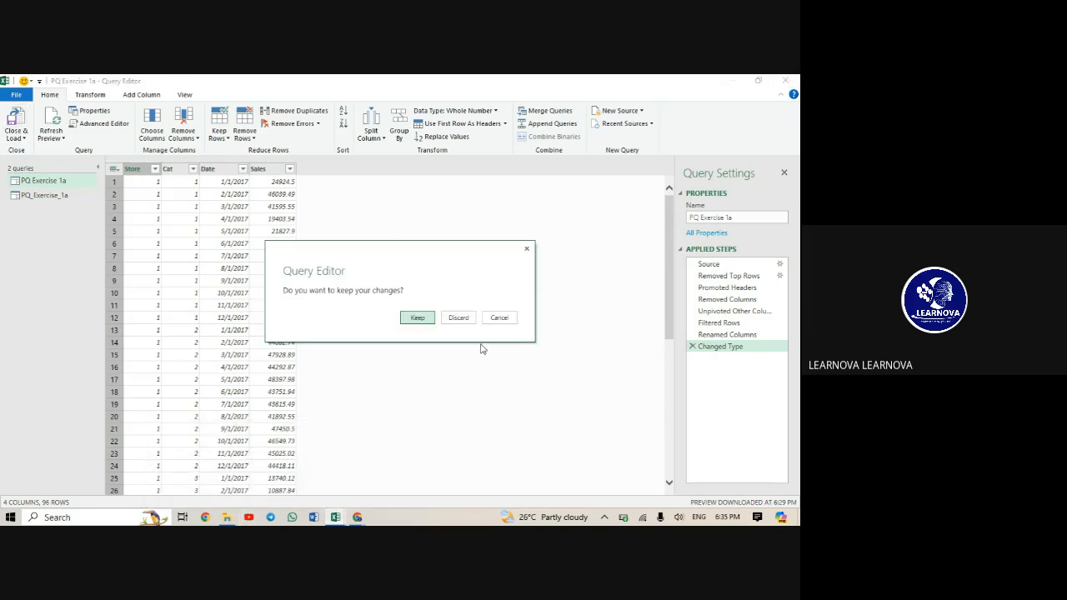
{"action": "left_click", "coordinate": [458, 321]}
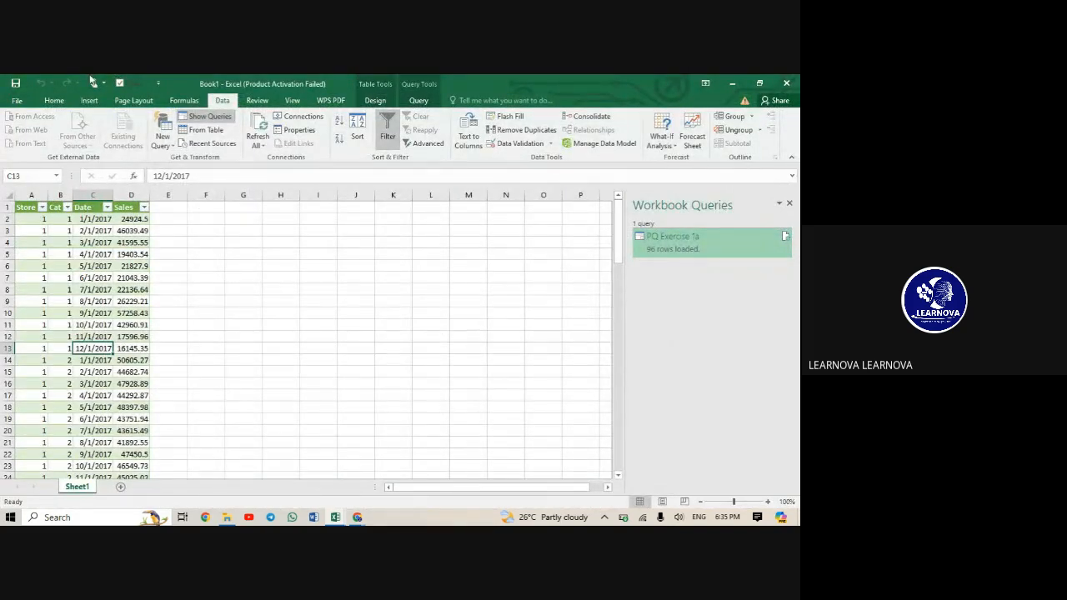
Create a new blank workbook and dismiss the low battery notice.
{"action": "left_click", "coordinate": [17, 100]}
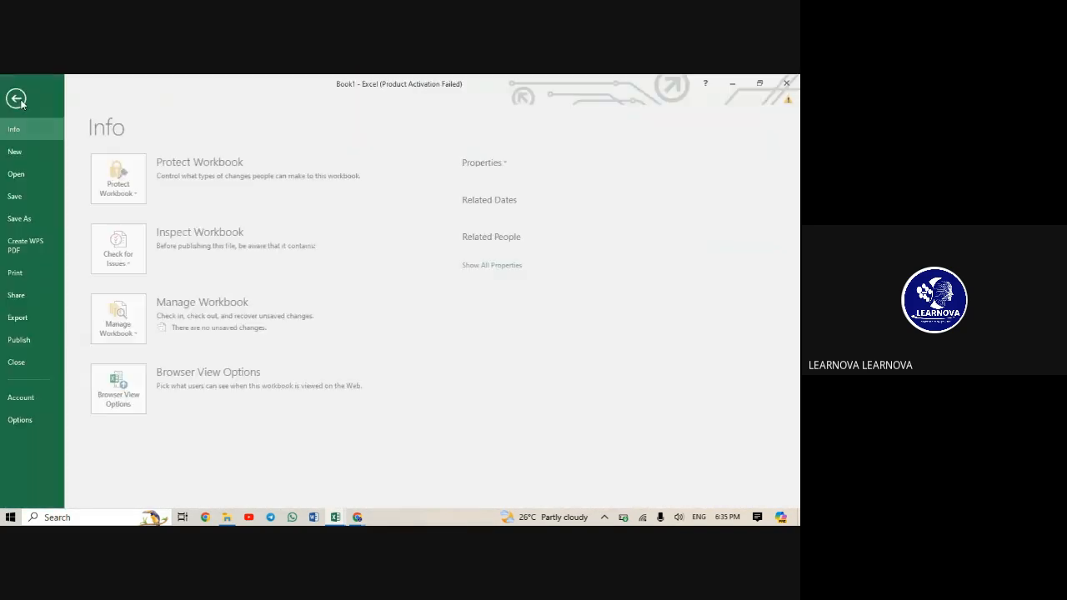
{"action": "left_click", "coordinate": [36, 151]}
{"action": "left_click", "coordinate": [167, 278]}
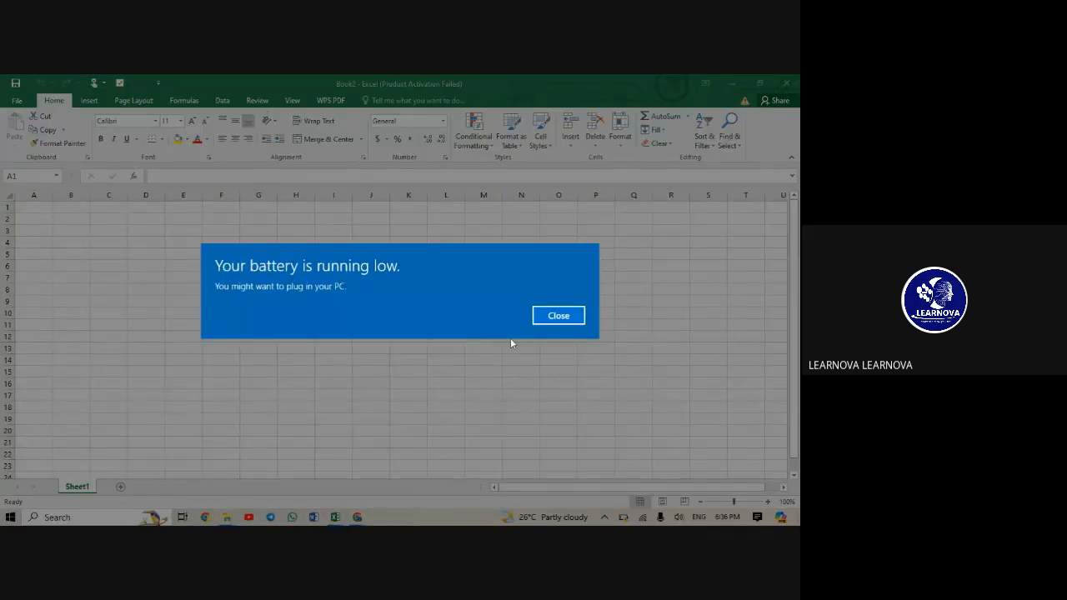
{"action": "left_click", "coordinate": [568, 314]}
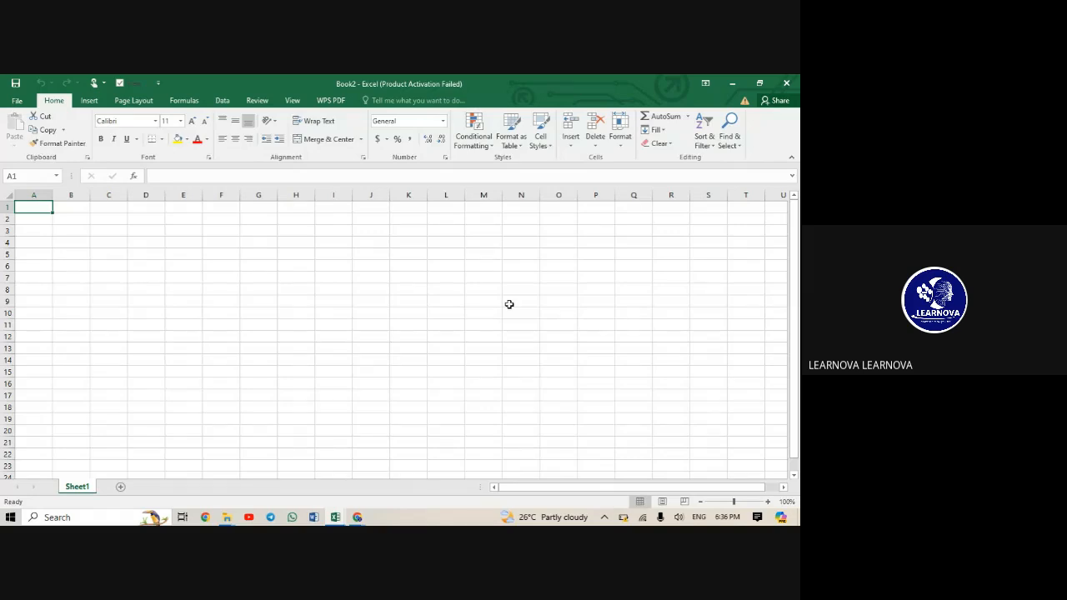
{"action": "left_click", "coordinate": [222, 100]}
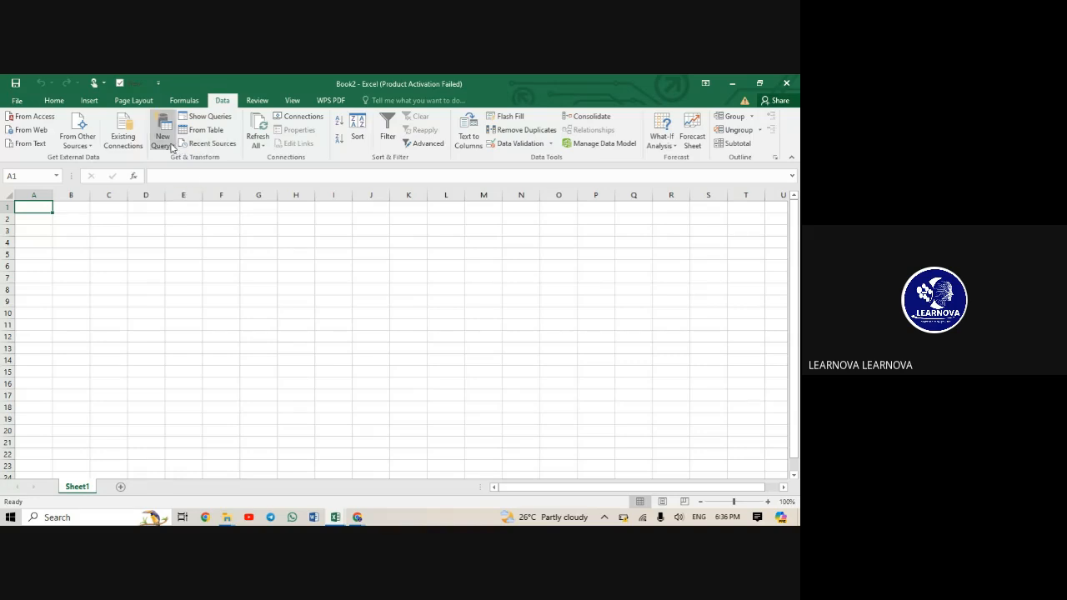
{"action": "left_click", "coordinate": [172, 147]}
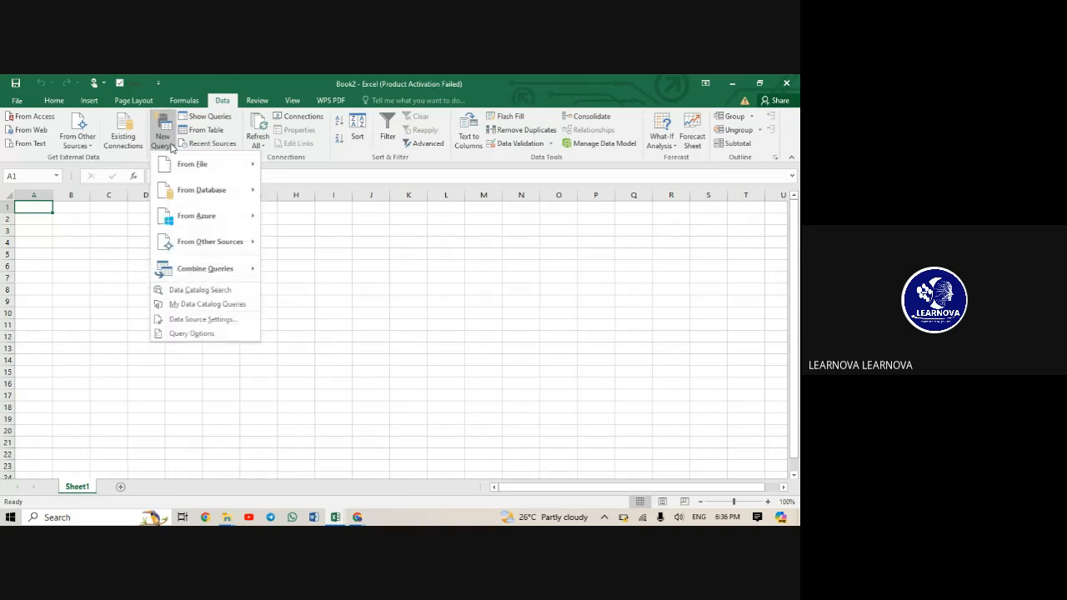
{"action": "mouse_move", "coordinate": [207, 167]}
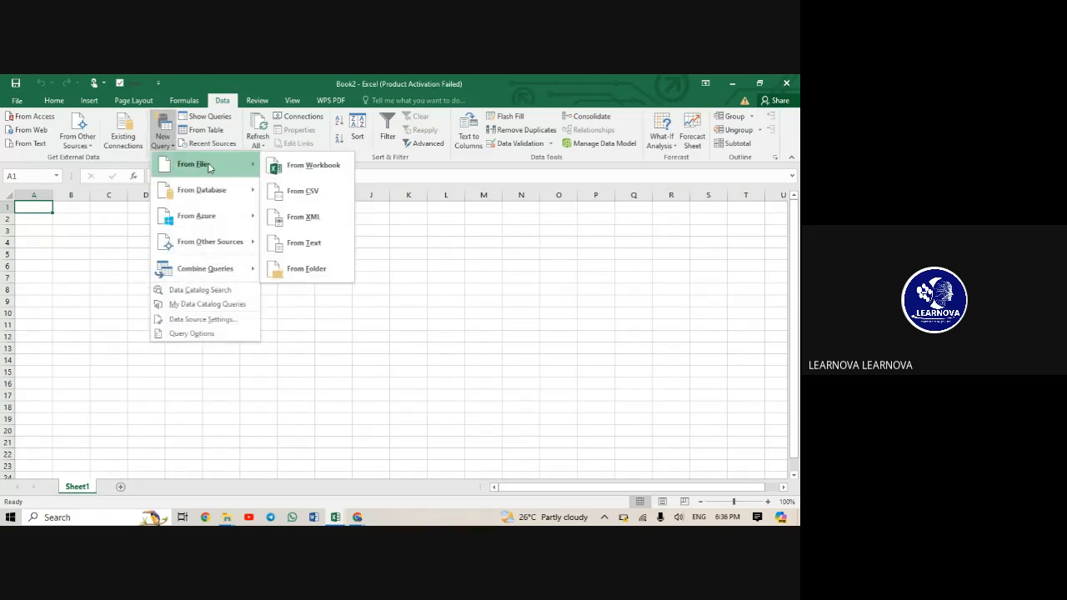
{"action": "left_click", "coordinate": [307, 169]}
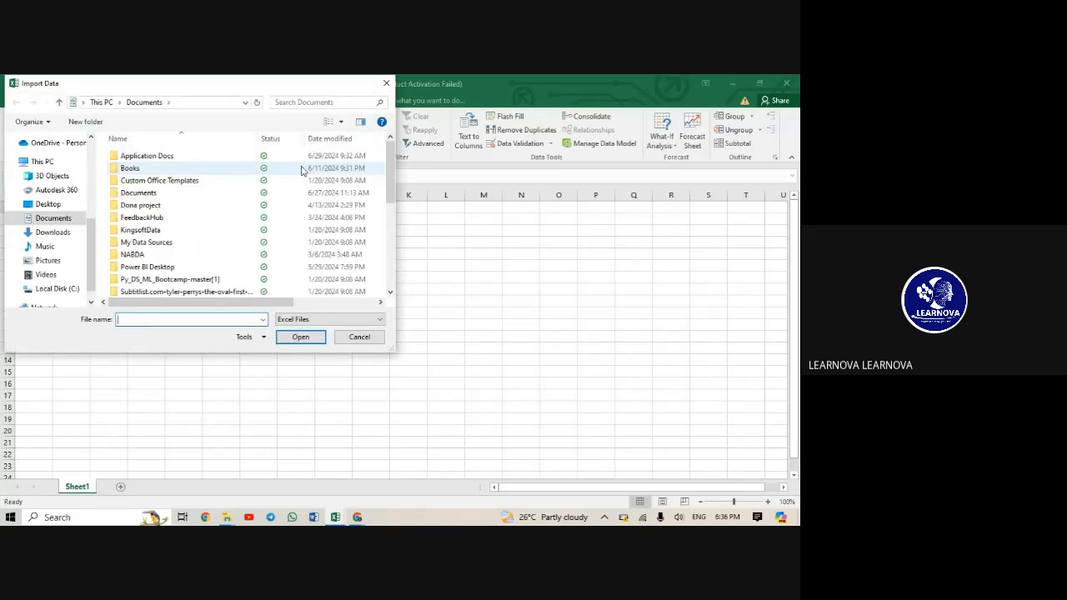
{"action": "left_click", "coordinate": [68, 206]}
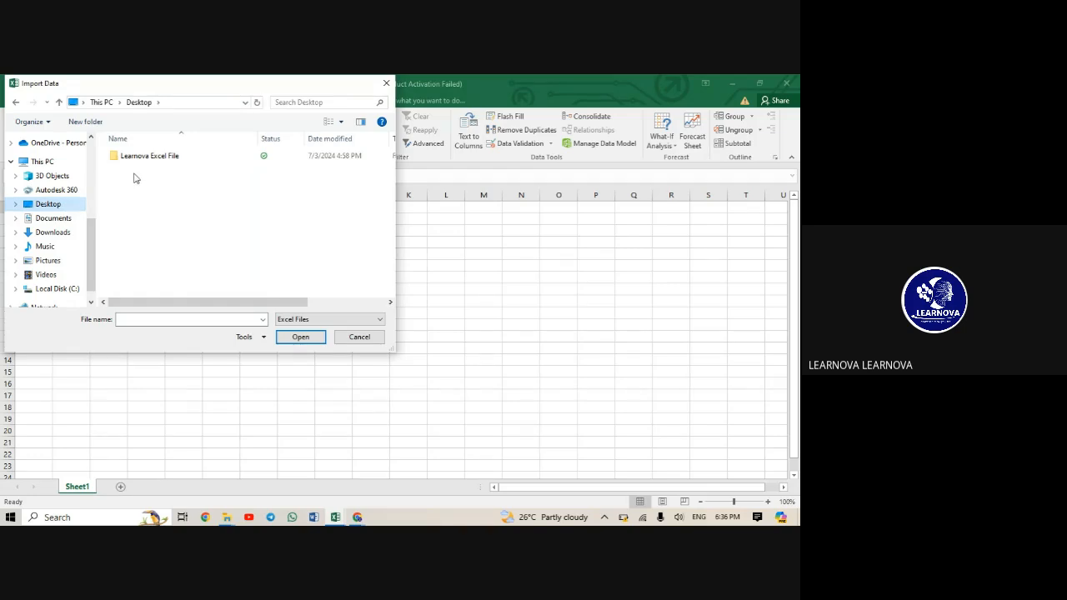
{"action": "left_click", "coordinate": [365, 339]}
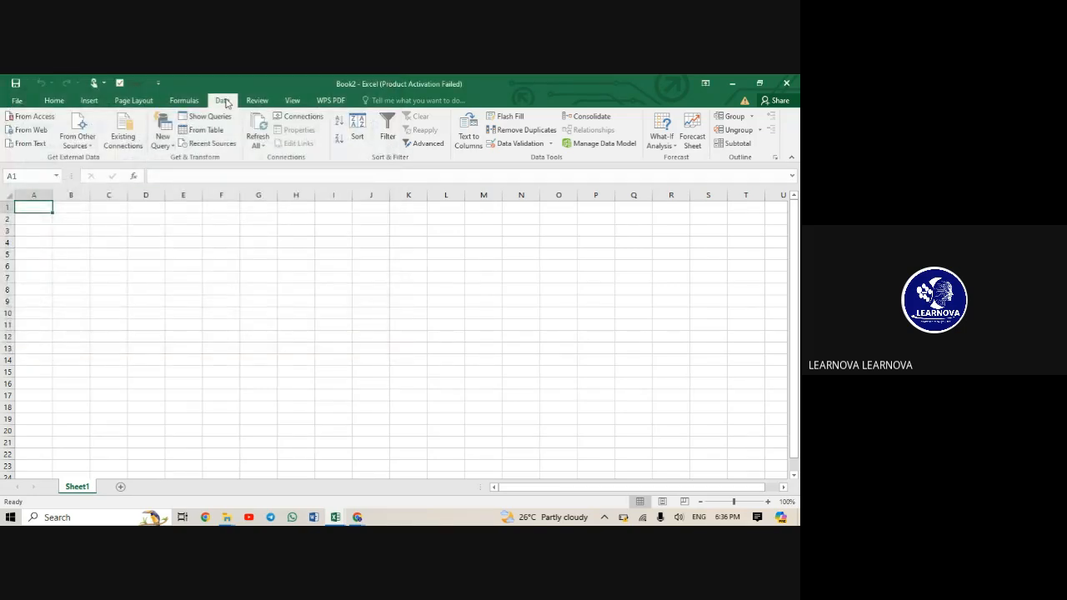
Create a new query from the workbook PQ Exercise 2b in the Desktop folder Learnova Excel File, subfolder Basic Transformation.
{"action": "left_click", "coordinate": [163, 138]}
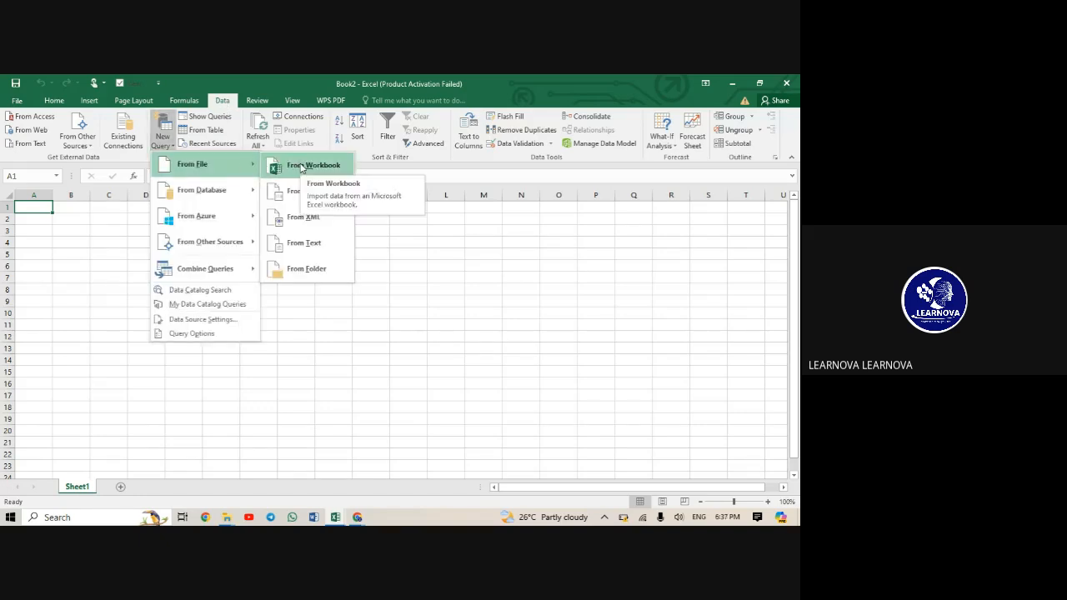
{"action": "left_click", "coordinate": [303, 168]}
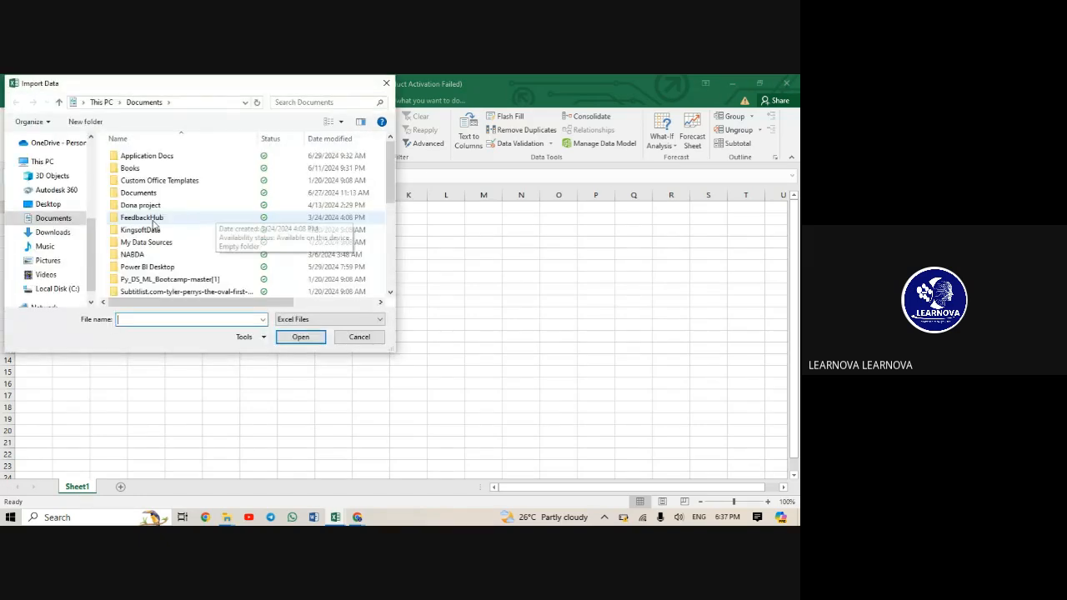
{"action": "left_click", "coordinate": [60, 207]}
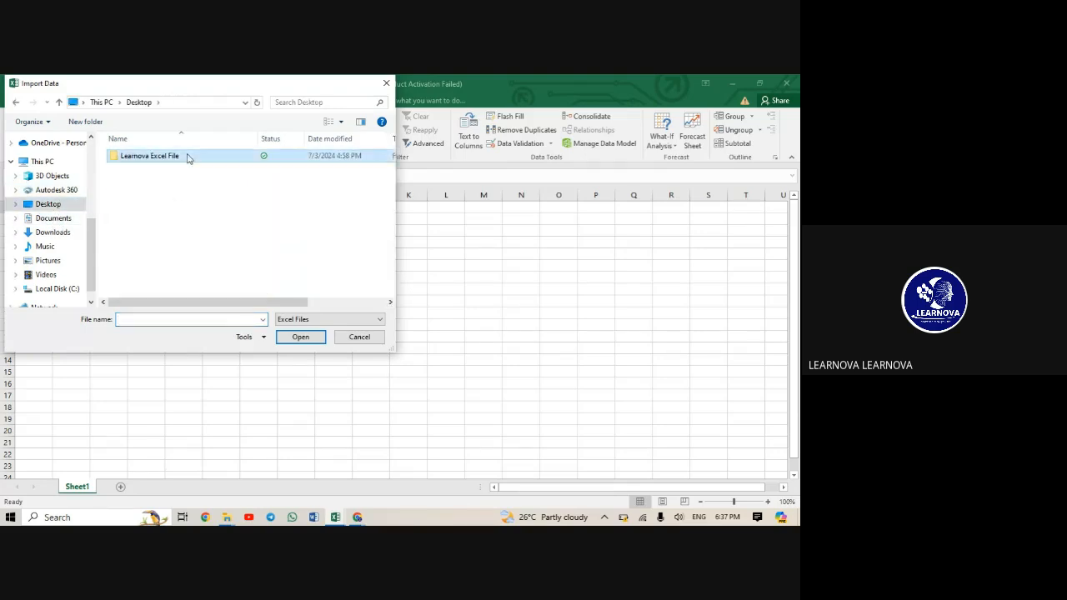
{"action": "double_click", "coordinate": [188, 158]}
{"action": "double_click", "coordinate": [176, 168]}
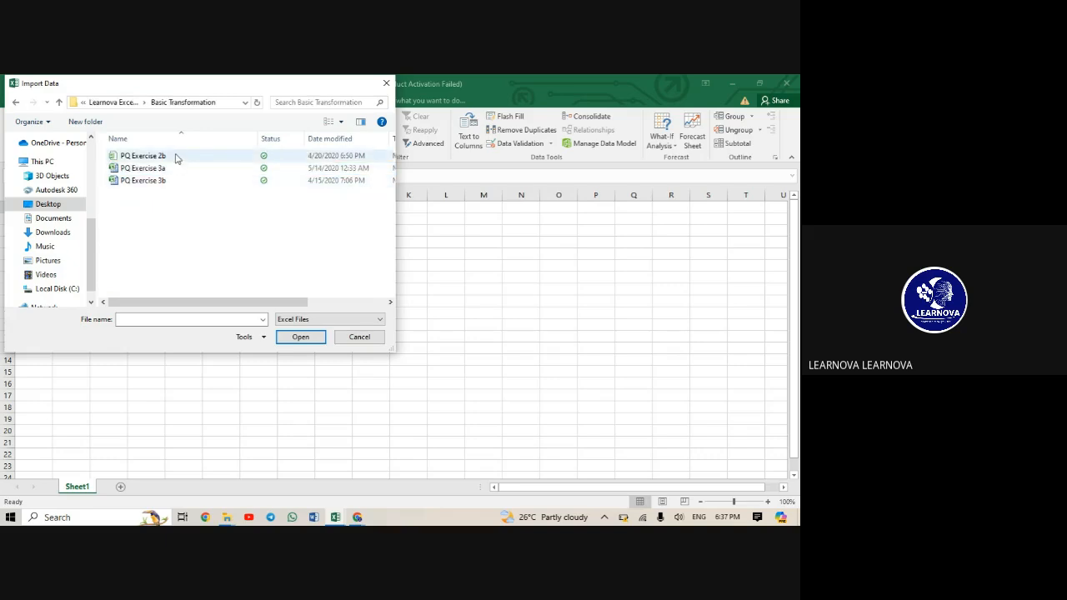
{"action": "left_click", "coordinate": [176, 158]}
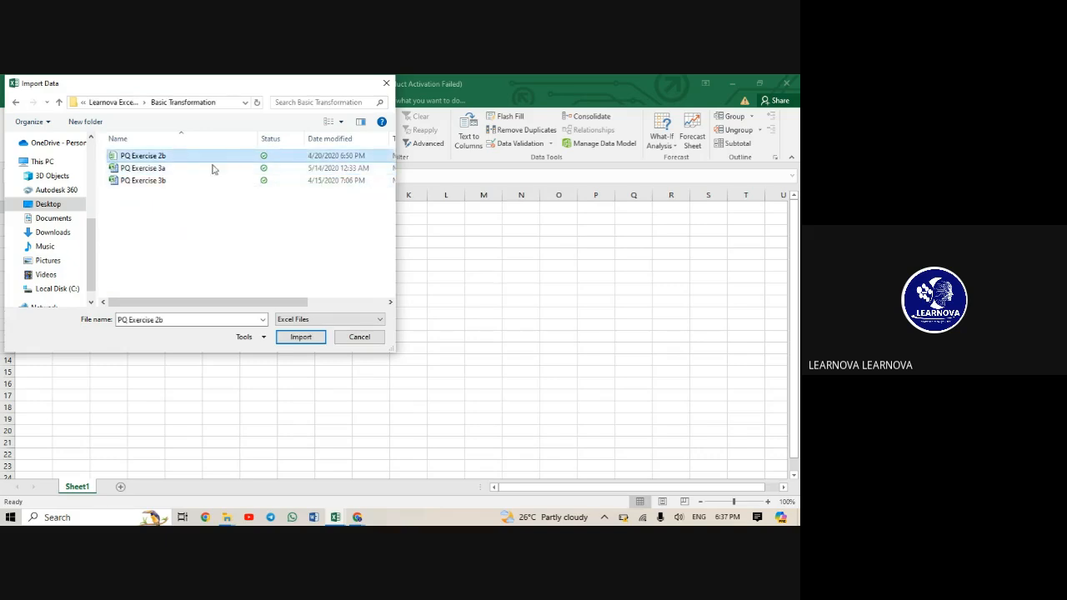
{"action": "left_click", "coordinate": [301, 337]}
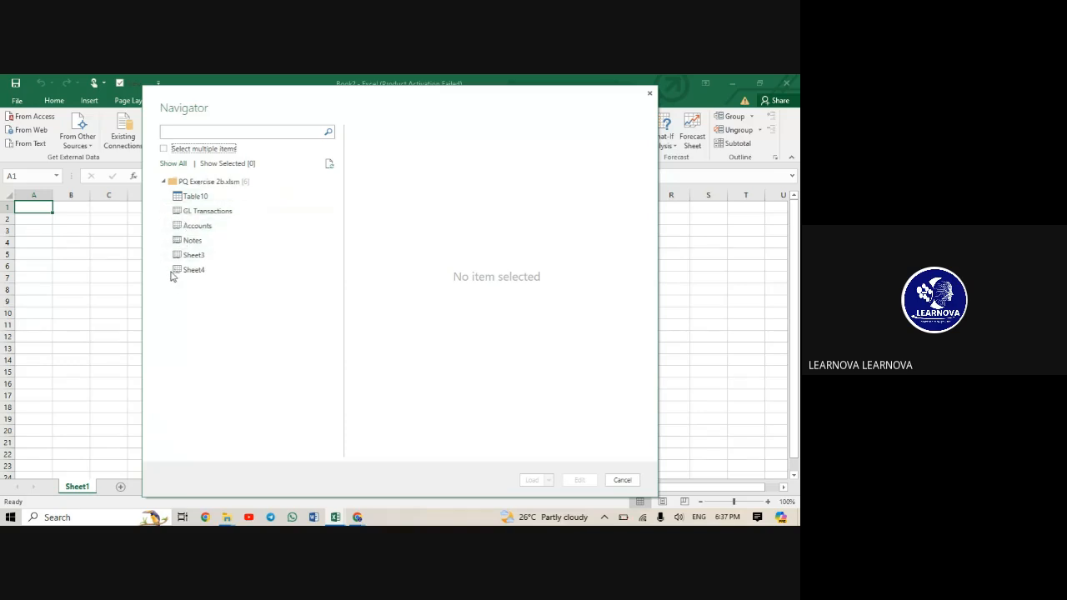
Preview the columns of the GL Transactions sheet and open it for editing in the Query Editor.
{"action": "left_click", "coordinate": [185, 212]}
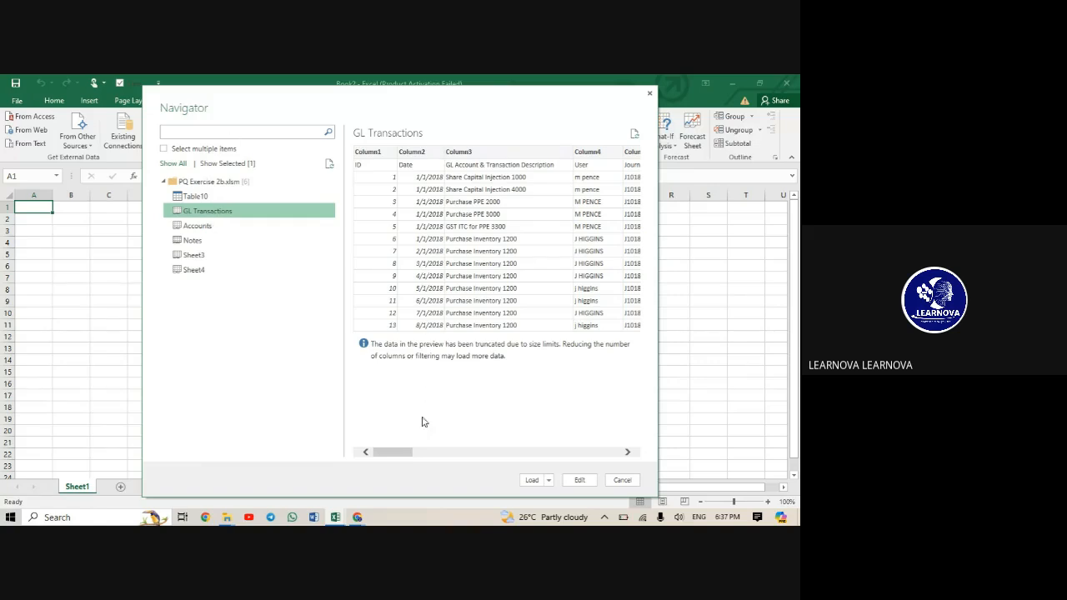
{"action": "left_click_drag", "start_coordinate": [397, 452], "coordinate": [463, 457]}
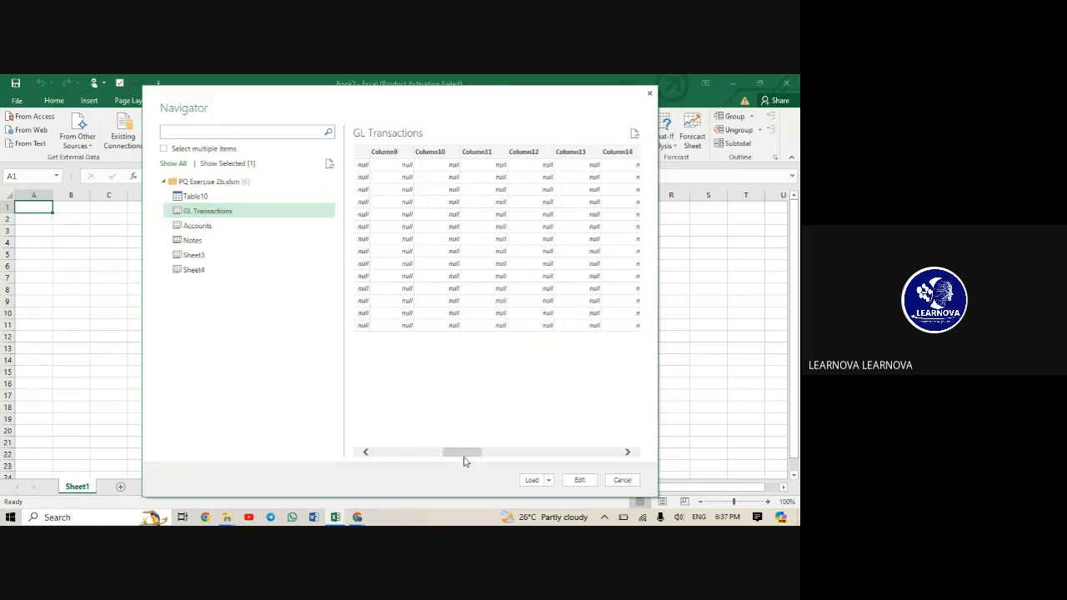
{"action": "left_click", "coordinate": [579, 481]}
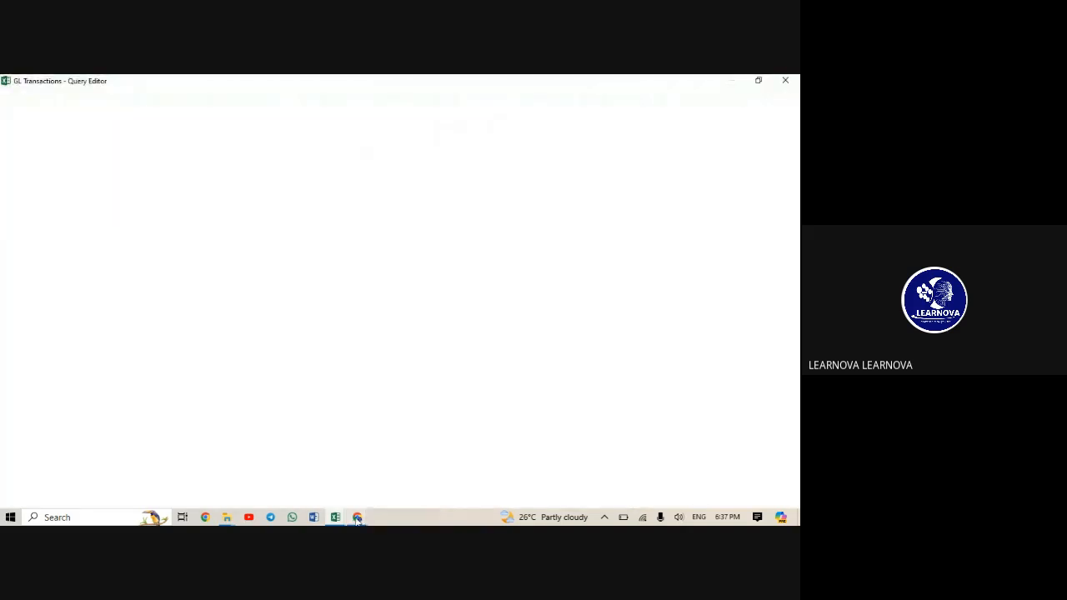
Switch to the Google Meet call, mute the microphone, and return to the GL Transactions query in Excel's Query Editor.
{"action": "mouse_move", "coordinate": [356, 518]}
{"action": "left_click", "coordinate": [276, 476]}
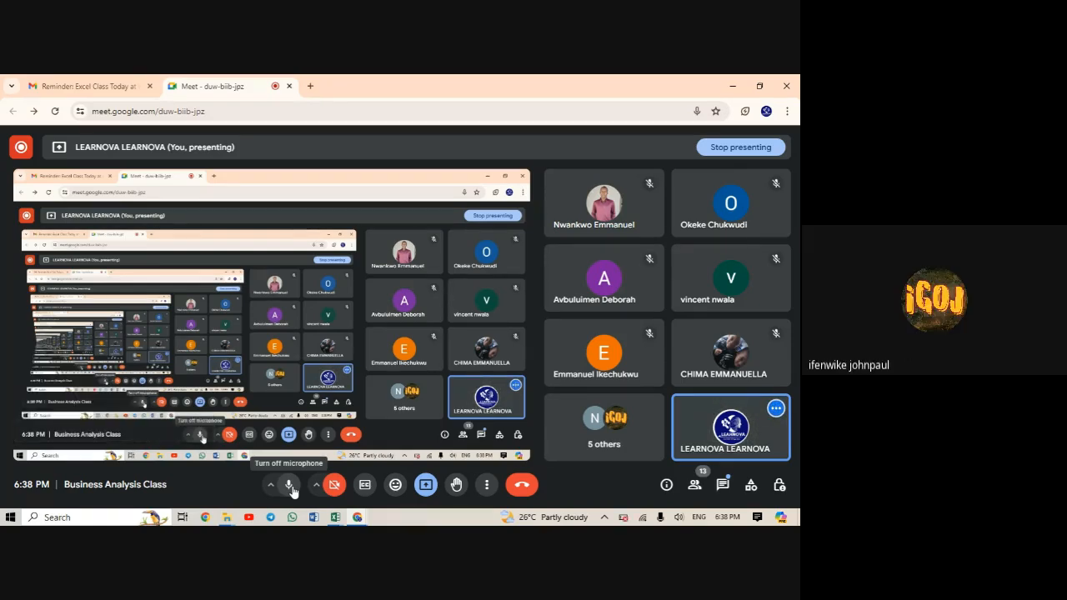
{"action": "left_click", "coordinate": [290, 487]}
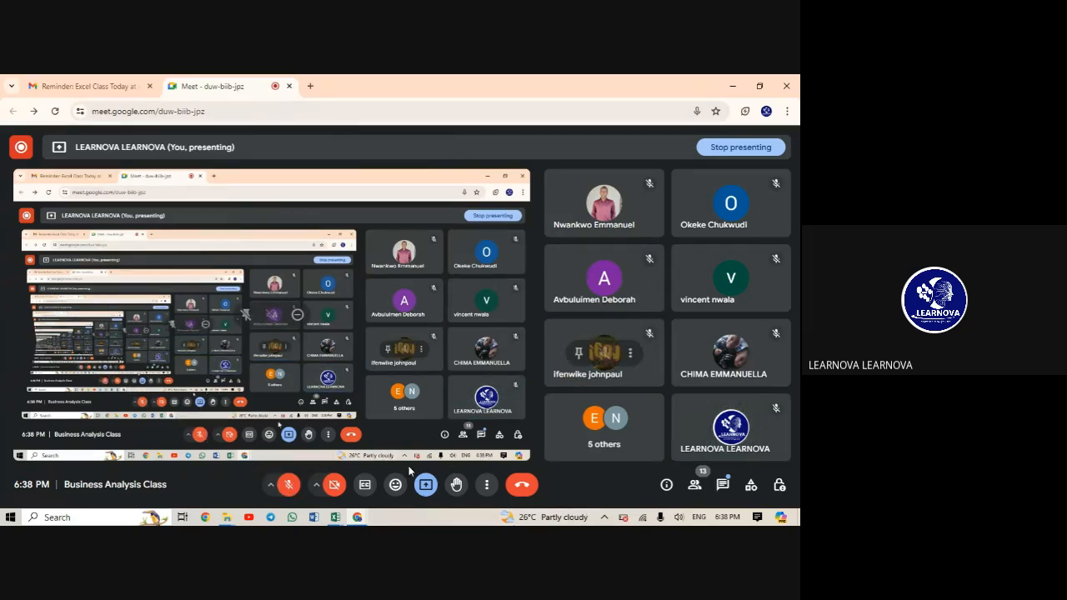
{"action": "mouse_move", "coordinate": [333, 518]}
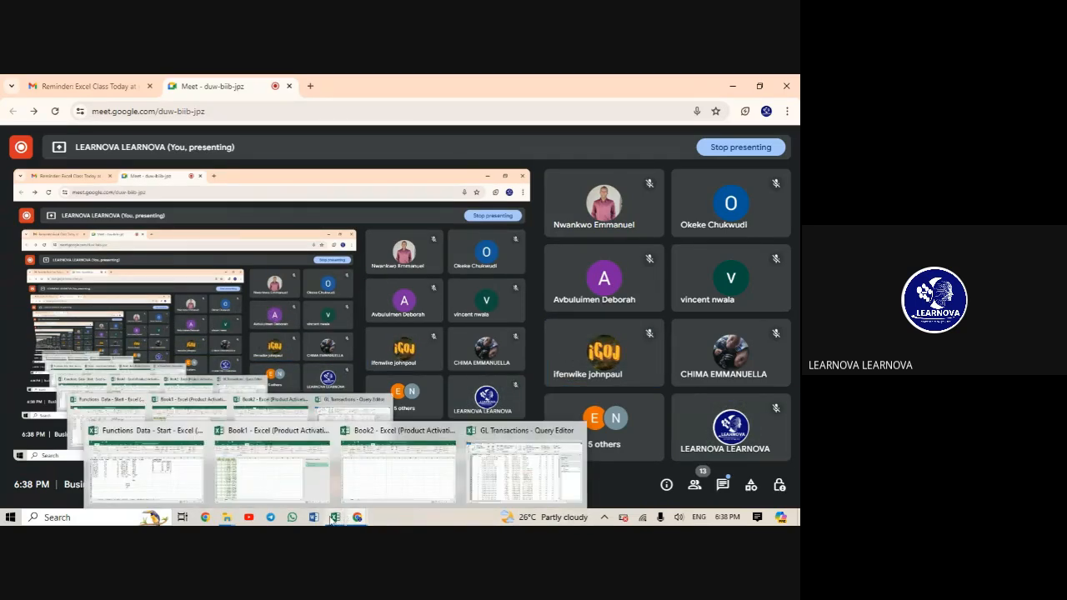
{"action": "left_click", "coordinate": [406, 488]}
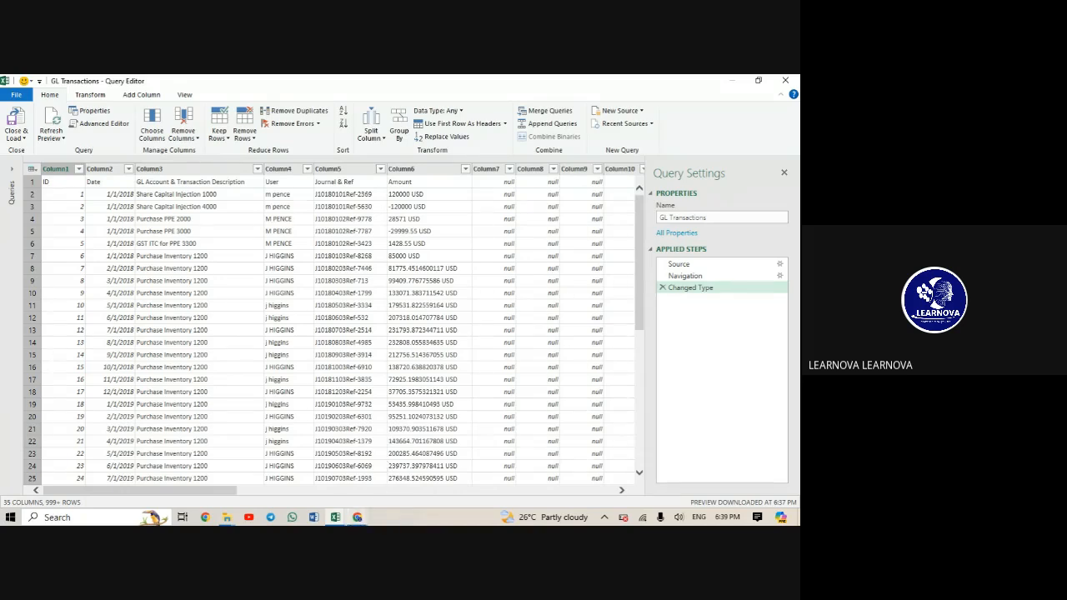
Turn the microphone back on in the Google Meet call and switch back to Excel's Query Editor.
{"action": "left_click", "coordinate": [357, 516]}
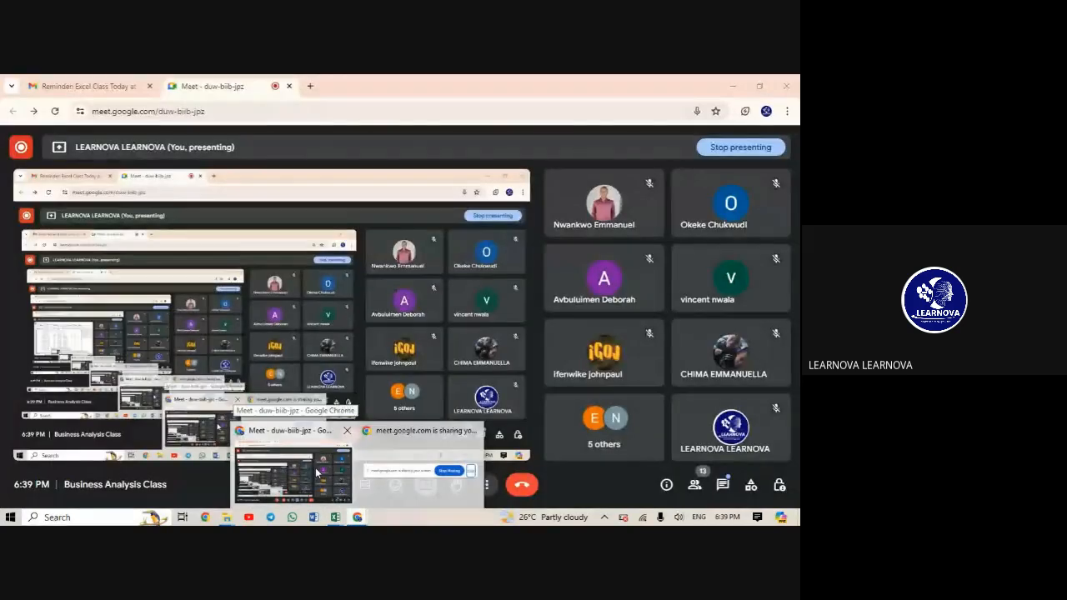
{"action": "left_click", "coordinate": [317, 473]}
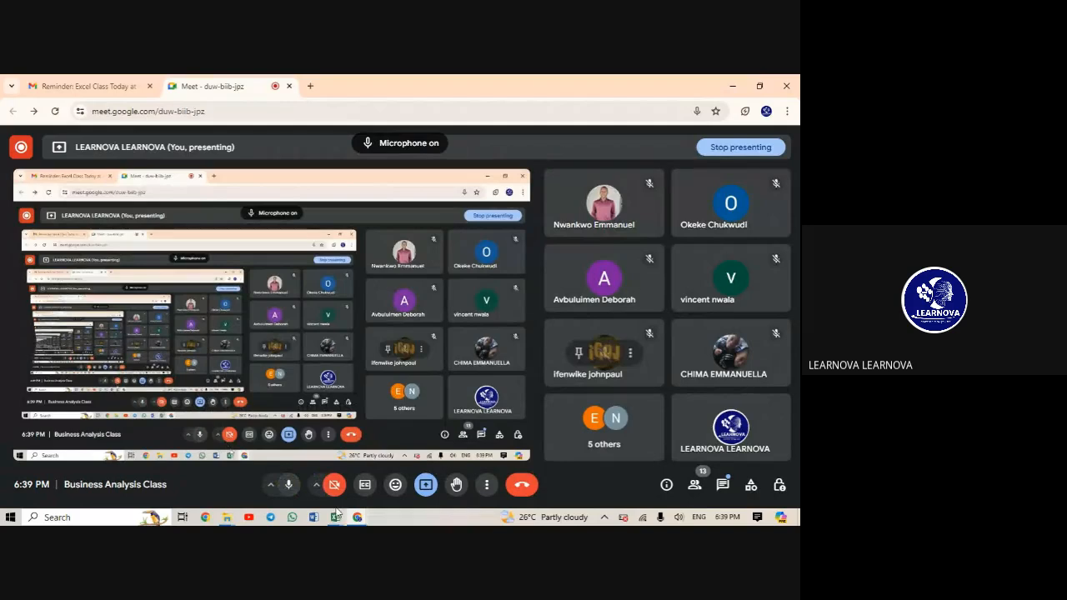
{"action": "left_click", "coordinate": [335, 517]}
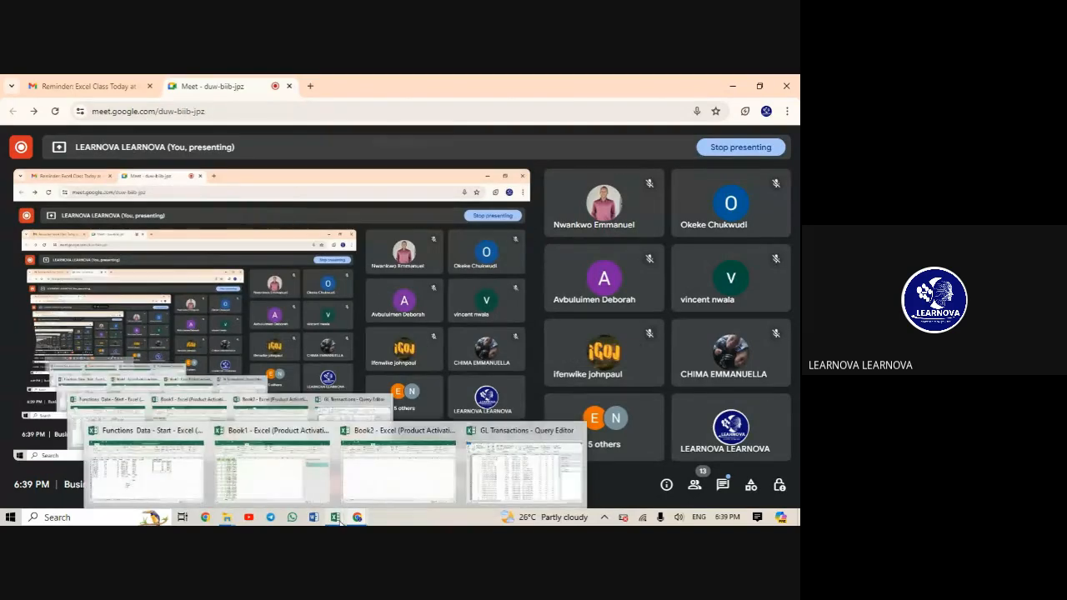
{"action": "left_click", "coordinate": [400, 483]}
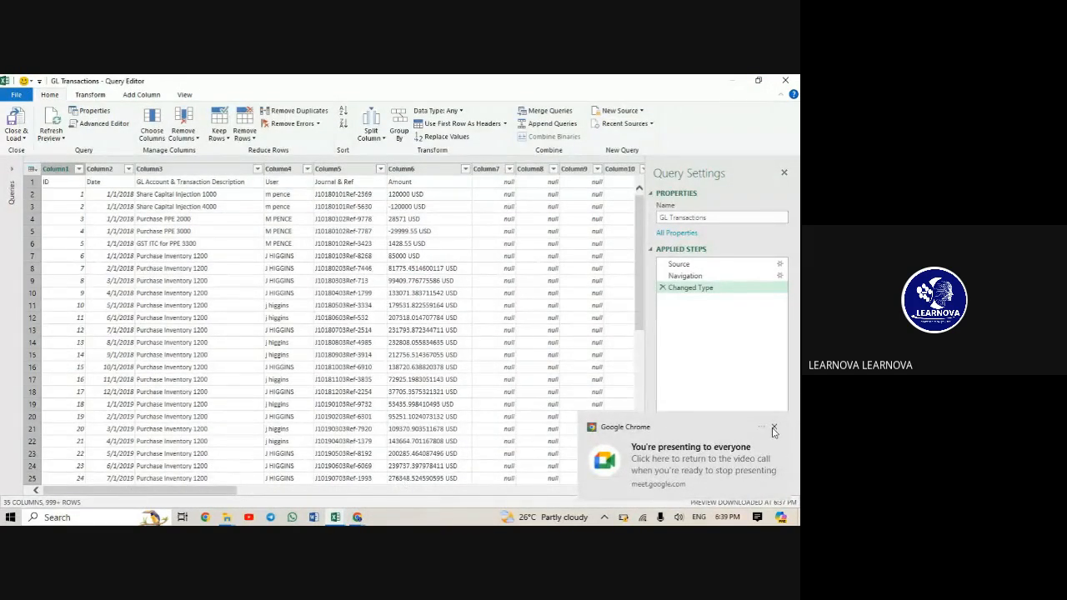
Dismiss the Google Chrome presenting notification and delete the Changed Type step from the GL Transactions query.
{"action": "left_click", "coordinate": [774, 428]}
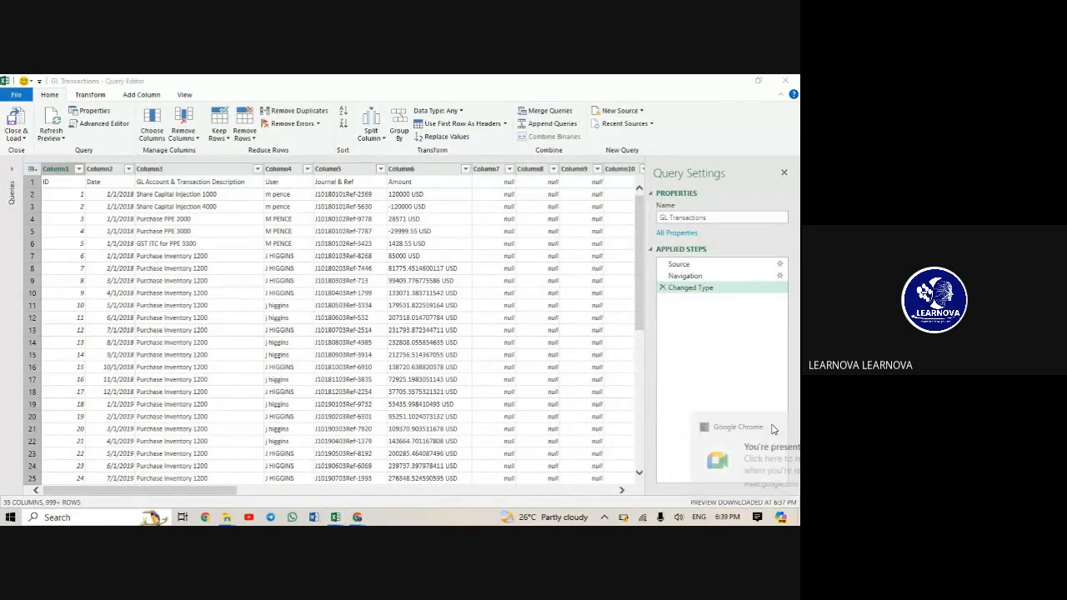
{"action": "left_click", "coordinate": [663, 287]}
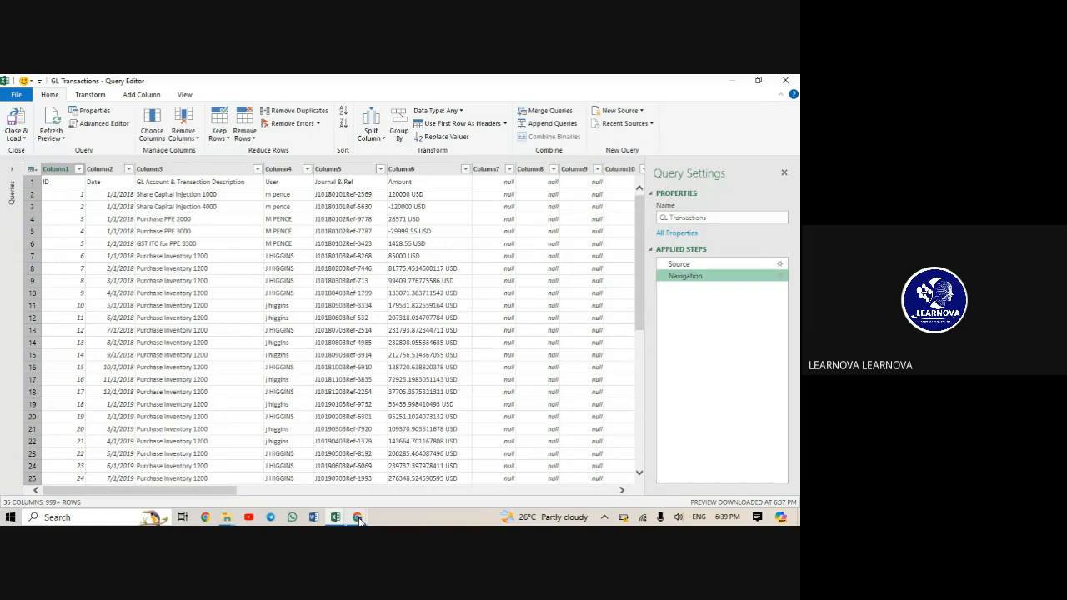
Switch to the Google Meet call, mute the microphone and stop presenting the screen.
{"action": "mouse_move", "coordinate": [358, 518]}
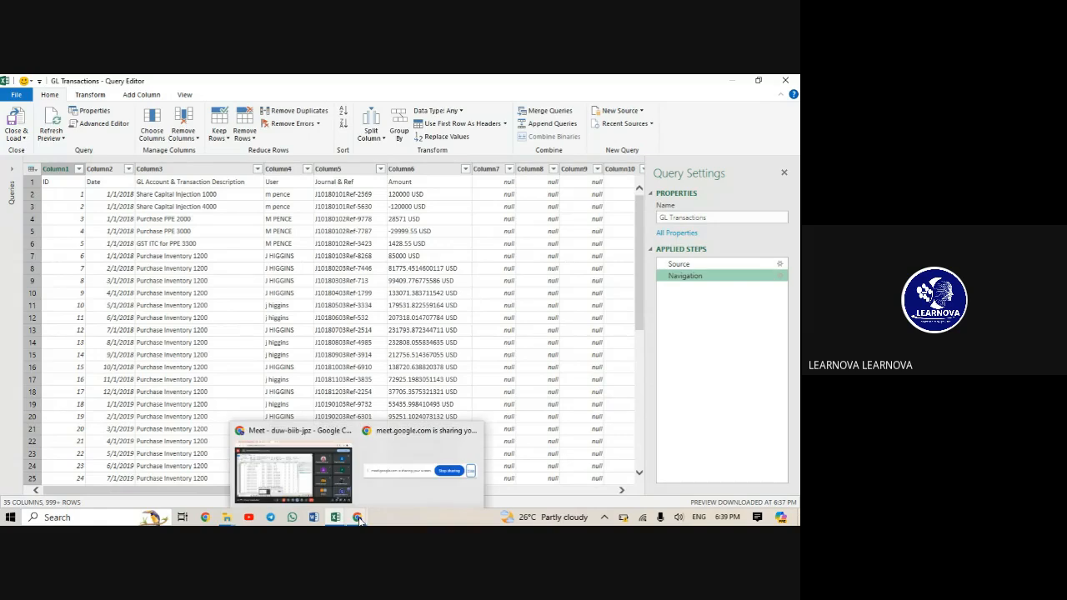
{"action": "left_click", "coordinate": [290, 479]}
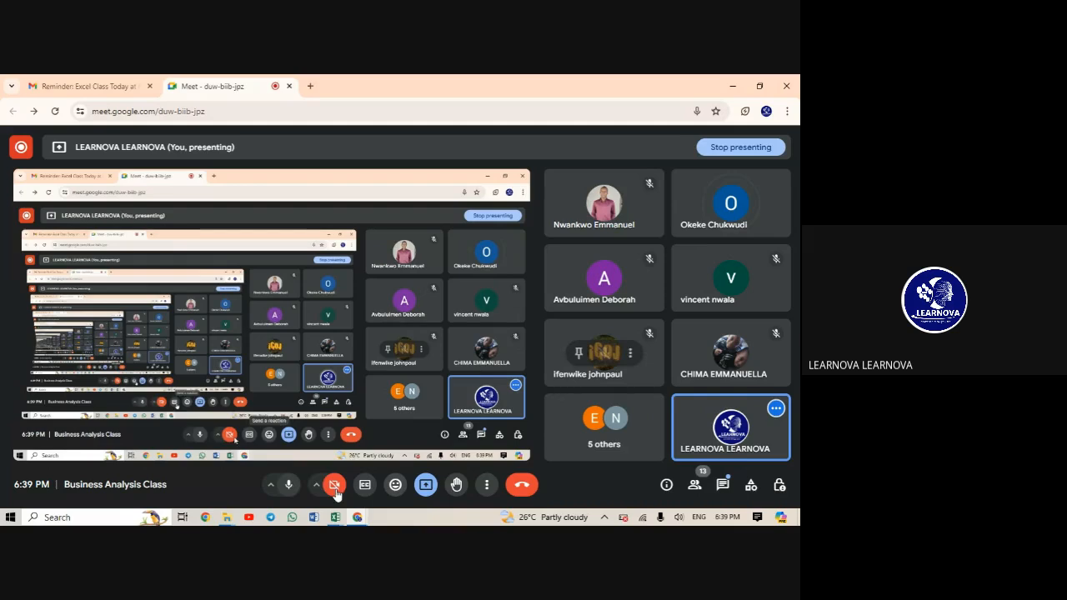
{"action": "left_click", "coordinate": [288, 486]}
{"action": "left_click", "coordinate": [287, 486]}
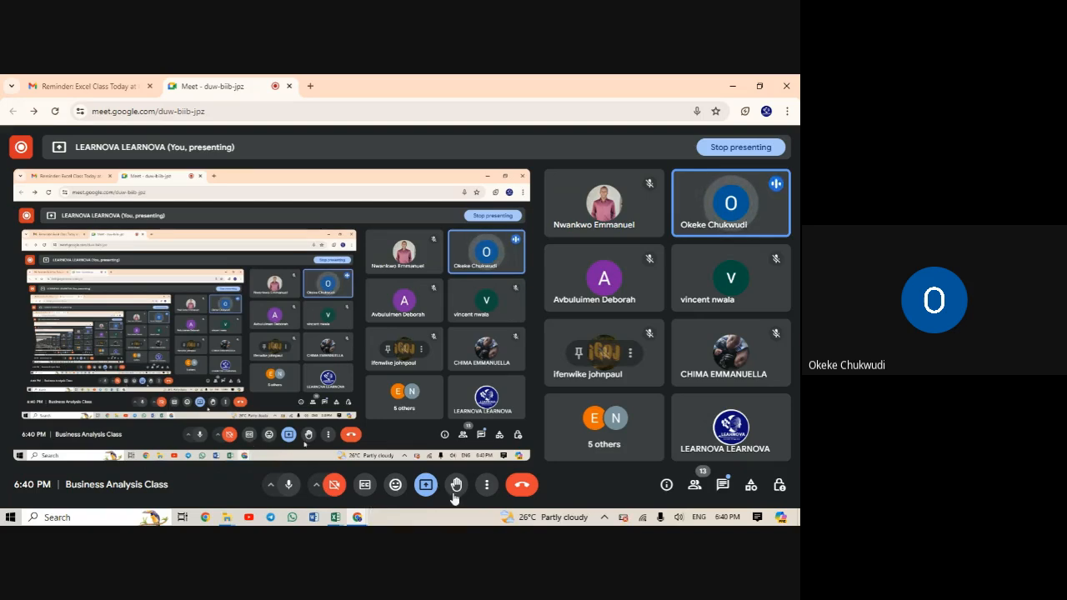
{"action": "left_click", "coordinate": [288, 486]}
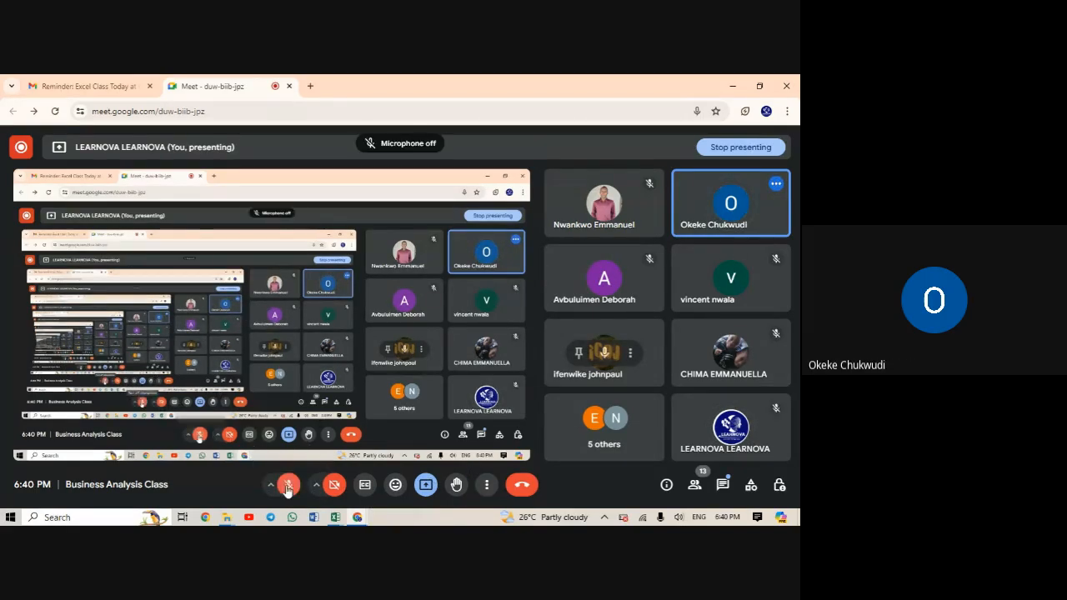
{"action": "left_click", "coordinate": [426, 487]}
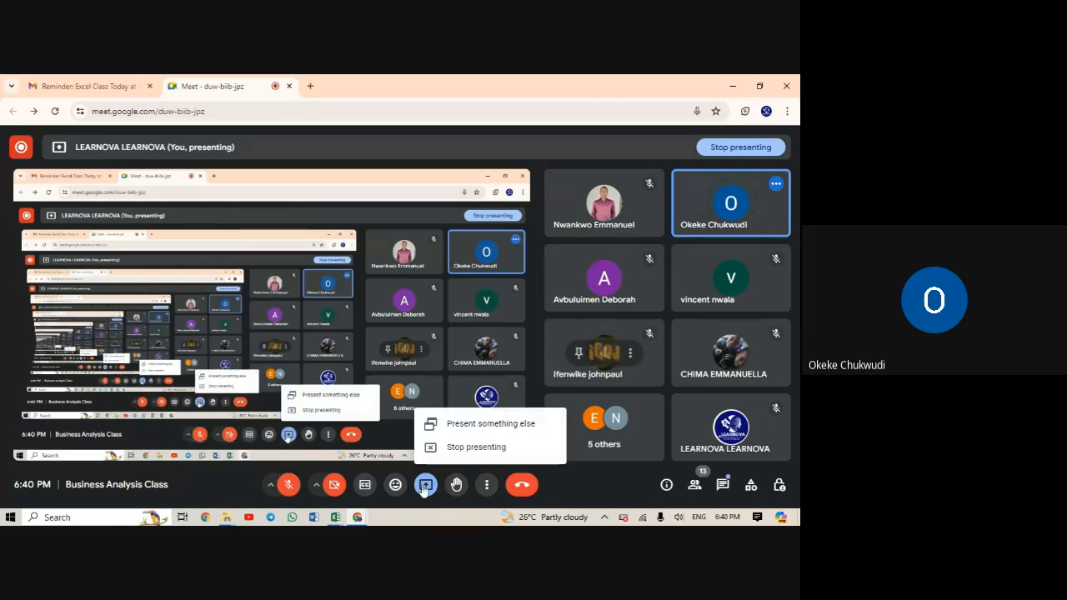
{"action": "left_click", "coordinate": [475, 450]}
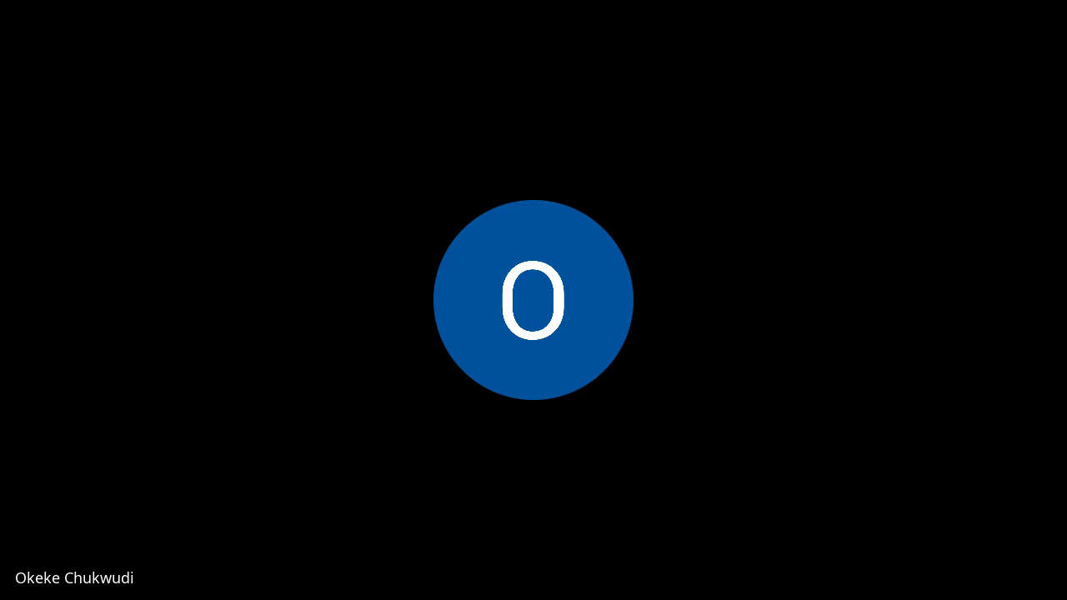